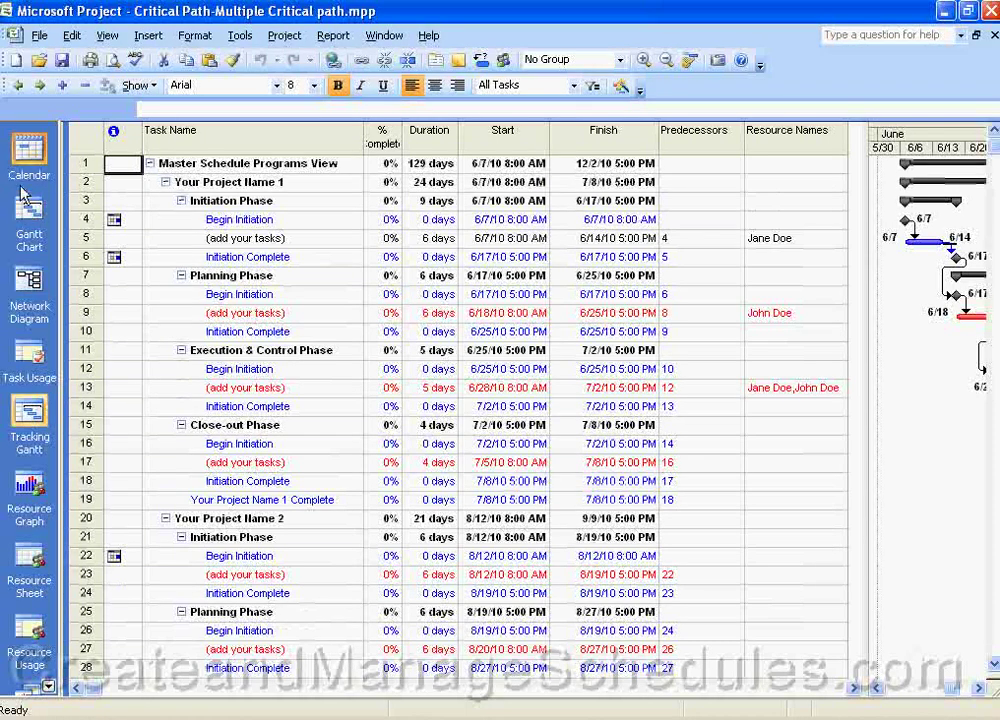
Show the Gantt Chart view and widen the task table to include the Resource Names column
{"action": "left_click", "coordinate": [26, 220]}
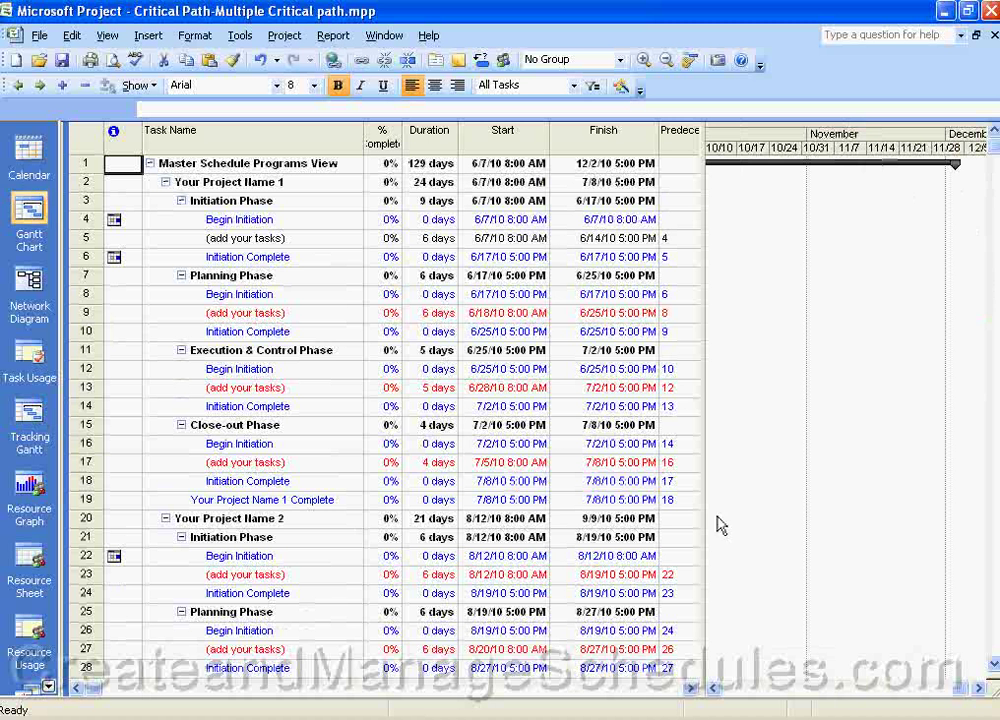
{"action": "left_click_drag", "start_coordinate": [703, 510], "coordinate": [811, 519]}
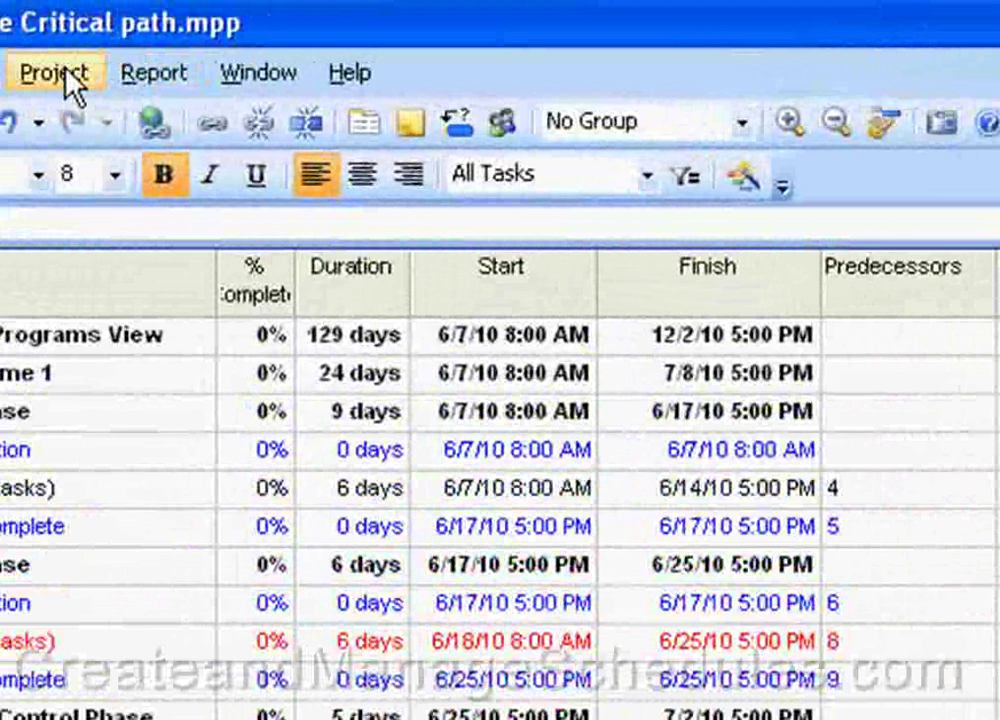
Group the tasks by Critical and widen the table to display the full Resource Names column
{"action": "left_click", "coordinate": [66, 74]}
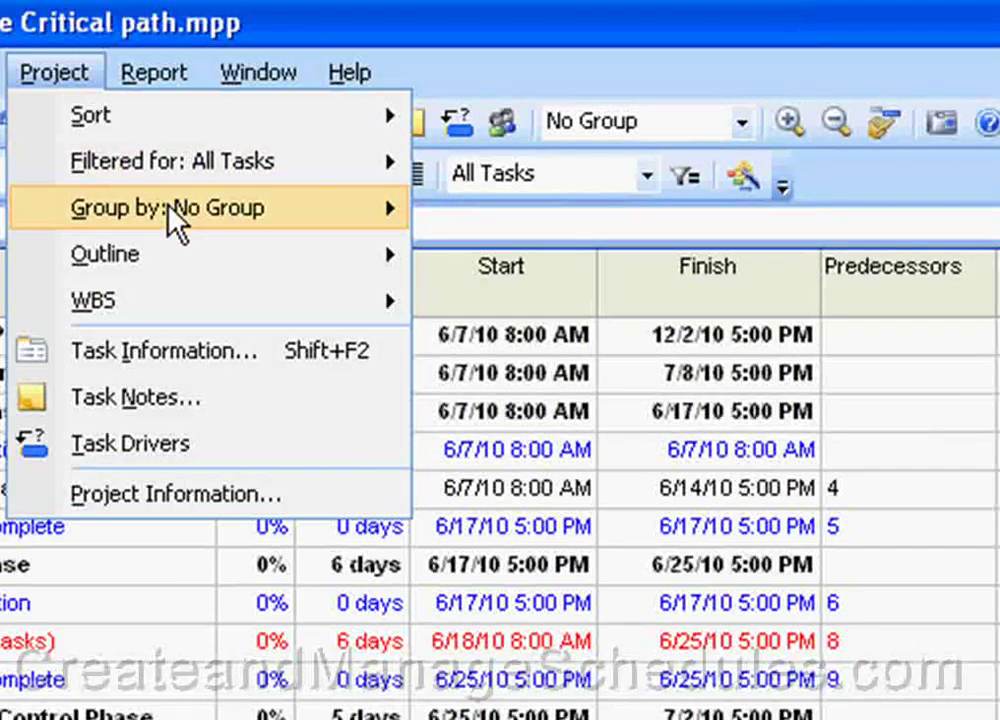
{"action": "mouse_move", "coordinate": [168, 207]}
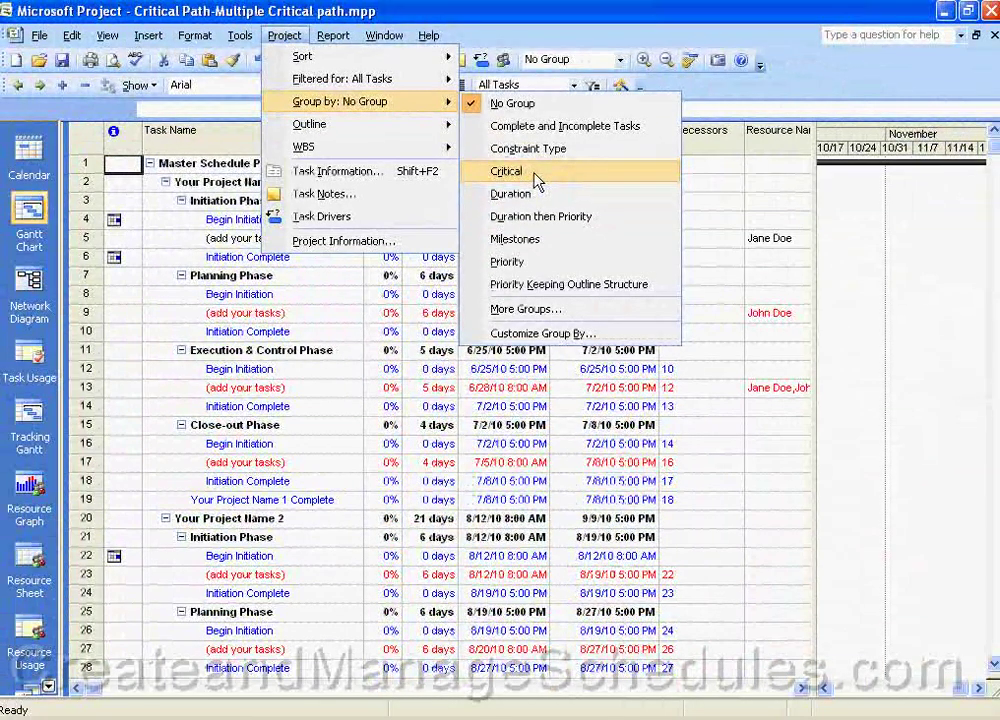
{"action": "left_click", "coordinate": [536, 176]}
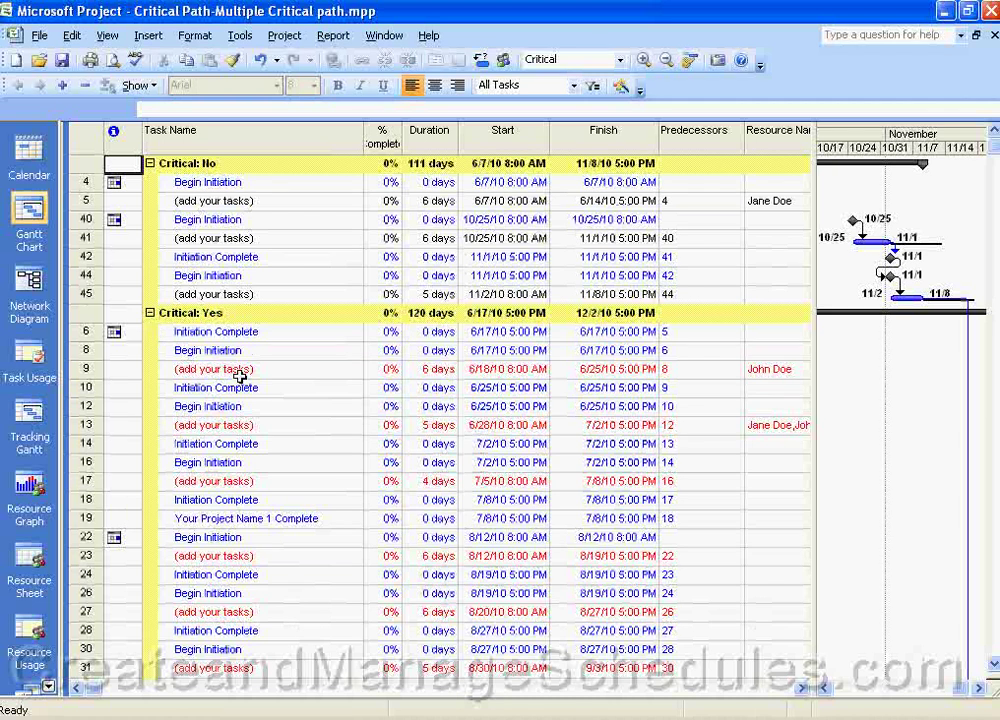
{"action": "scroll", "coordinate": [250, 385], "scroll_direction": "down", "scroll_amount": 6}
{"action": "scroll", "coordinate": [256, 392], "scroll_direction": "down", "scroll_amount": 1}
{"action": "scroll", "coordinate": [256, 392], "scroll_direction": "up", "scroll_amount": 7}
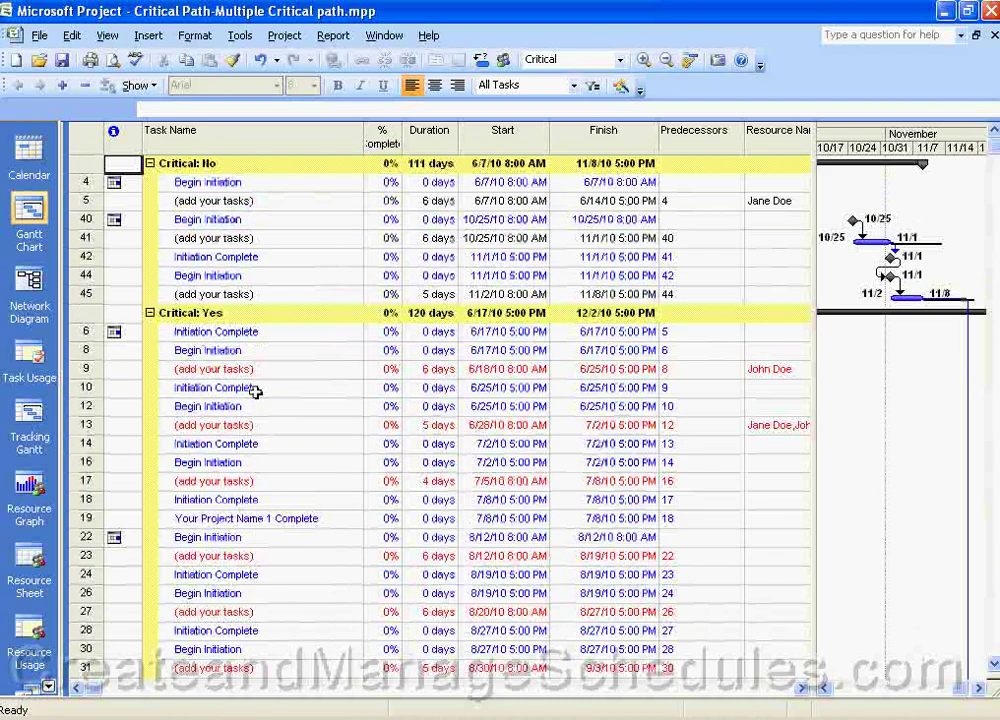
{"action": "left_click_drag", "start_coordinate": [815, 476], "coordinate": [925, 476]}
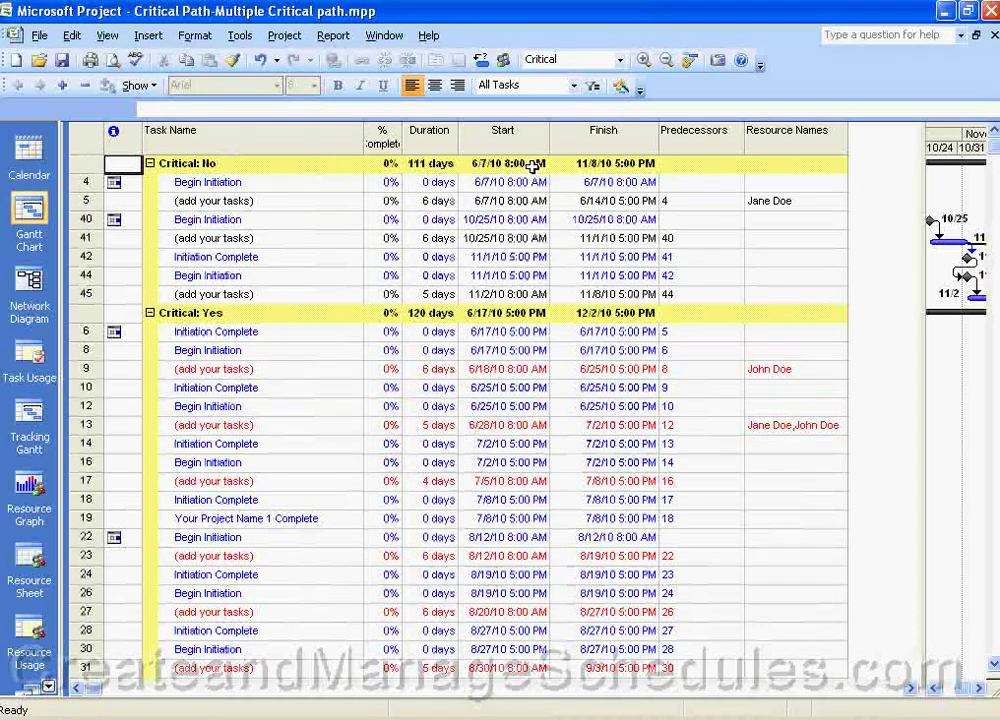
Collapse the Critical: No and Critical: Yes groups, and expand both again
{"action": "left_click", "coordinate": [150, 164]}
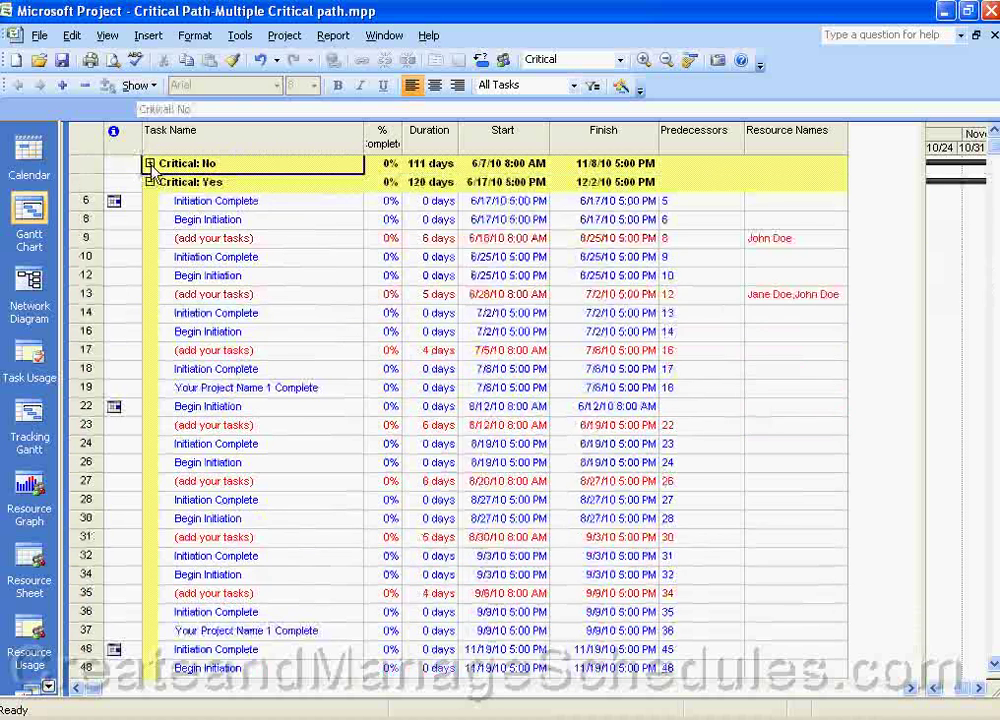
{"action": "left_click", "coordinate": [150, 182]}
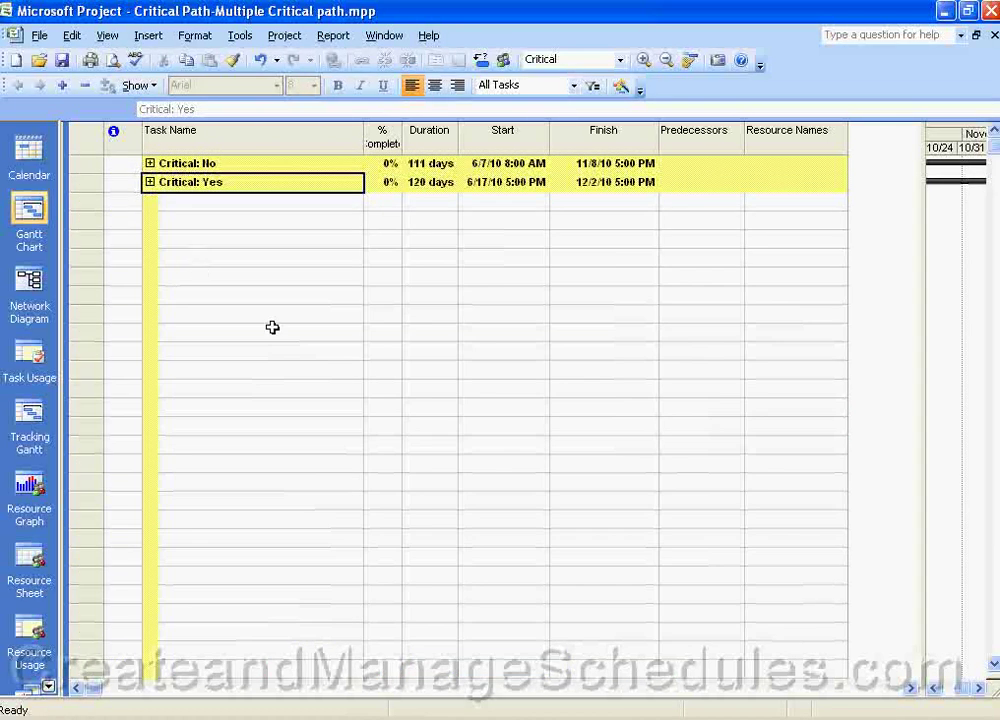
{"action": "left_click", "coordinate": [150, 183]}
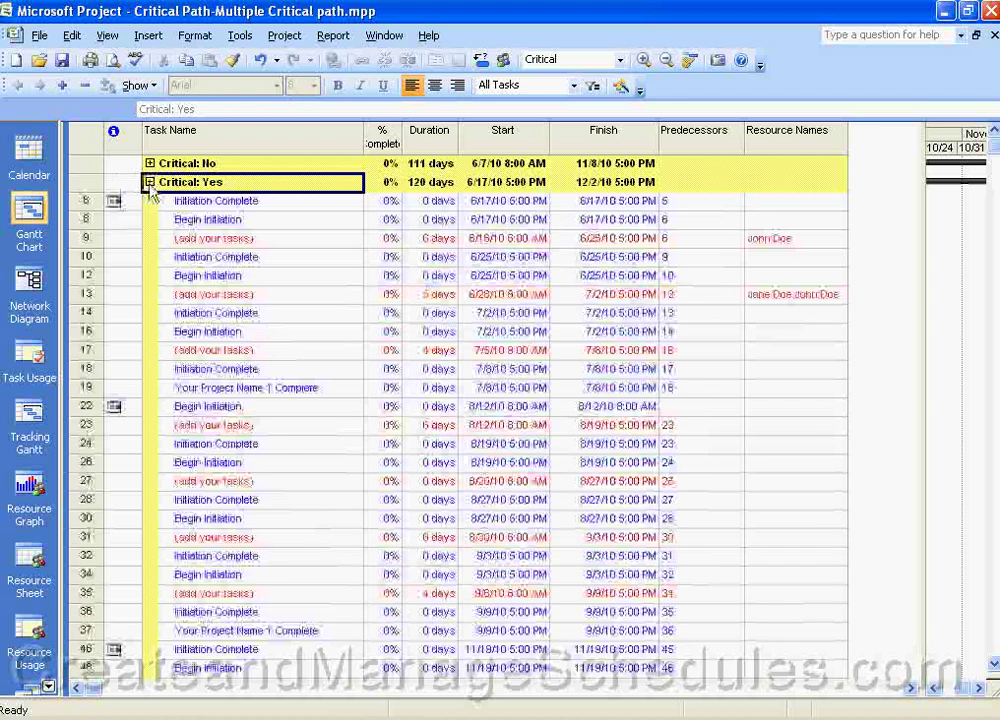
{"action": "left_click", "coordinate": [147, 160]}
{"action": "left_click", "coordinate": [149, 163]}
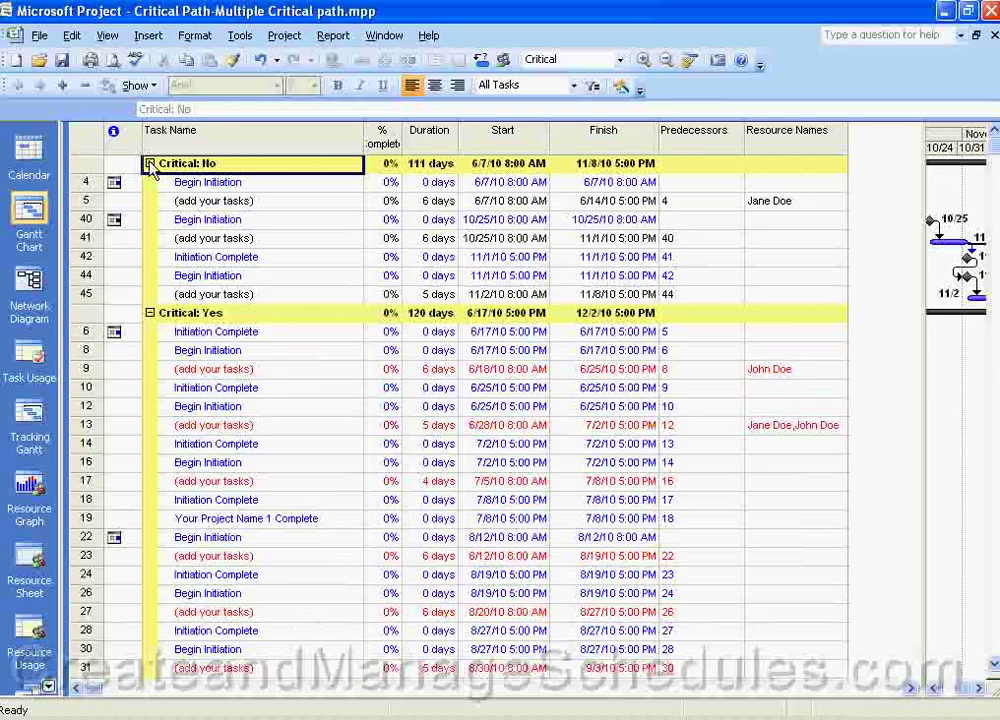
Change the task grouping from Critical to Milestones
{"action": "left_click", "coordinate": [280, 38]}
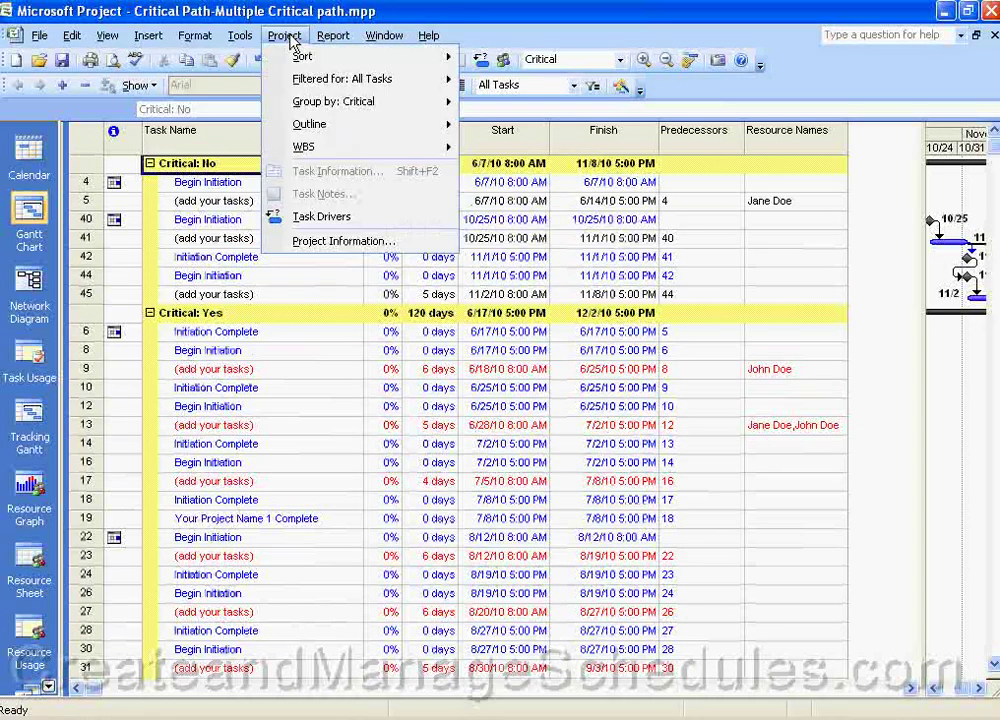
{"action": "mouse_move", "coordinate": [320, 106]}
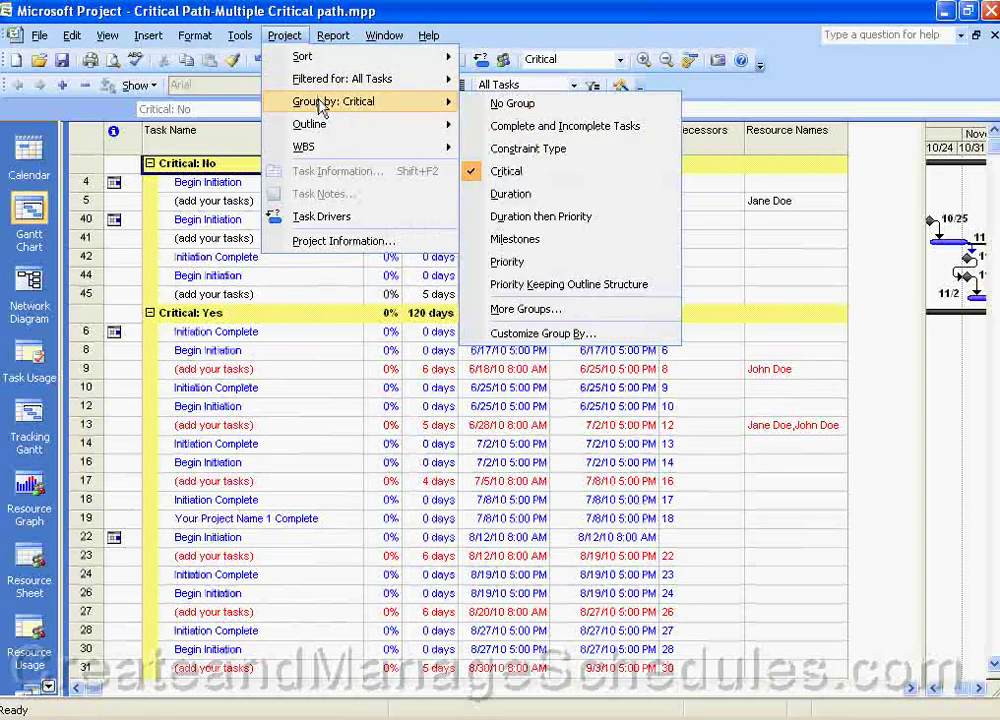
{"action": "left_click", "coordinate": [533, 242]}
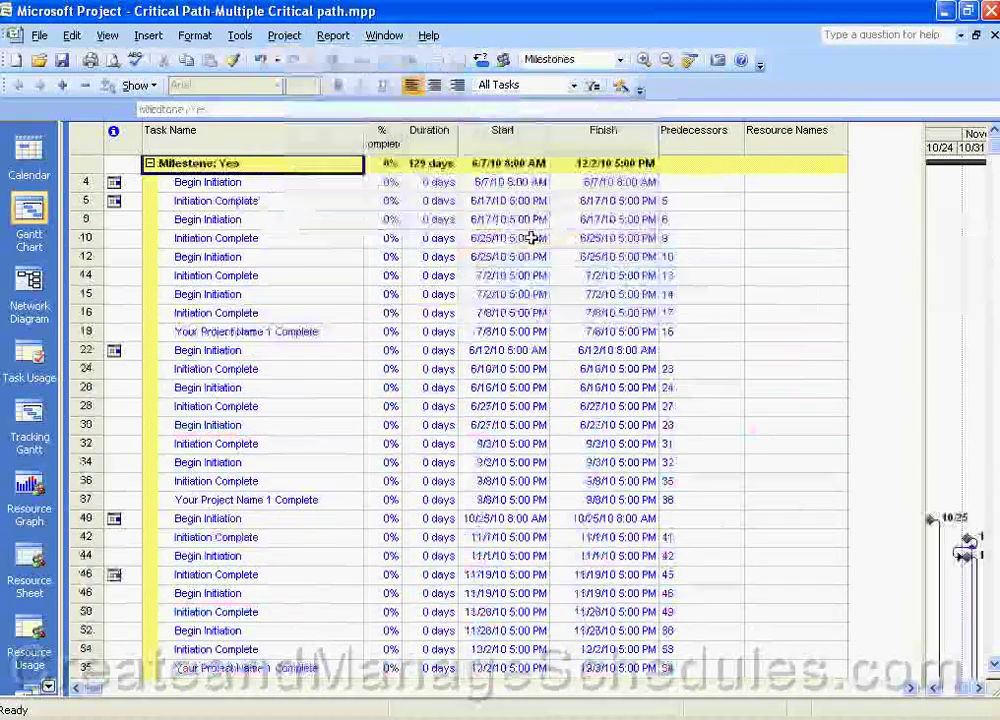
Collapse the Milestone: Yes and Milestone: No groups, and expand both again
{"action": "left_click", "coordinate": [149, 163]}
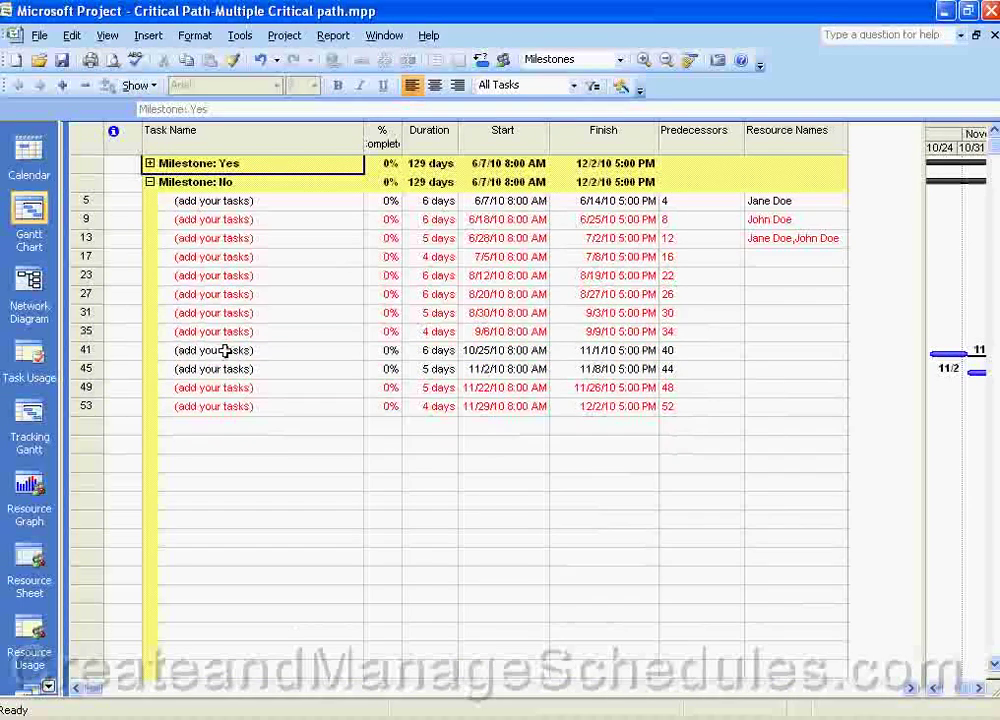
{"action": "left_click", "coordinate": [148, 183]}
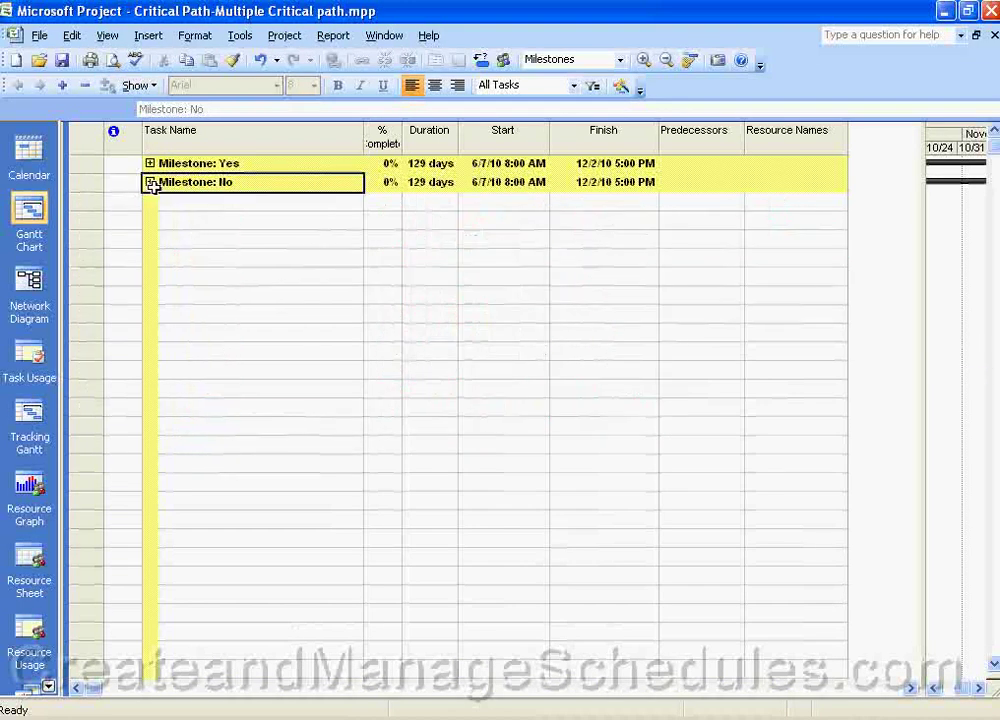
{"action": "left_click", "coordinate": [149, 183]}
{"action": "left_click", "coordinate": [150, 166]}
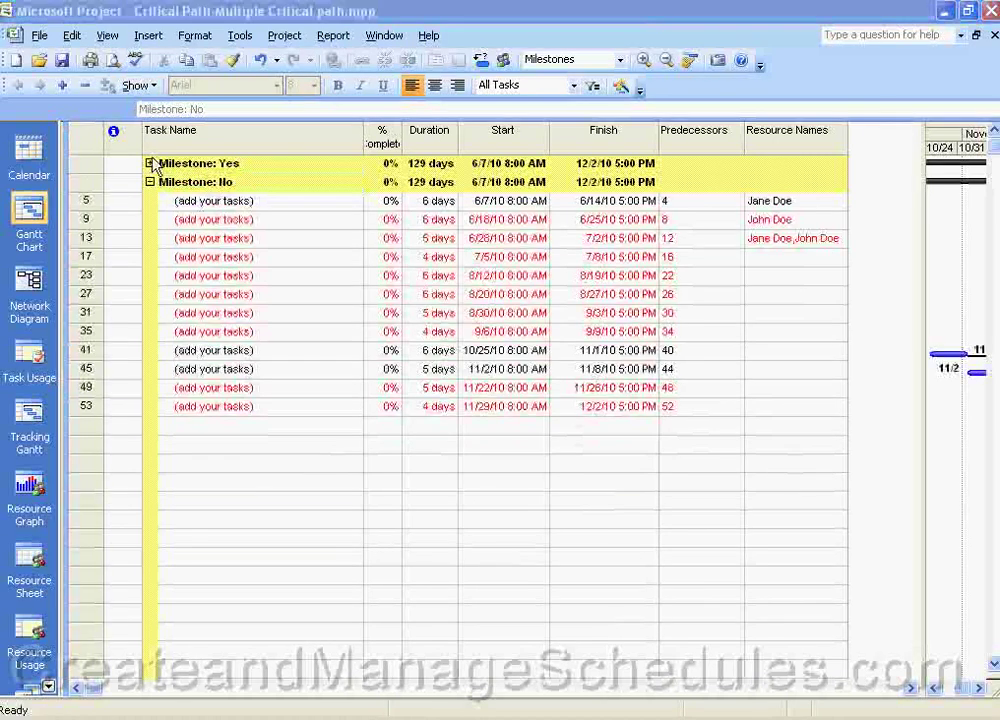
{"action": "left_click", "coordinate": [149, 164]}
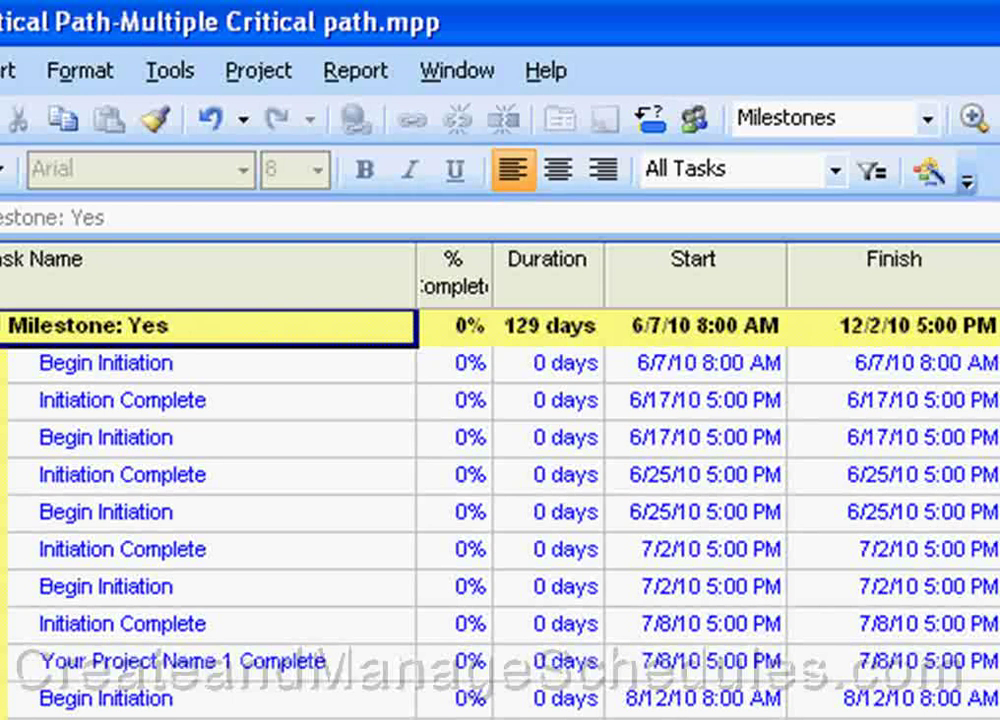
Set the task grouping to No Group to restore the outline of the master schedule
{"action": "left_click", "coordinate": [261, 72]}
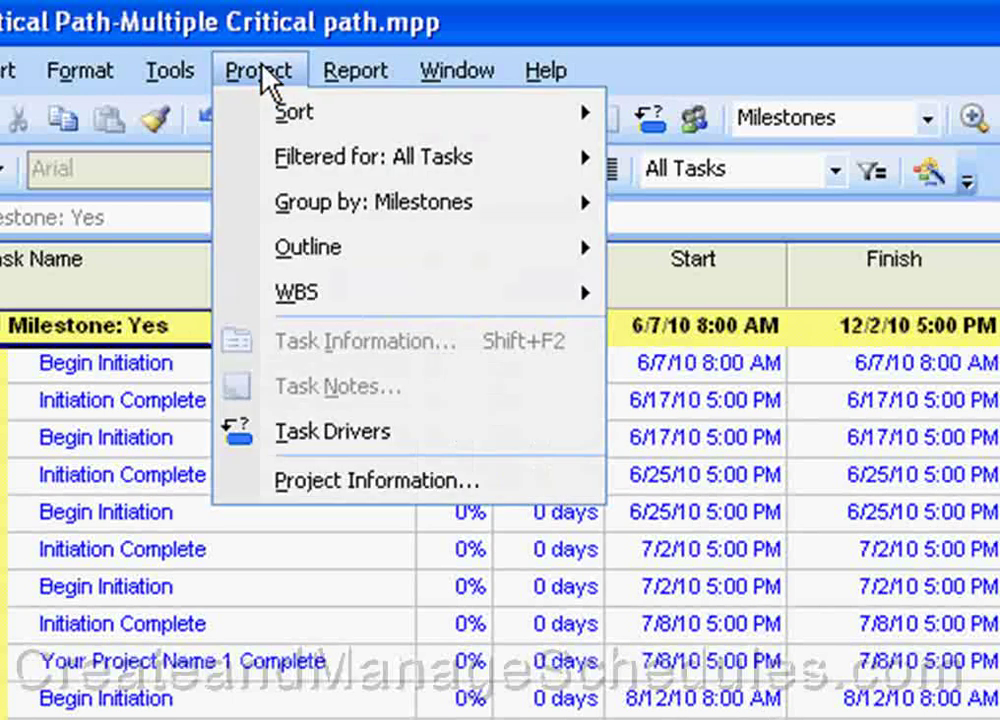
{"action": "mouse_move", "coordinate": [346, 212]}
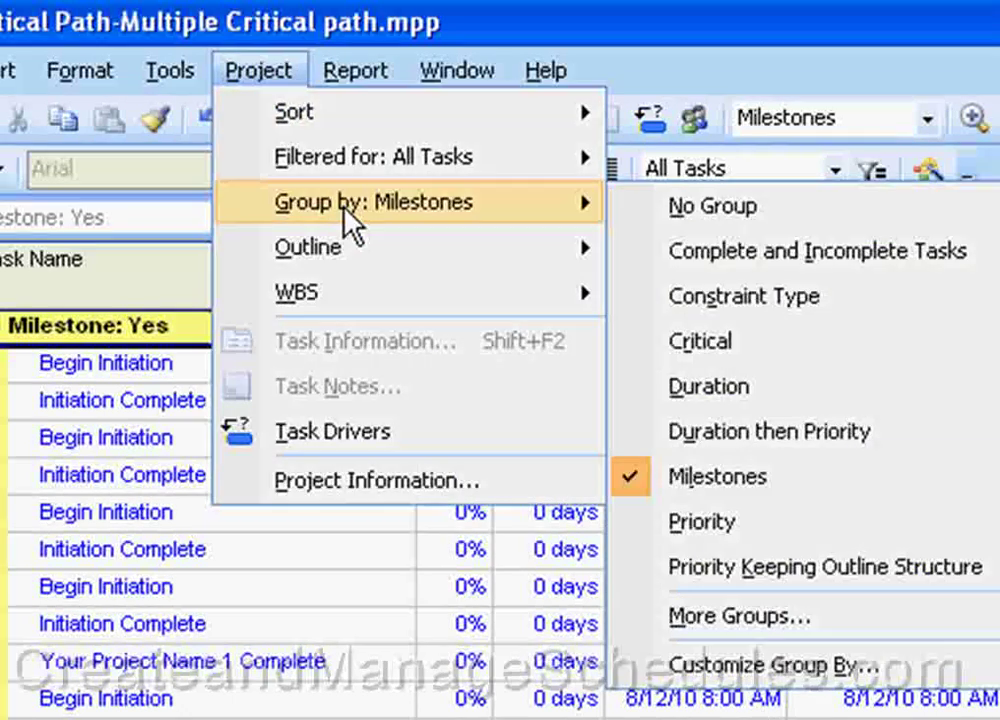
{"action": "left_click", "coordinate": [707, 208]}
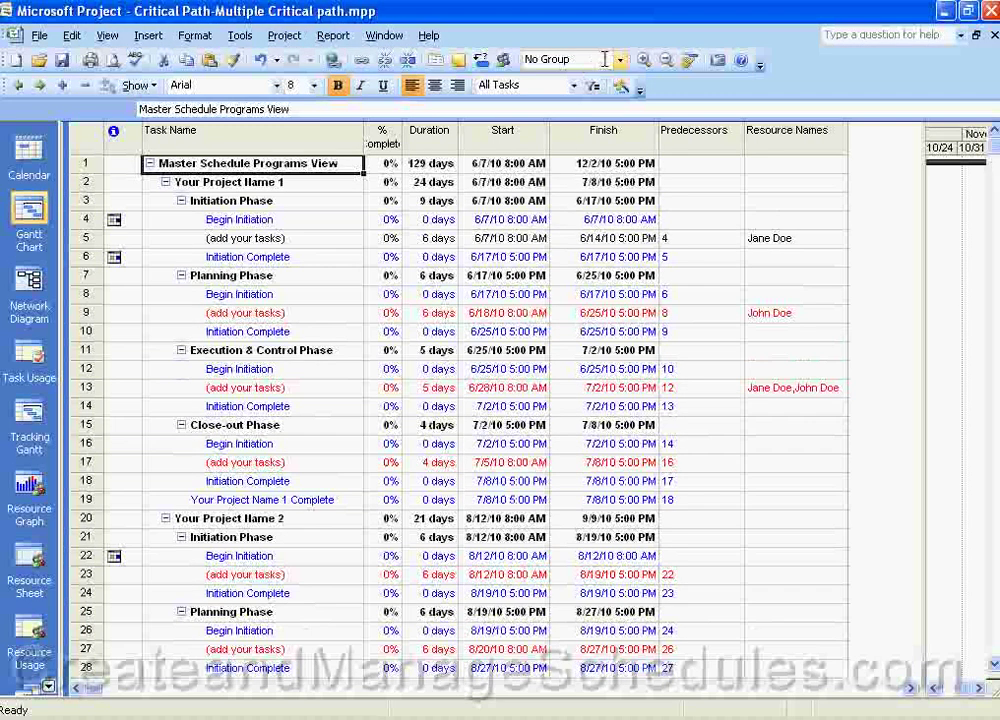
Apply the Critical grouping to the task list again
{"action": "right_click", "coordinate": [801, 61]}
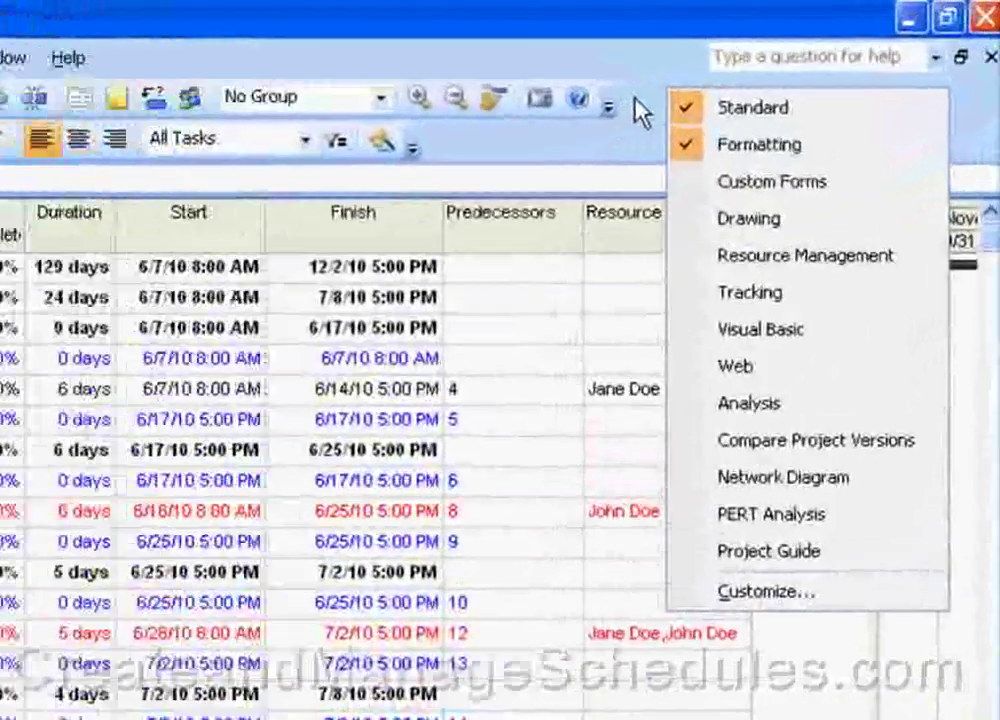
{"action": "key", "text": "Escape"}
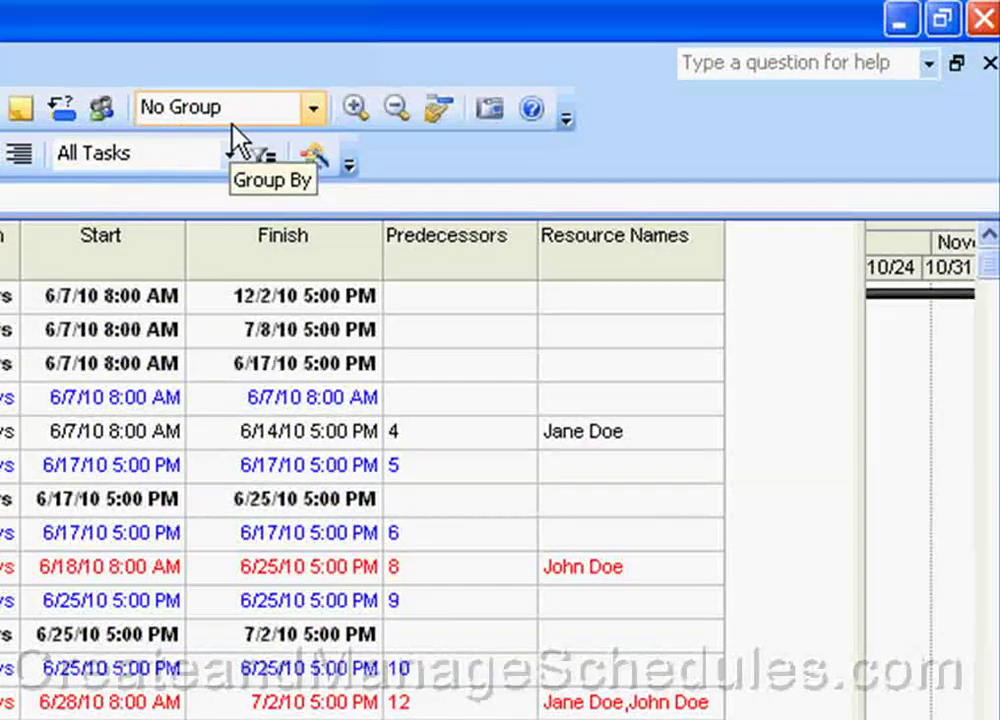
{"action": "left_click", "coordinate": [312, 110]}
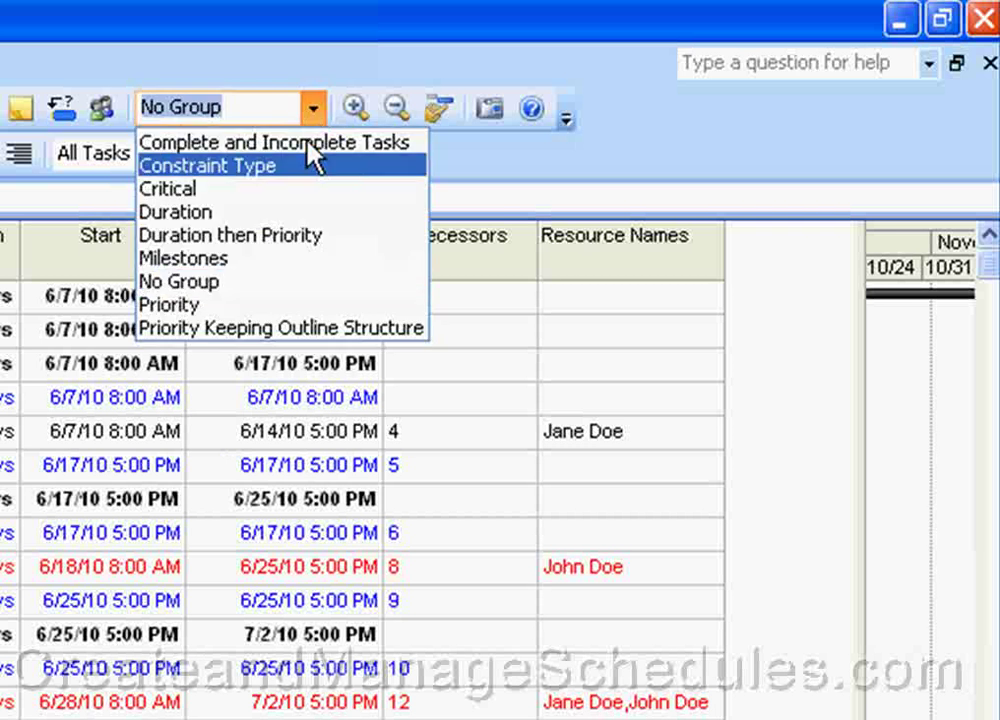
{"action": "left_click", "coordinate": [247, 197]}
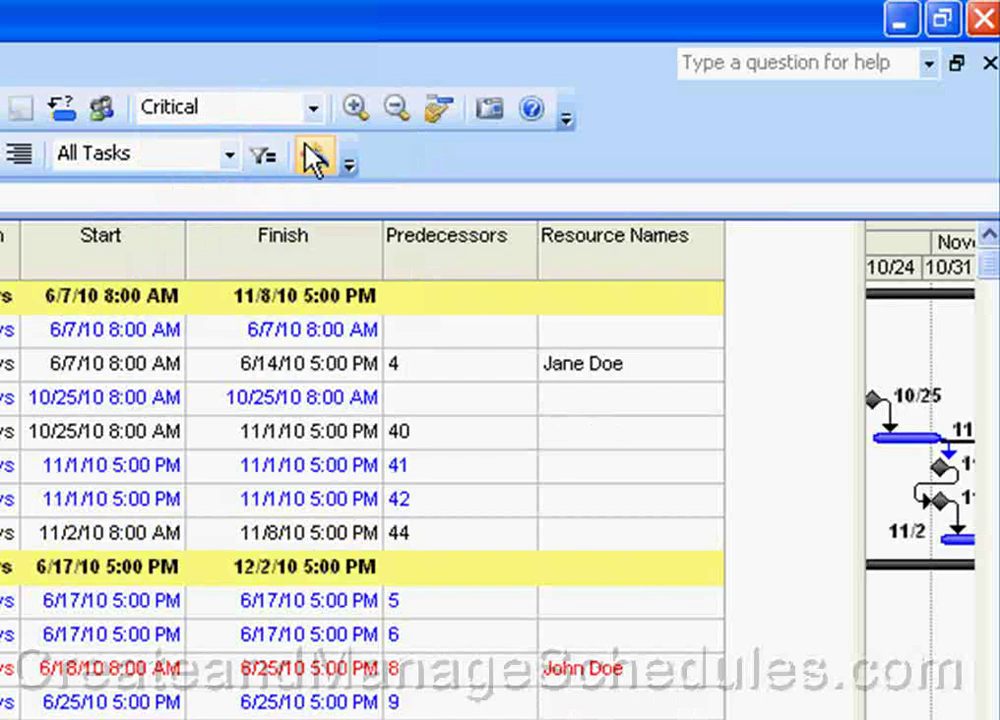
Regroup the tasks by Milestones, and return the task list to No Group
{"action": "left_click", "coordinate": [313, 109]}
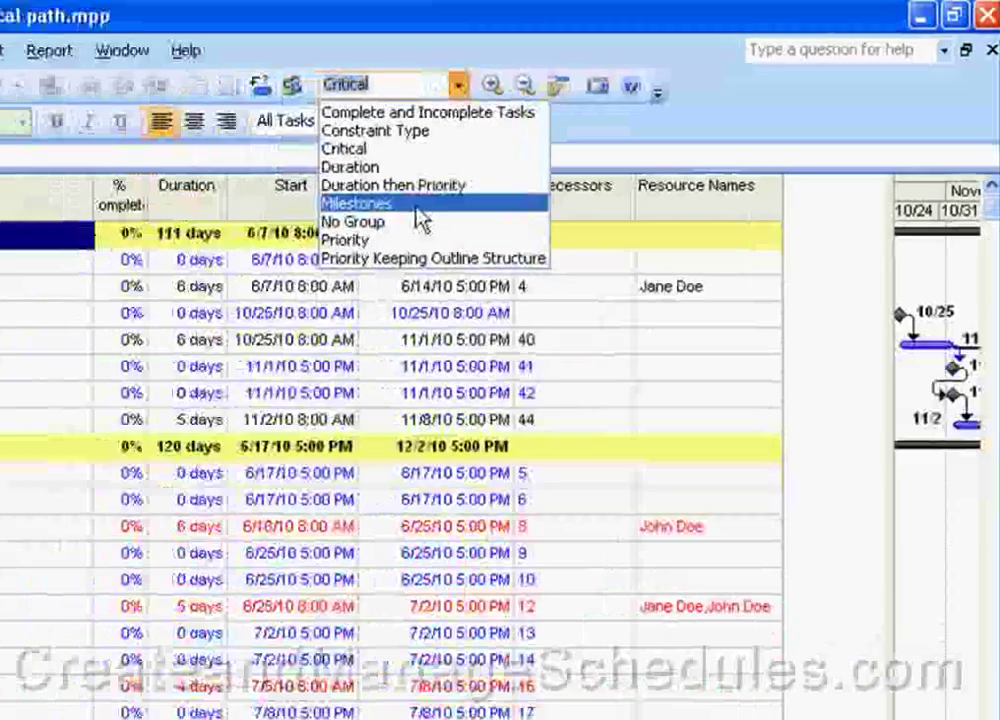
{"action": "left_click", "coordinate": [262, 258]}
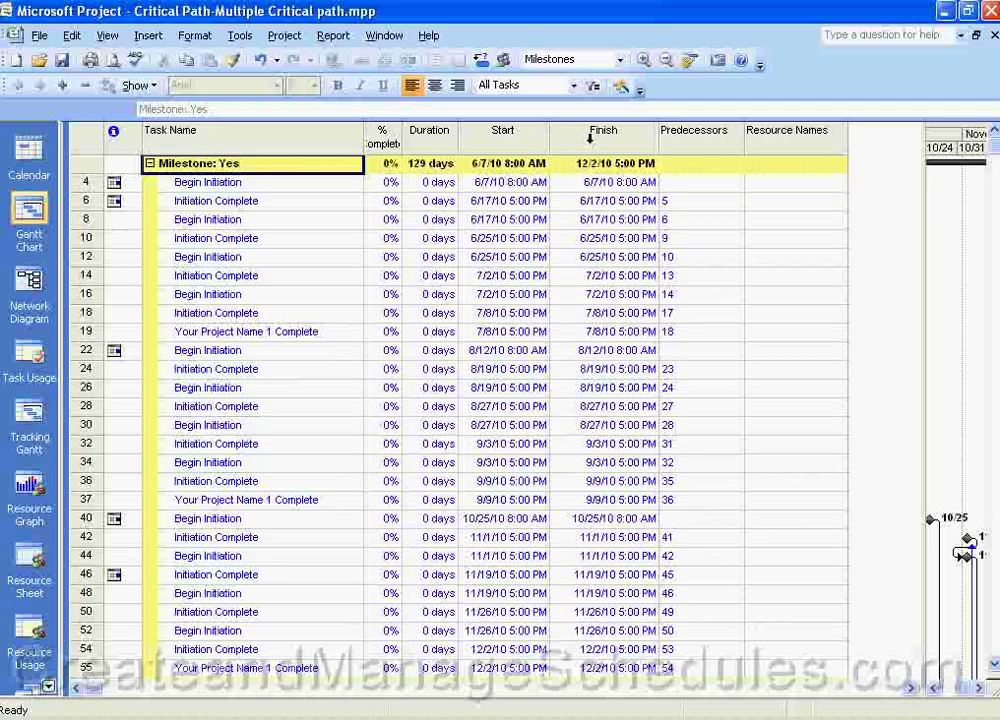
{"action": "left_click", "coordinate": [620, 59]}
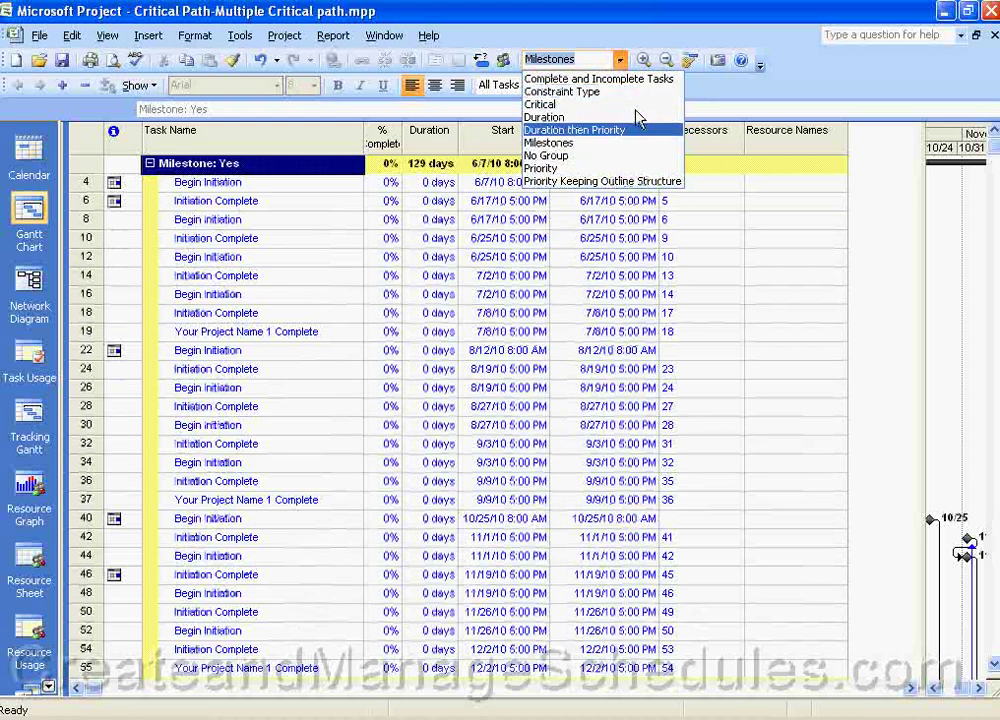
{"action": "left_click", "coordinate": [546, 158]}
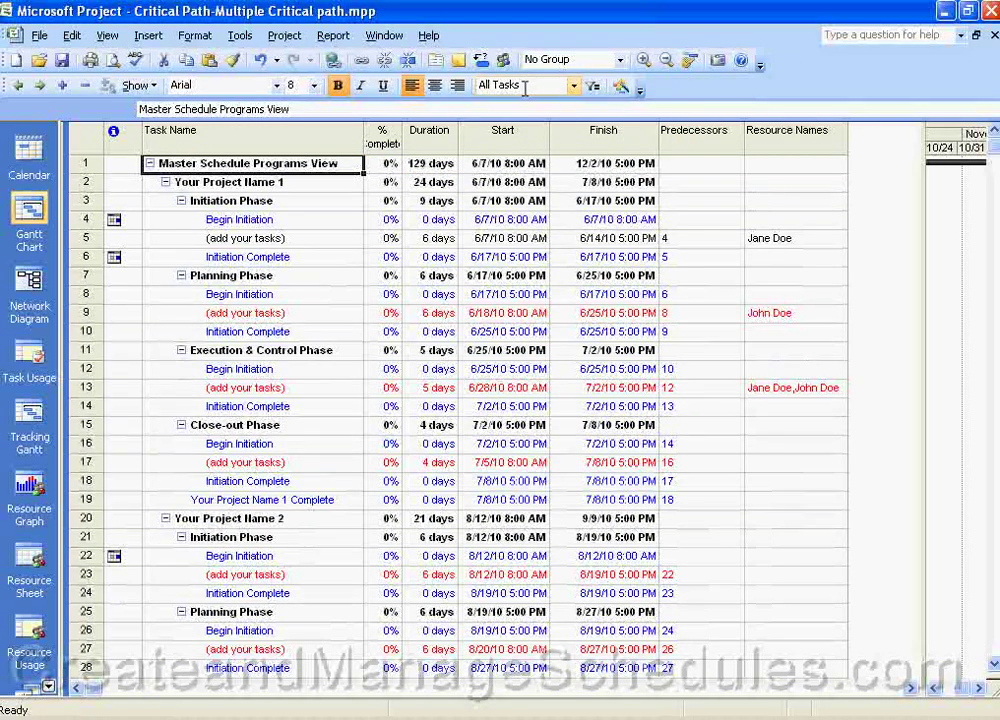
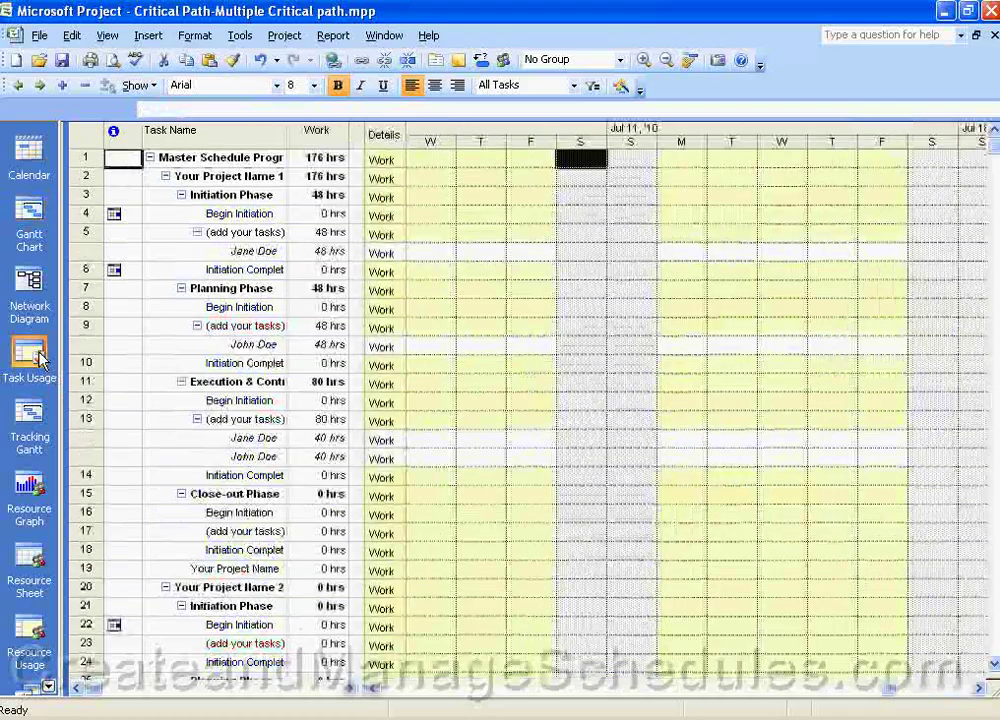
Widen the Task Usage table area and start a customized grouping that groups assignments, not tasks
{"action": "left_click_drag", "start_coordinate": [359, 313], "coordinate": [565, 323]}
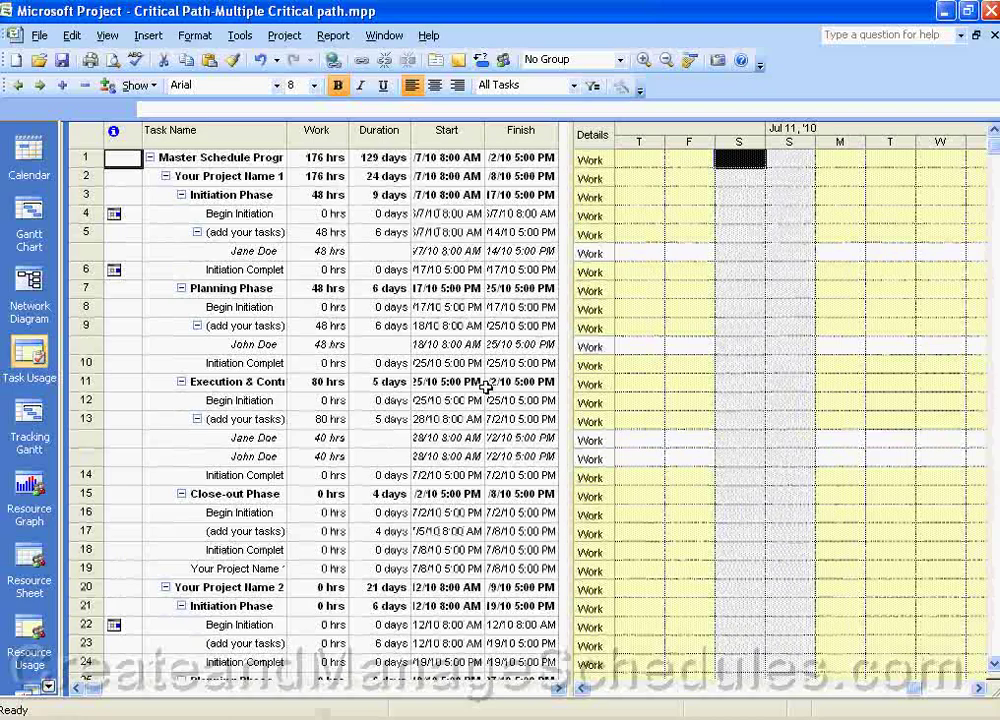
{"action": "left_click", "coordinate": [288, 36]}
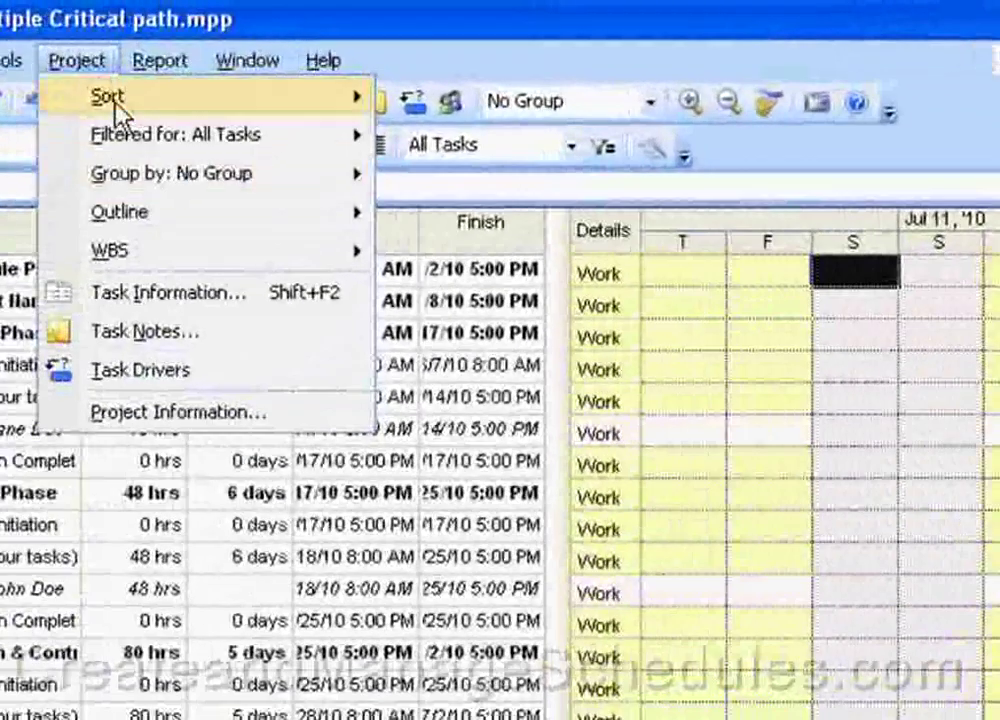
{"action": "mouse_move", "coordinate": [167, 183]}
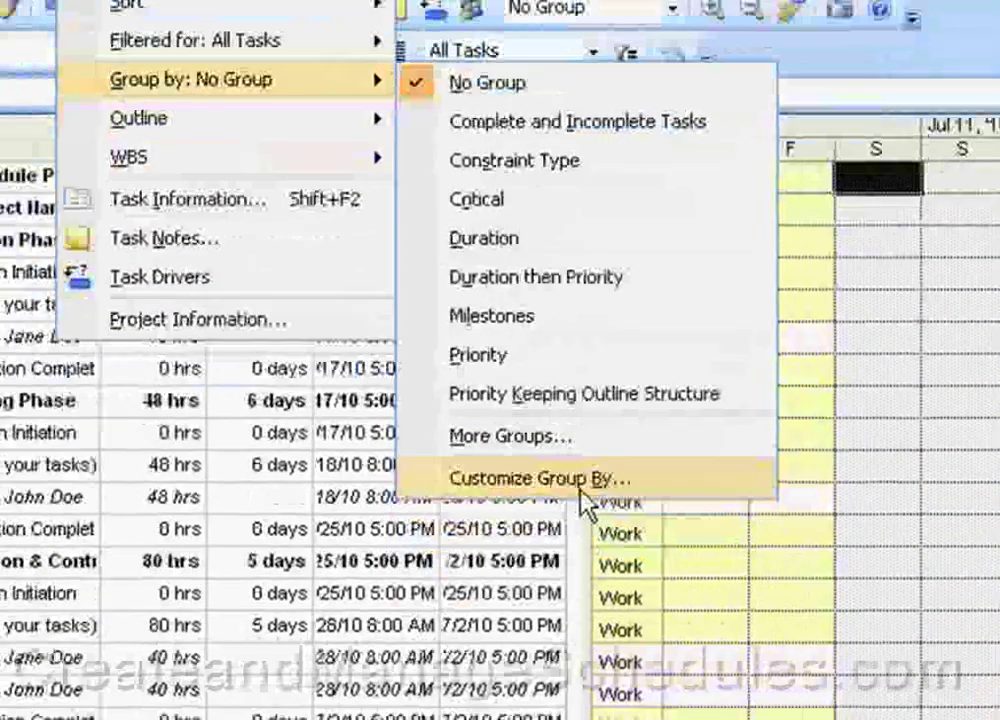
{"action": "left_click", "coordinate": [560, 580]}
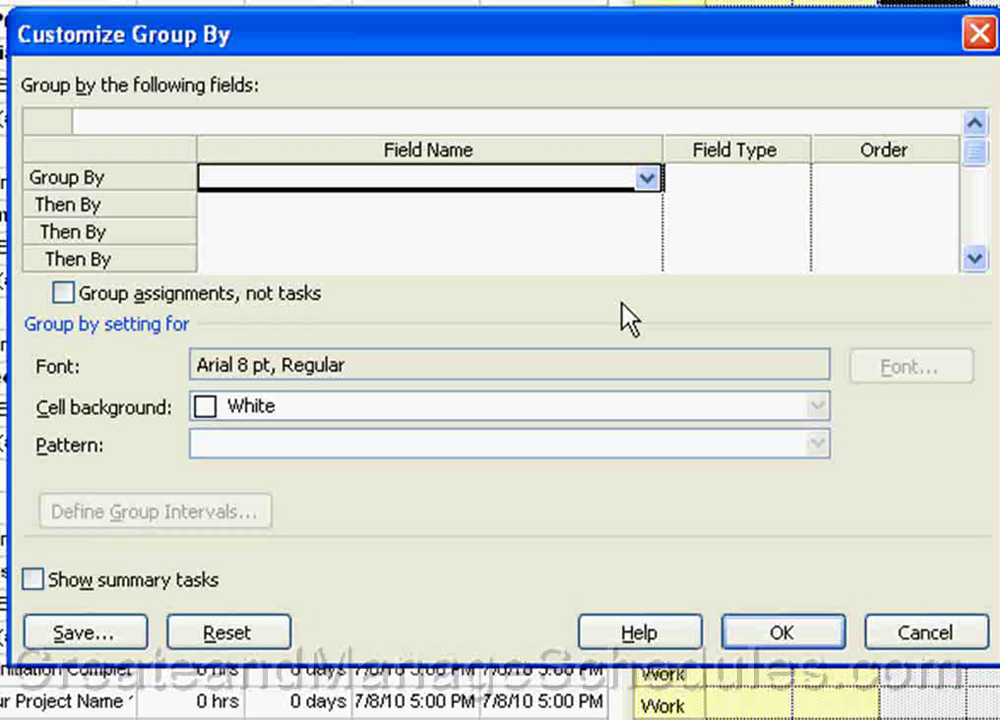
{"action": "left_click", "coordinate": [75, 291]}
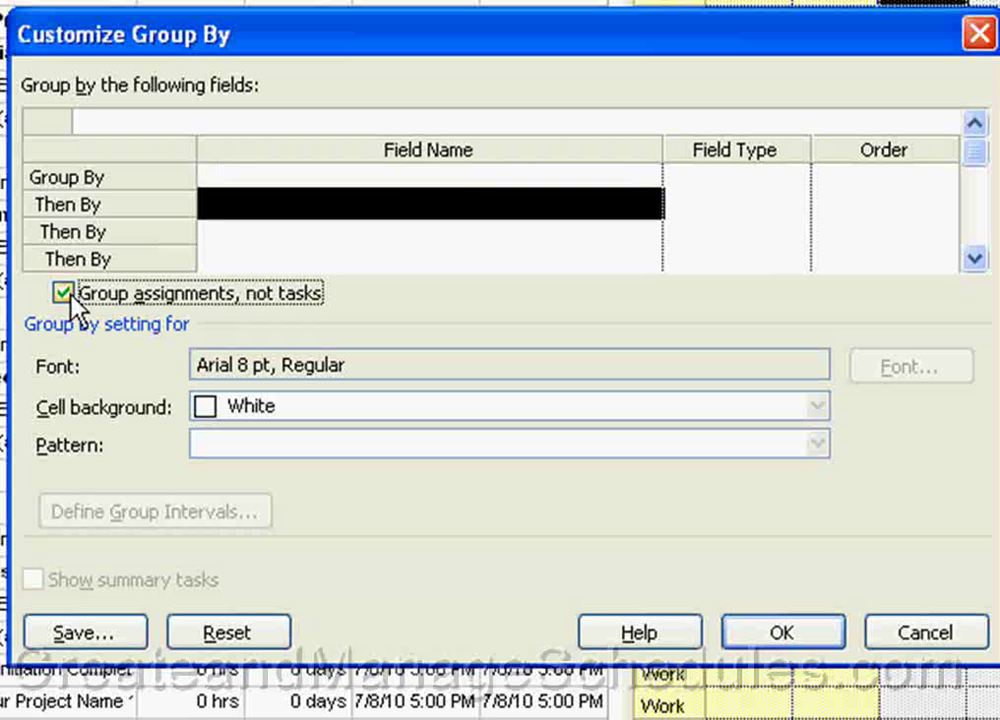
Set the first Group By field of the custom grouping to Duration
{"action": "left_click", "coordinate": [219, 176]}
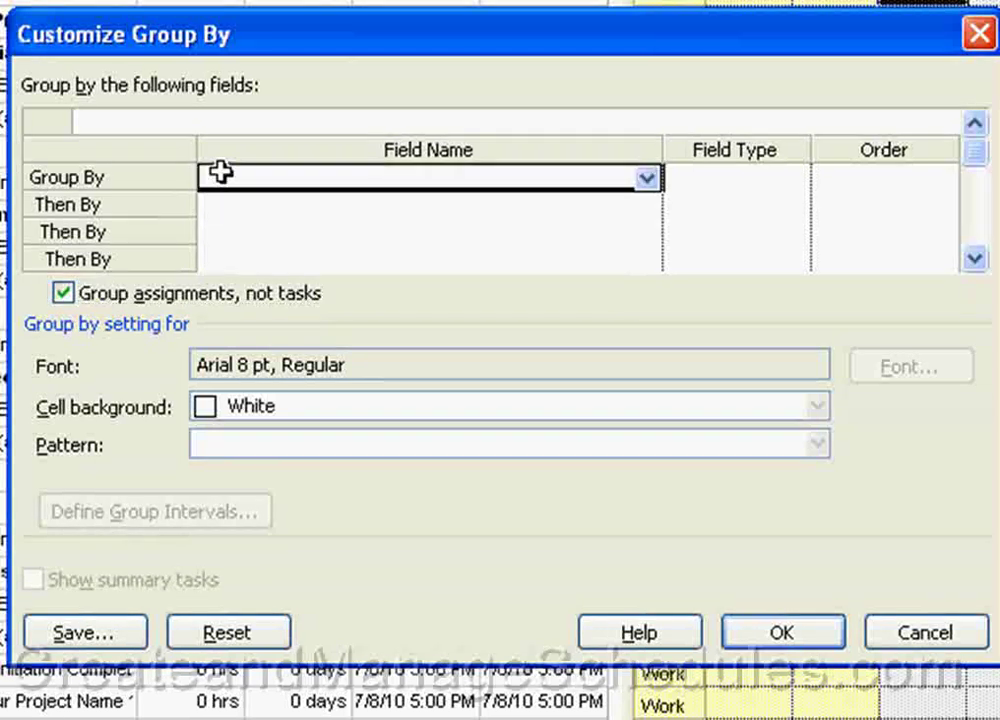
{"action": "left_click", "coordinate": [646, 179]}
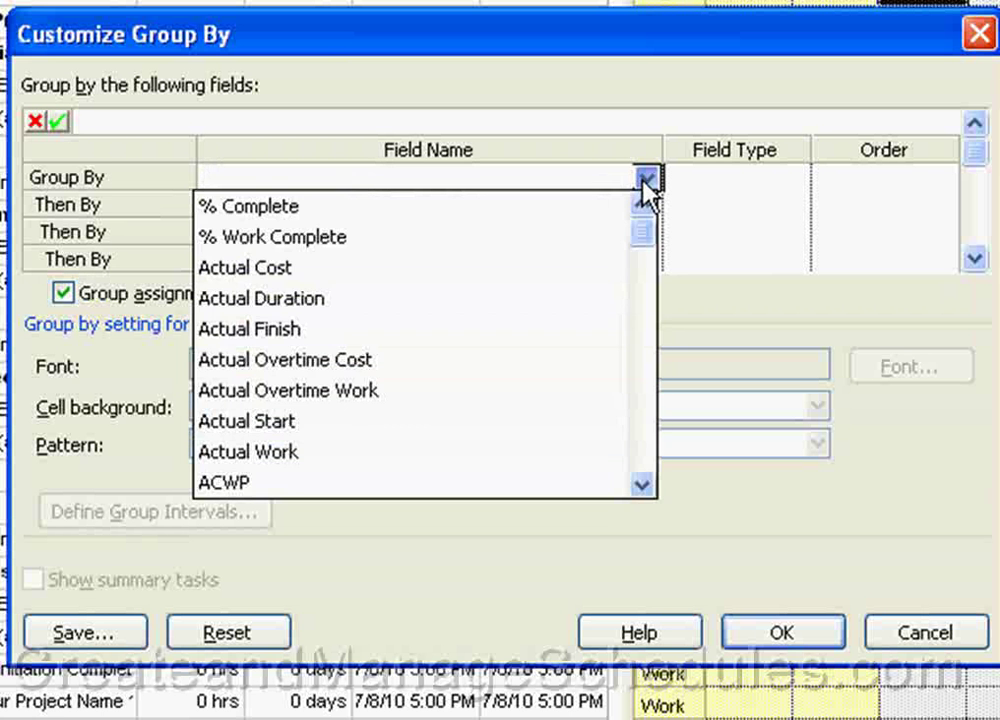
{"action": "left_click_drag", "start_coordinate": [641, 487], "coordinate": [645, 490]}
{"action": "type", "text": "d"}
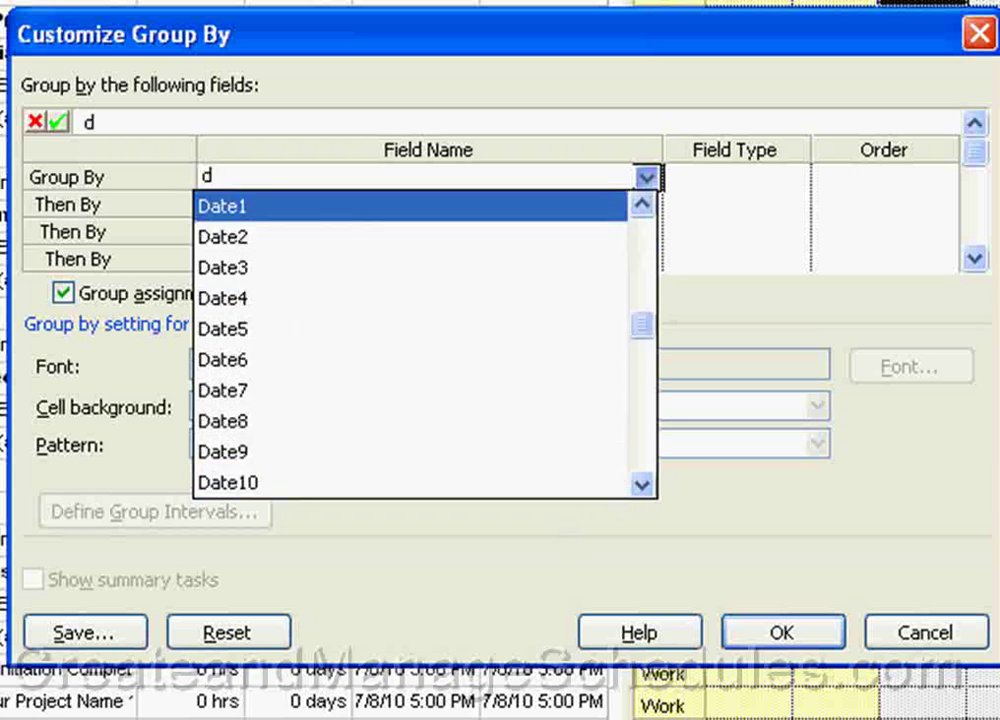
{"action": "type", "text": "u"}
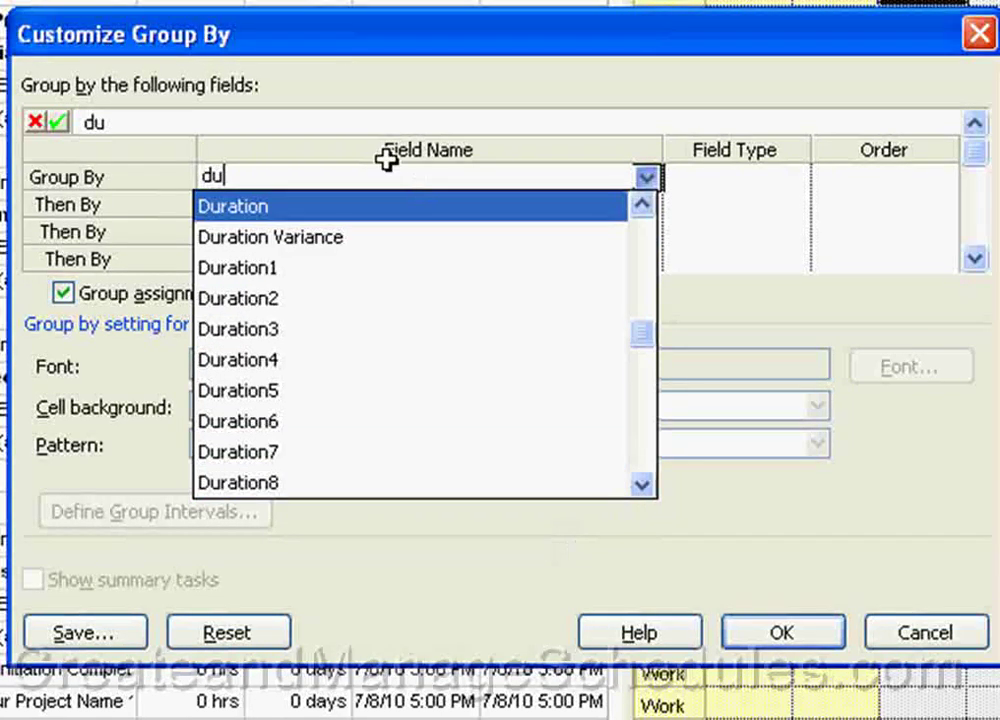
{"action": "left_click", "coordinate": [380, 208]}
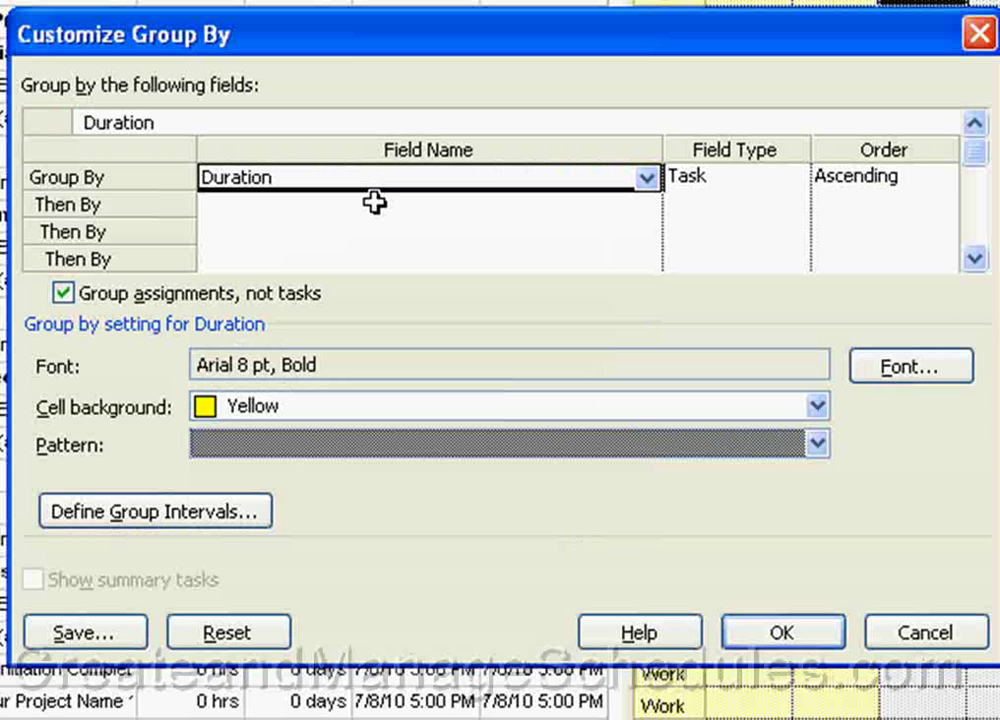
Set the first Group By field to Name, keeping the Task field type and Ascending order
{"action": "left_click", "coordinate": [648, 177]}
{"action": "type", "text": "n"}
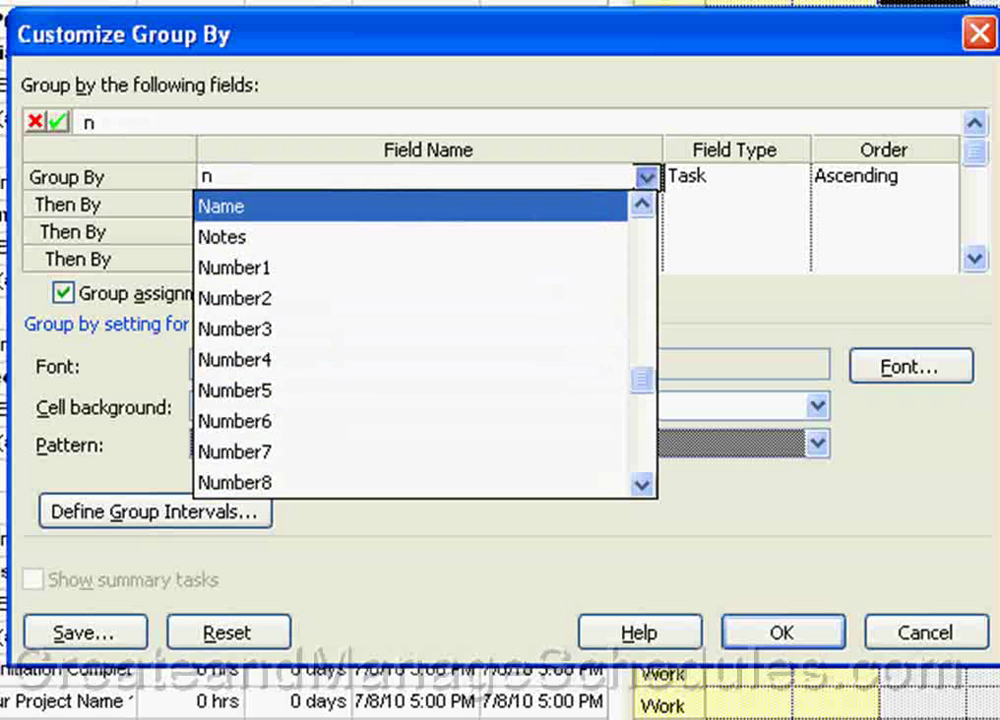
{"action": "key", "text": "Return"}
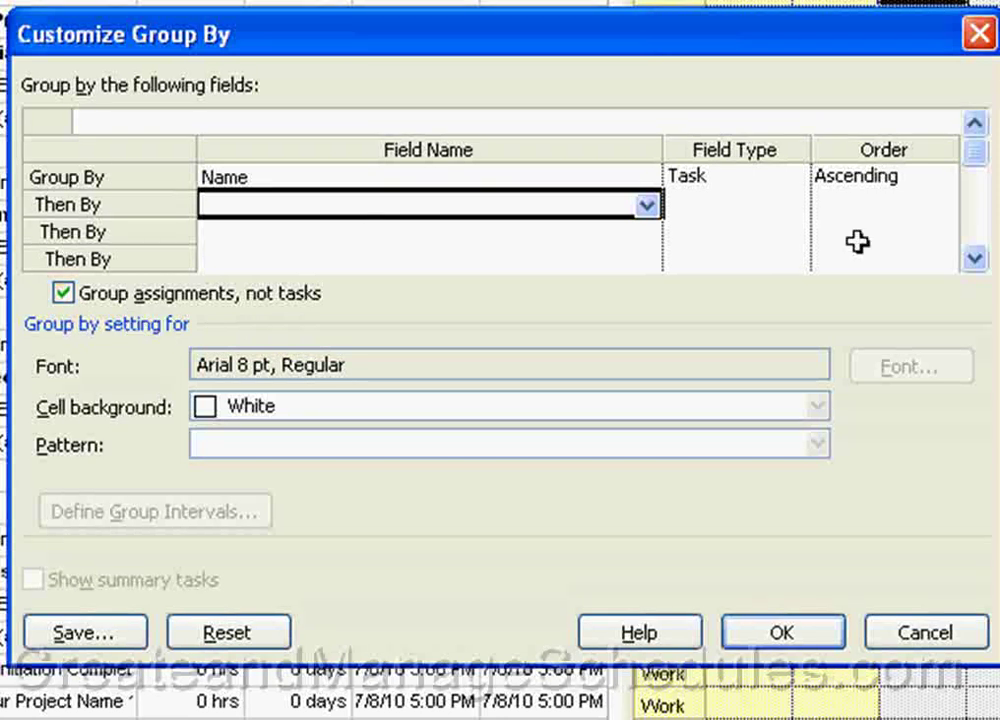
{"action": "left_click", "coordinate": [761, 177]}
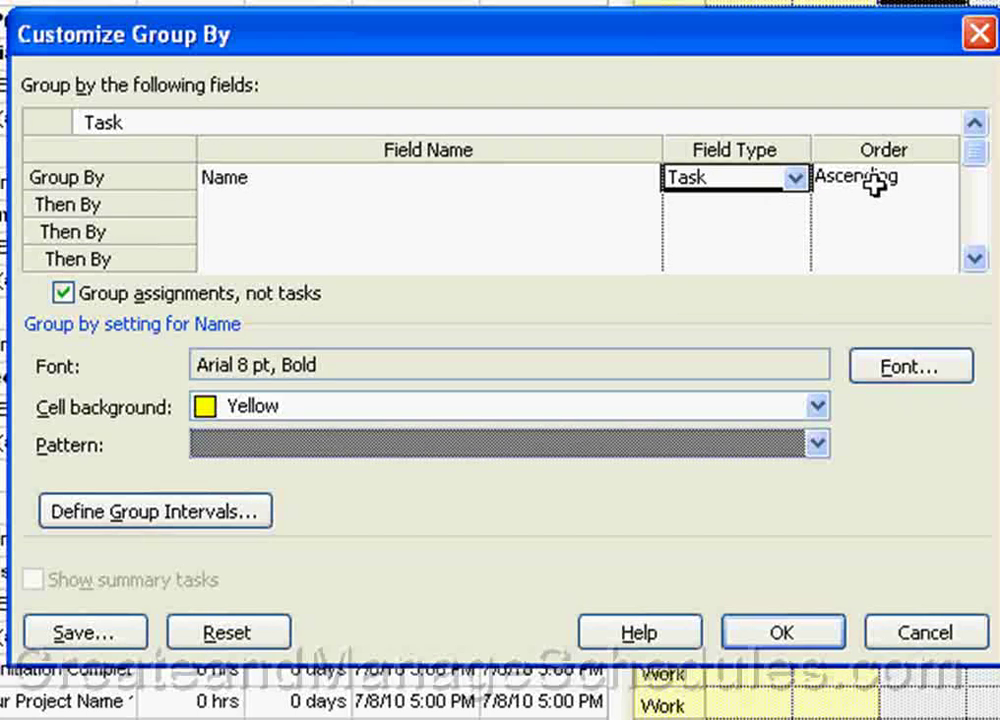
Add Outline Number as the second grouping level beneath Name
{"action": "left_click", "coordinate": [228, 203]}
{"action": "type", "text": "o"}
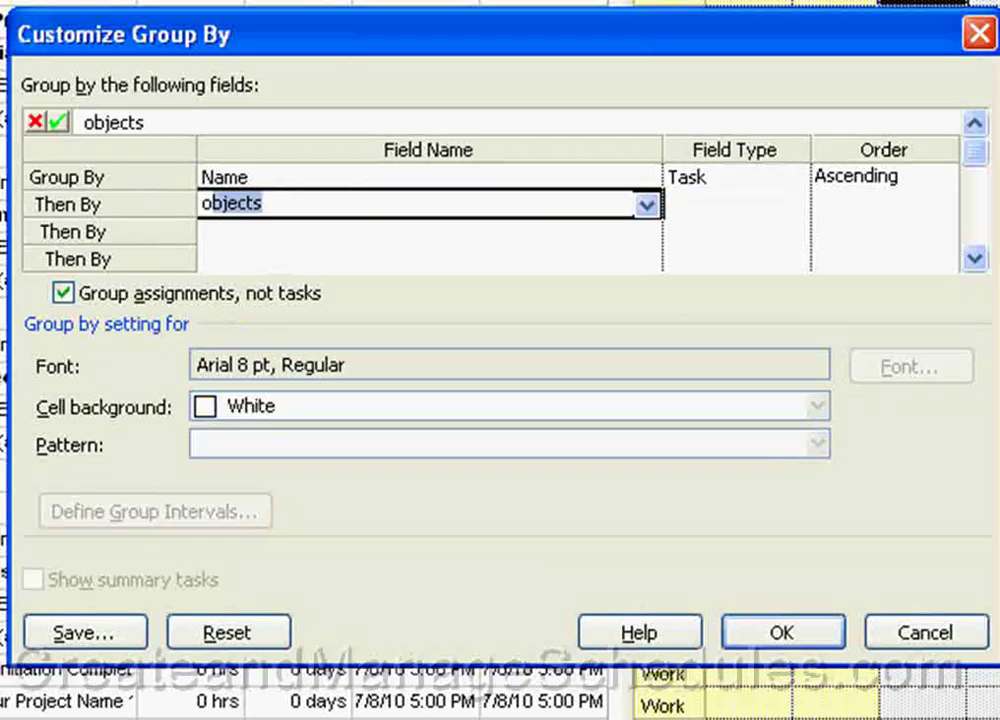
{"action": "type", "text": "utline Code1"}
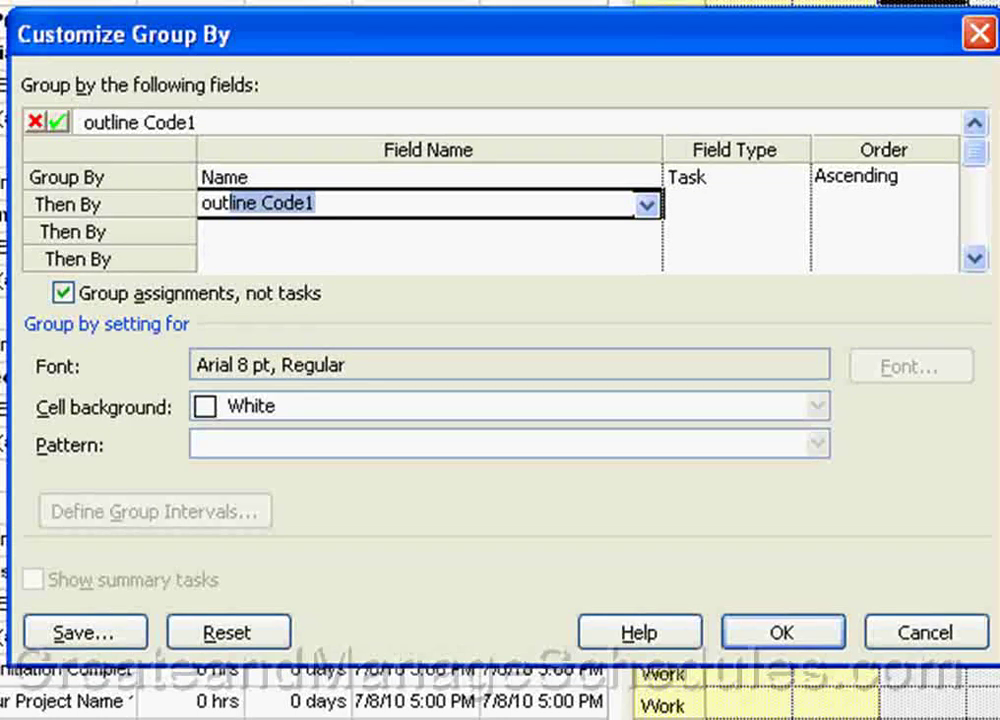
{"action": "left_click", "coordinate": [646, 205]}
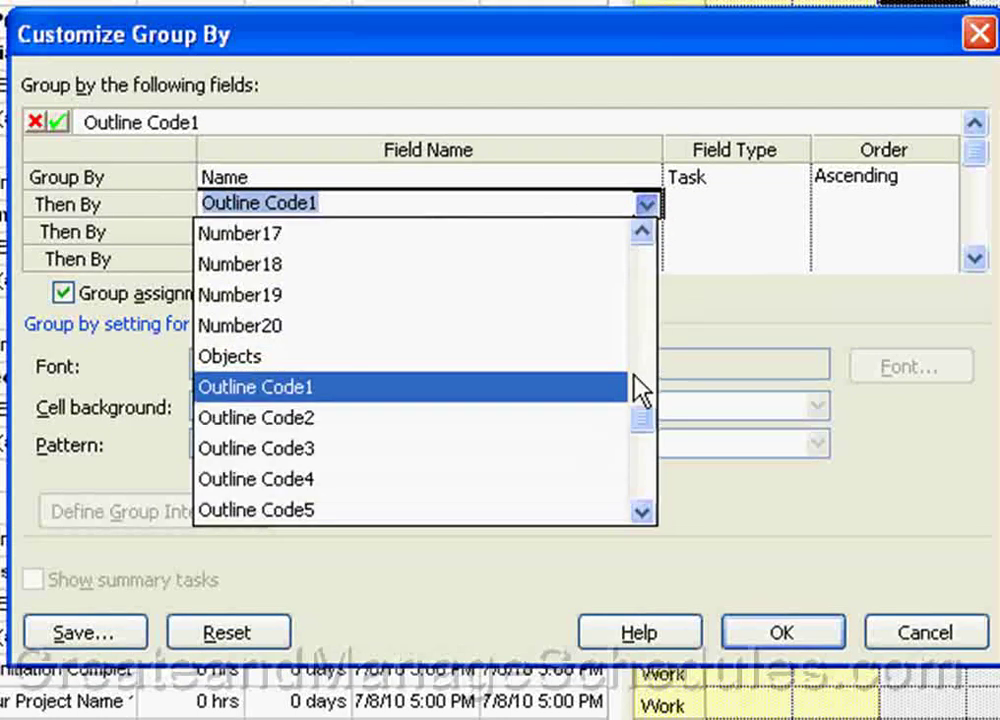
{"action": "type", "text": "Outline n"}
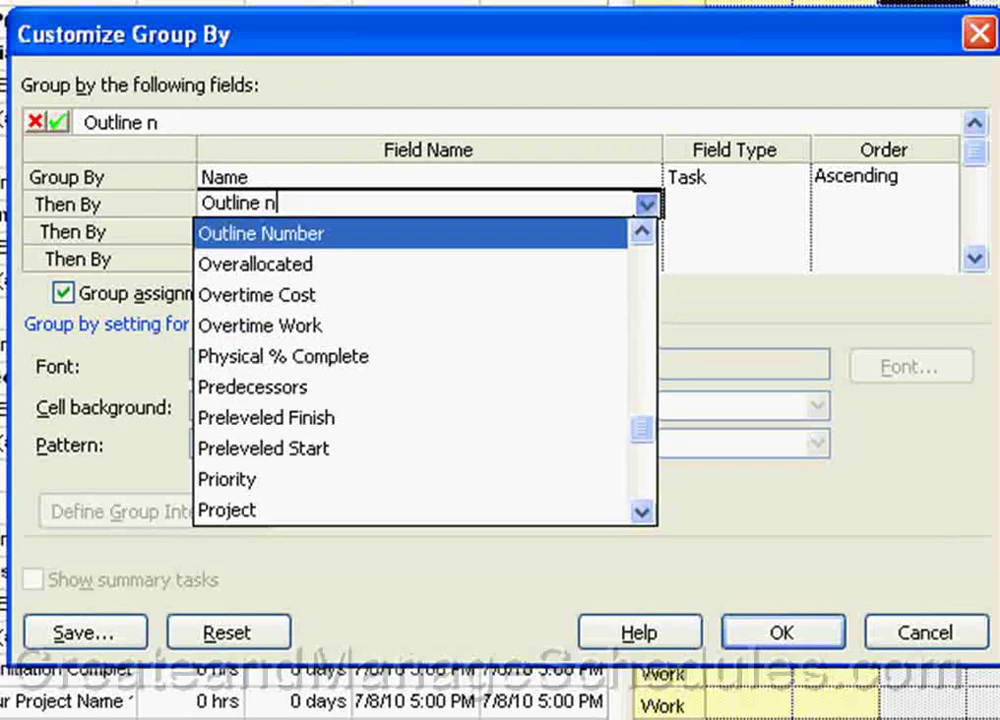
{"action": "key", "text": "Return"}
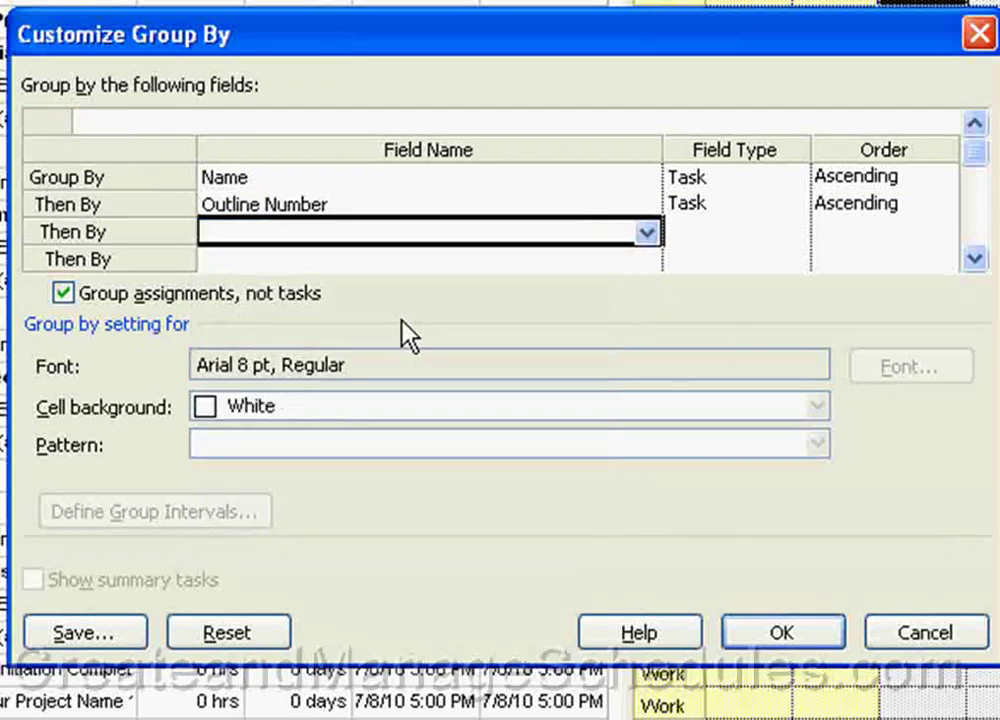
Set the field type of Outline Number to Assignment and apply the custom grouping
{"action": "left_click", "coordinate": [712, 202]}
{"action": "left_click", "coordinate": [794, 206]}
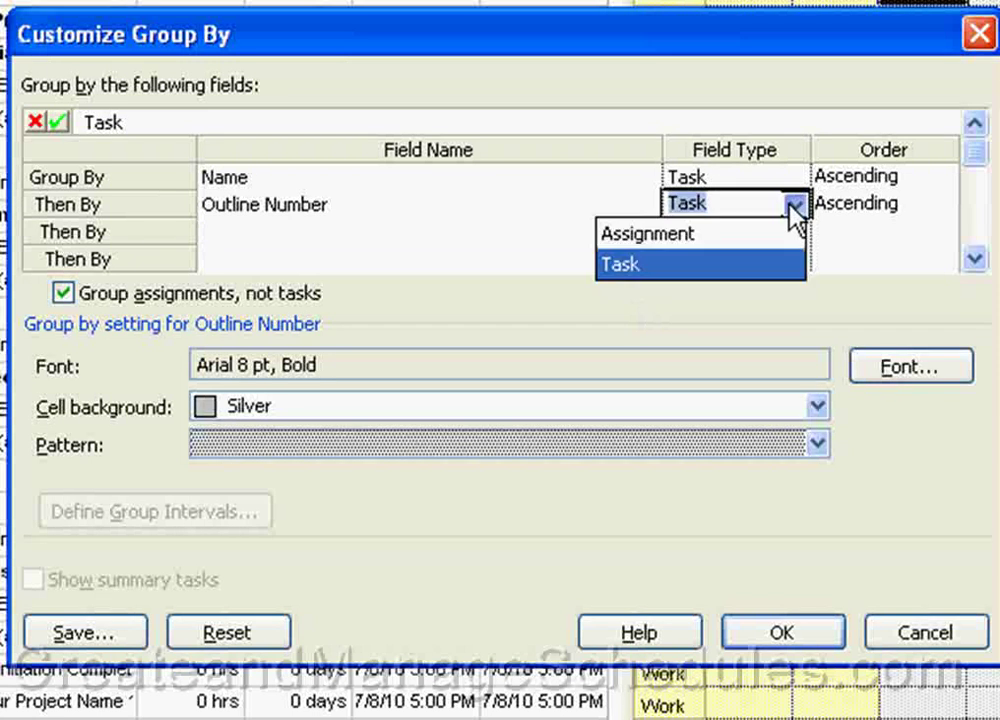
{"action": "left_click", "coordinate": [787, 232]}
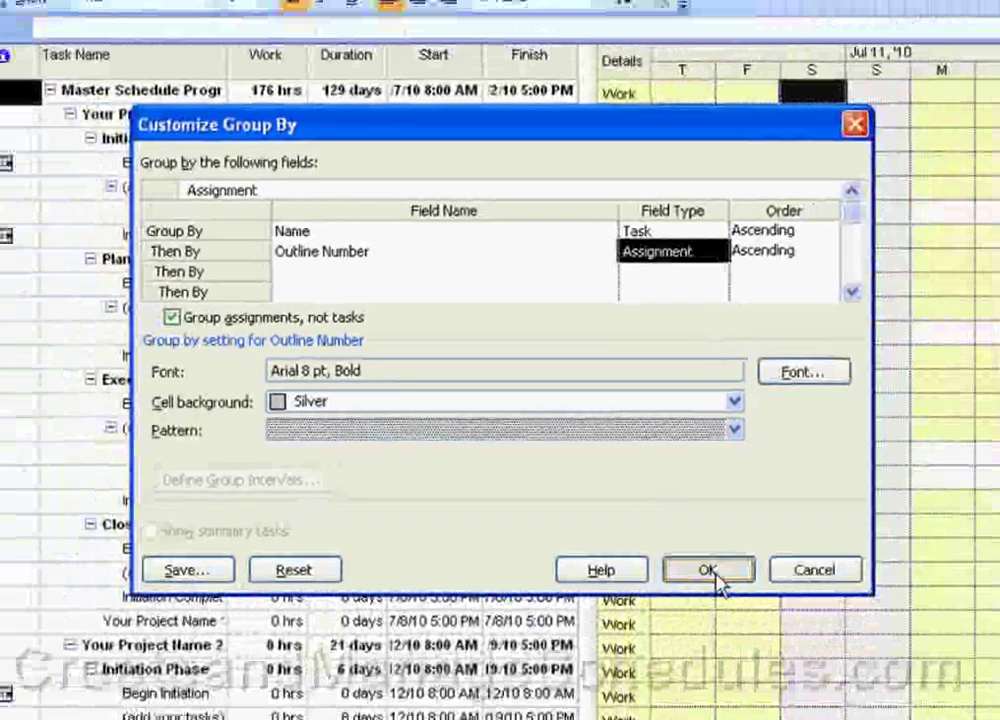
{"action": "left_click", "coordinate": [795, 645]}
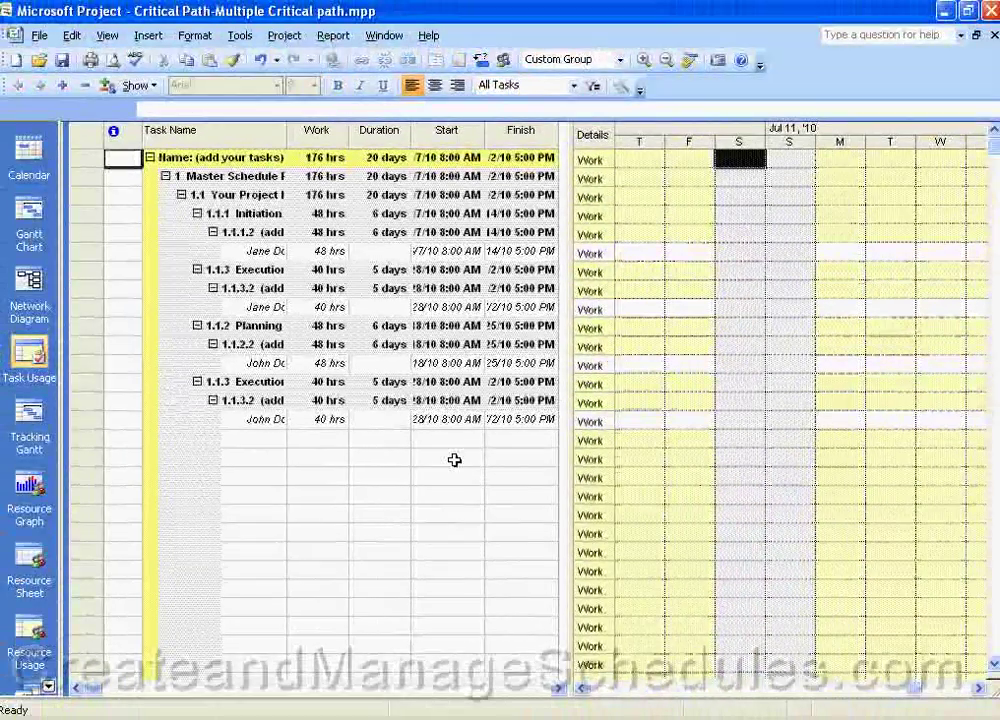
Widen the Task Name column and the table area so the full grouped task names can be read
{"action": "left_click_drag", "start_coordinate": [286, 135], "coordinate": [357, 133]}
{"action": "left_click_drag", "start_coordinate": [570, 203], "coordinate": [770, 219]}
{"action": "left_click_drag", "start_coordinate": [357, 131], "coordinate": [447, 139]}
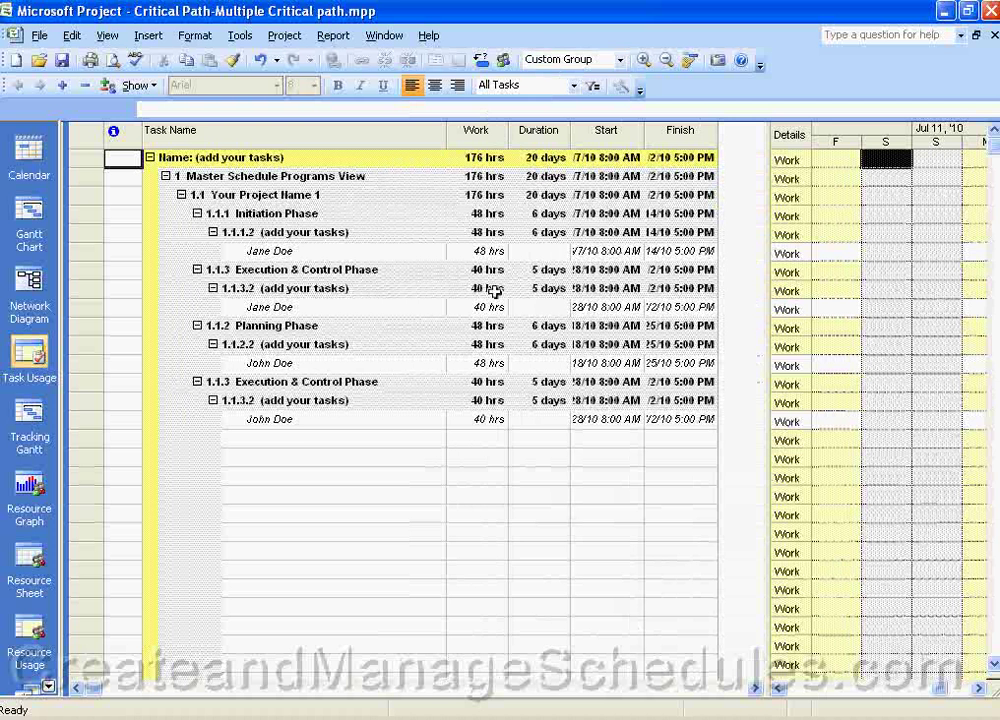
Review the custom group's definition beside the grouped assignments, and close it without changes
{"action": "left_click", "coordinate": [284, 36]}
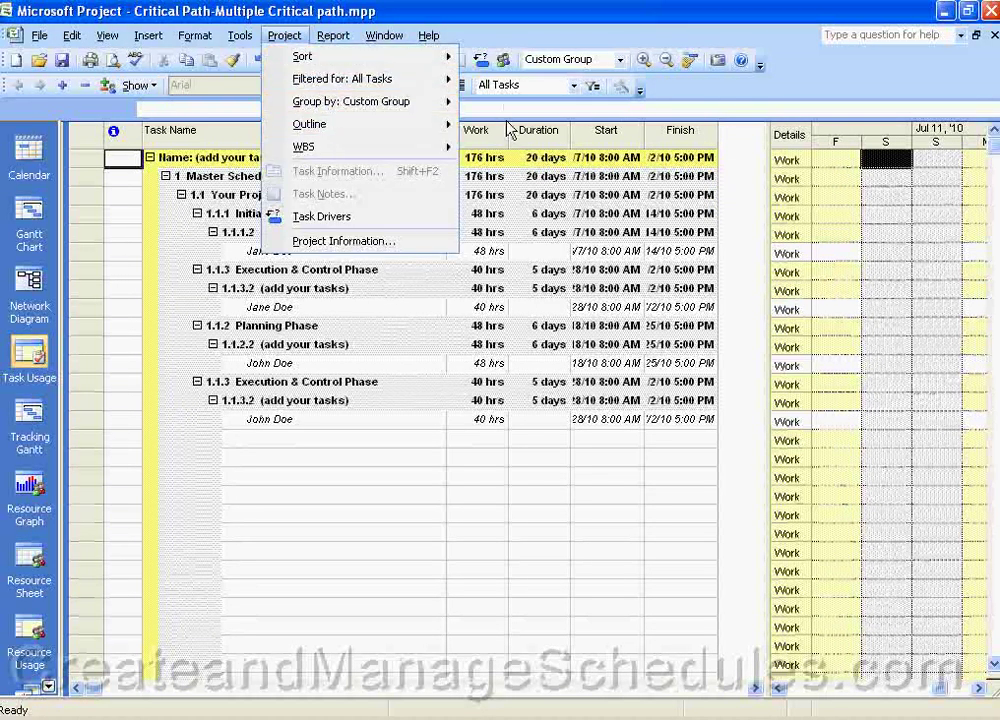
{"action": "mouse_move", "coordinate": [440, 102]}
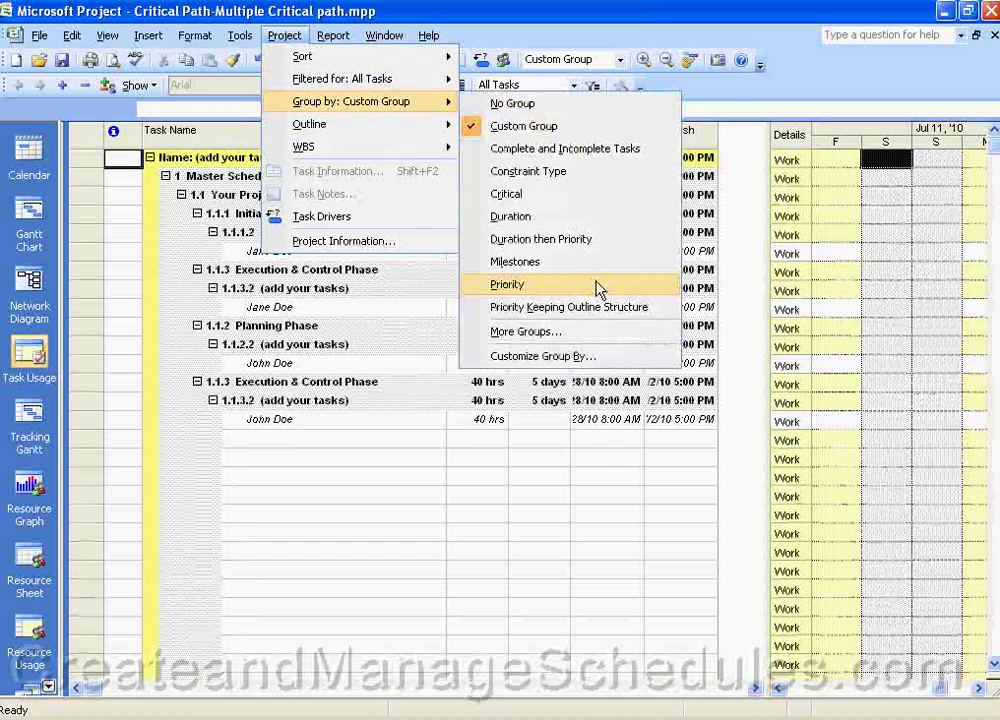
{"action": "left_click", "coordinate": [572, 357]}
{"action": "left_click_drag", "start_coordinate": [480, 186], "coordinate": [635, 339]}
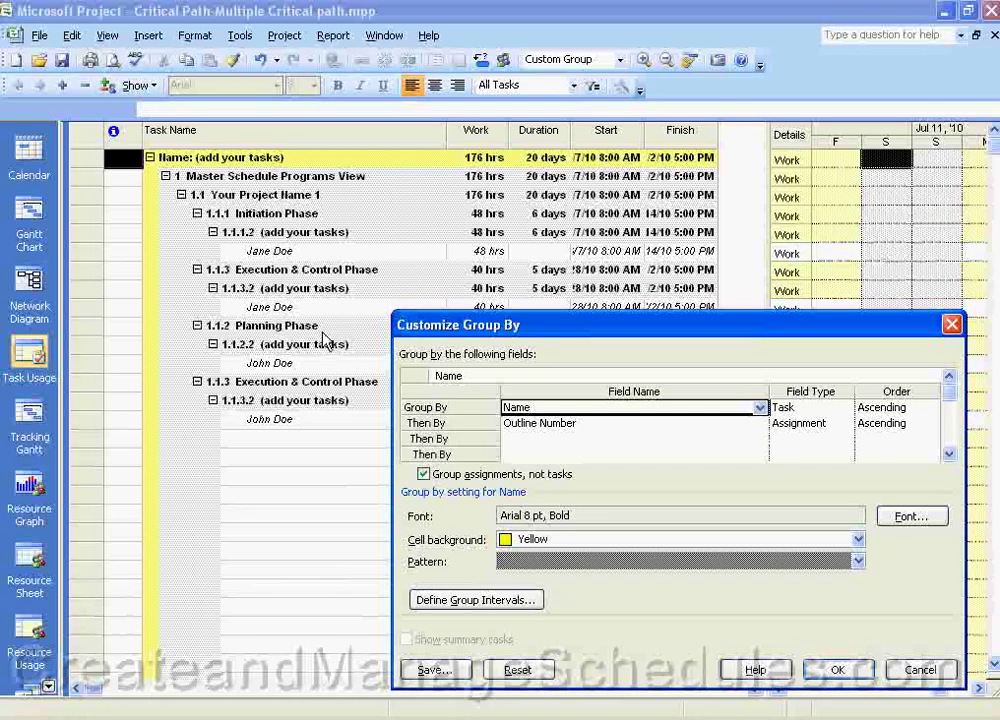
{"action": "left_click", "coordinate": [920, 670]}
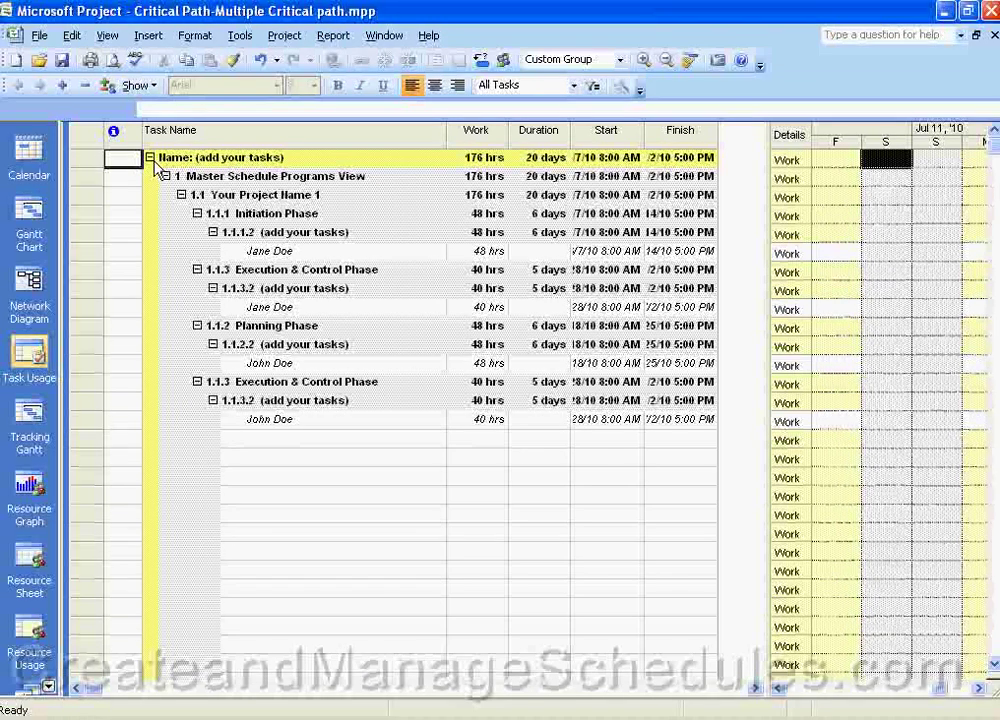
Collapse and re-expand the Name: (add your tasks) group, and return the Task Usage view to No Group
{"action": "left_click", "coordinate": [150, 158]}
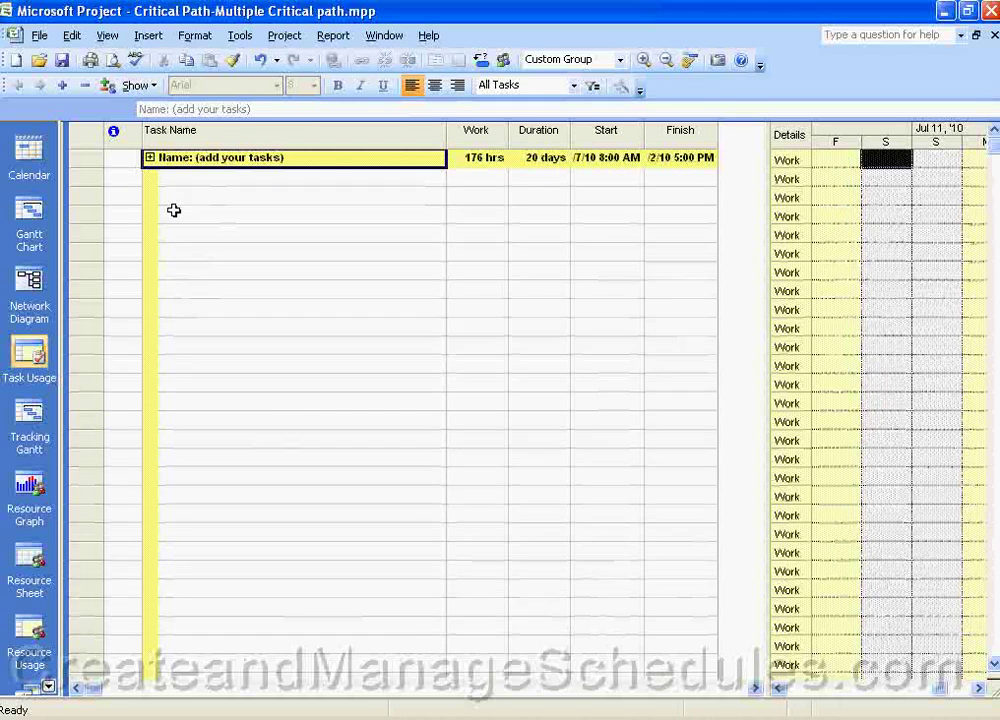
{"action": "left_click", "coordinate": [149, 158]}
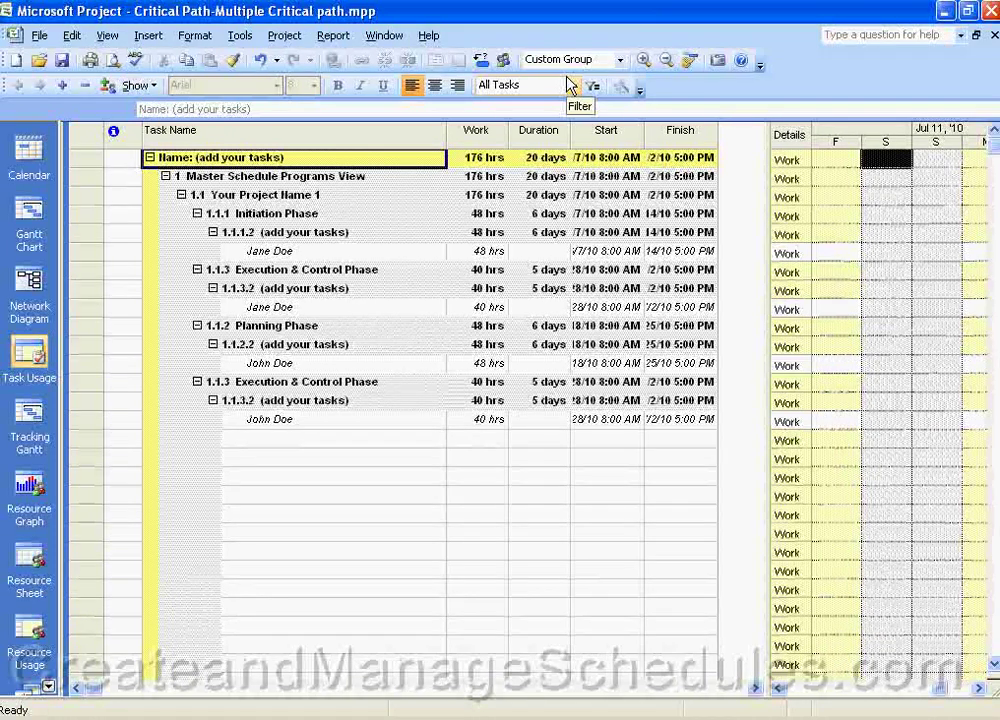
{"action": "left_click", "coordinate": [621, 61]}
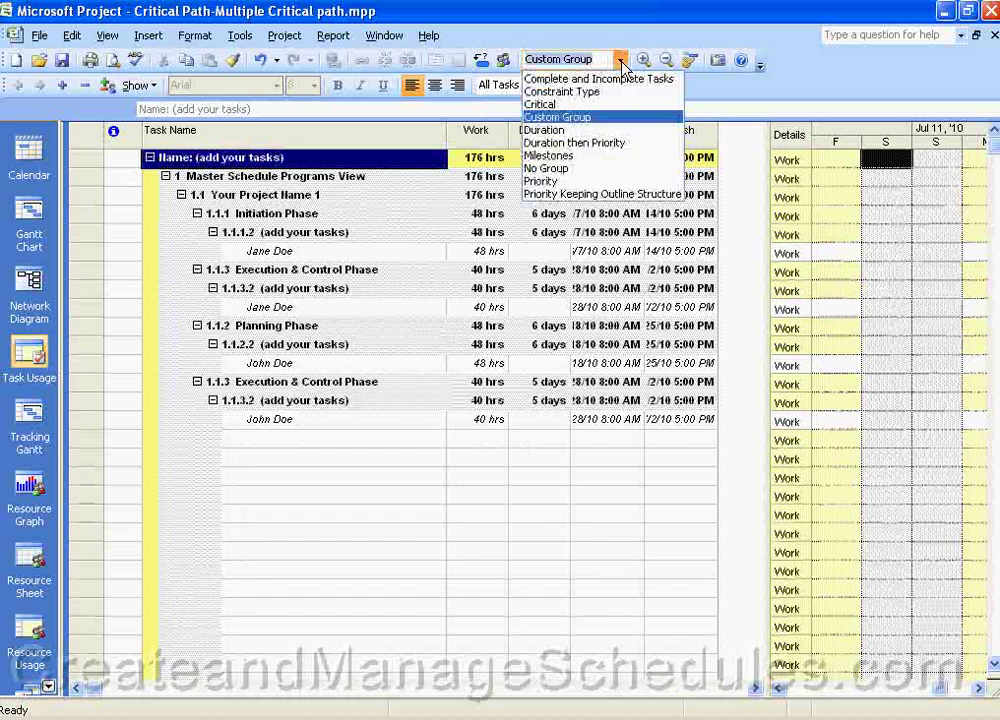
{"action": "left_click", "coordinate": [565, 168]}
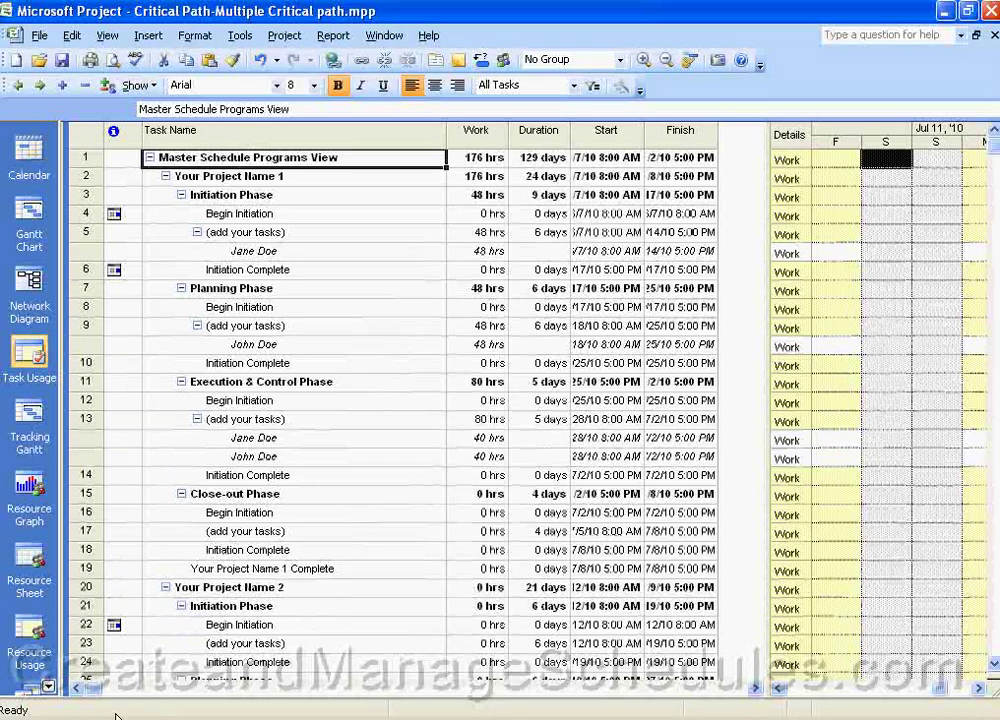
Switch to the Resource Usage view and widen its table area
{"action": "left_click", "coordinate": [29, 628]}
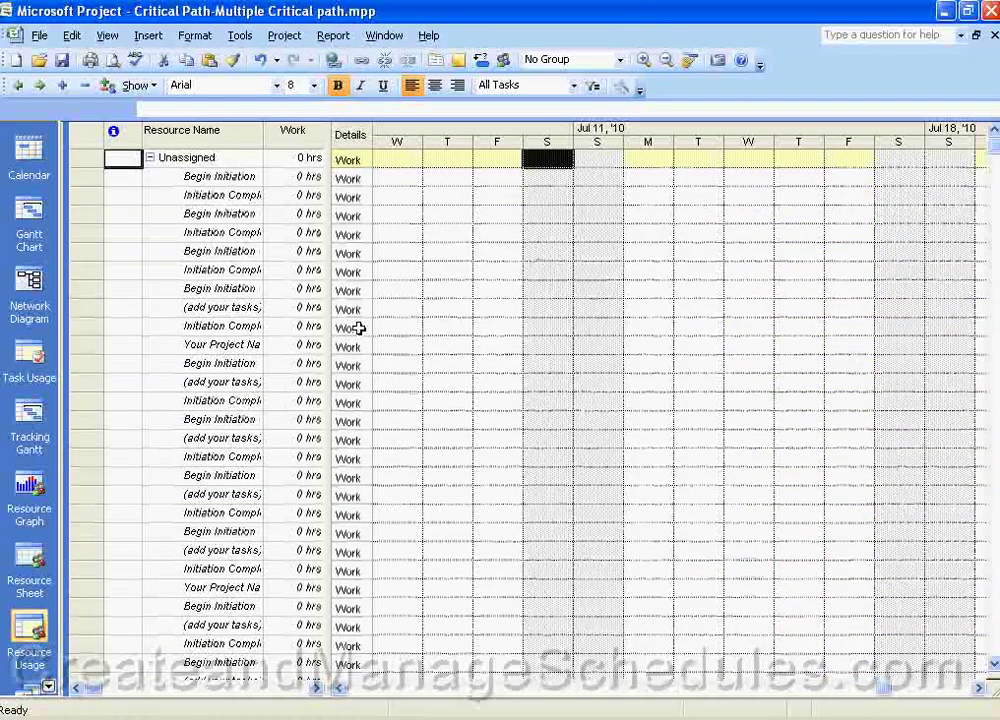
{"action": "left_click_drag", "start_coordinate": [332, 327], "coordinate": [725, 335]}
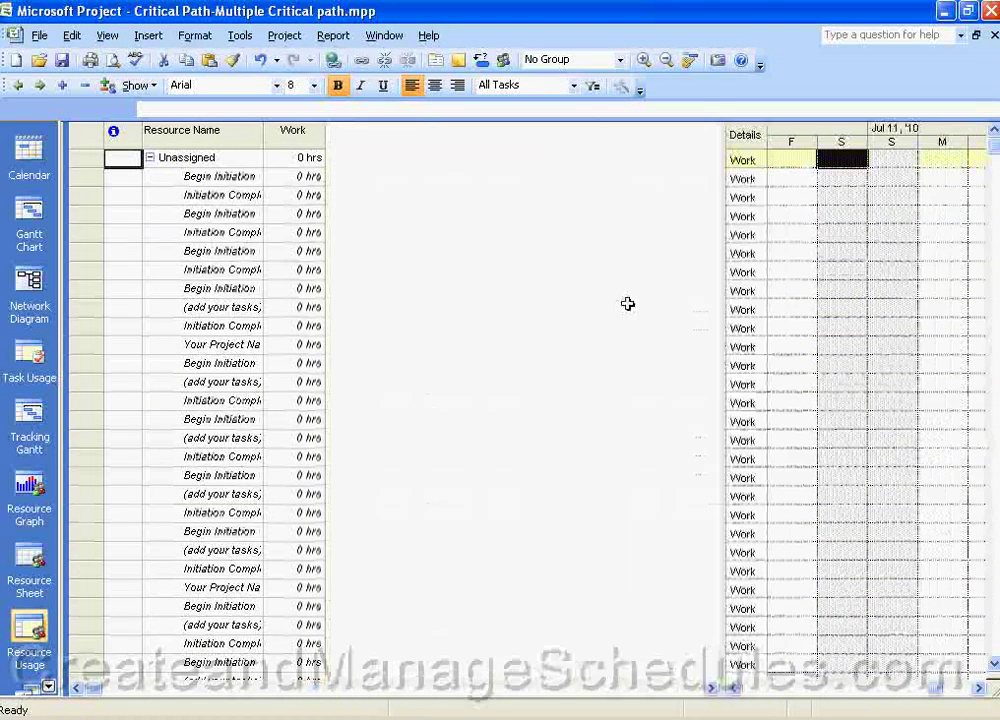
Collapse the Unassigned resource's assignments and widen the Resource Name column
{"action": "left_click", "coordinate": [152, 162]}
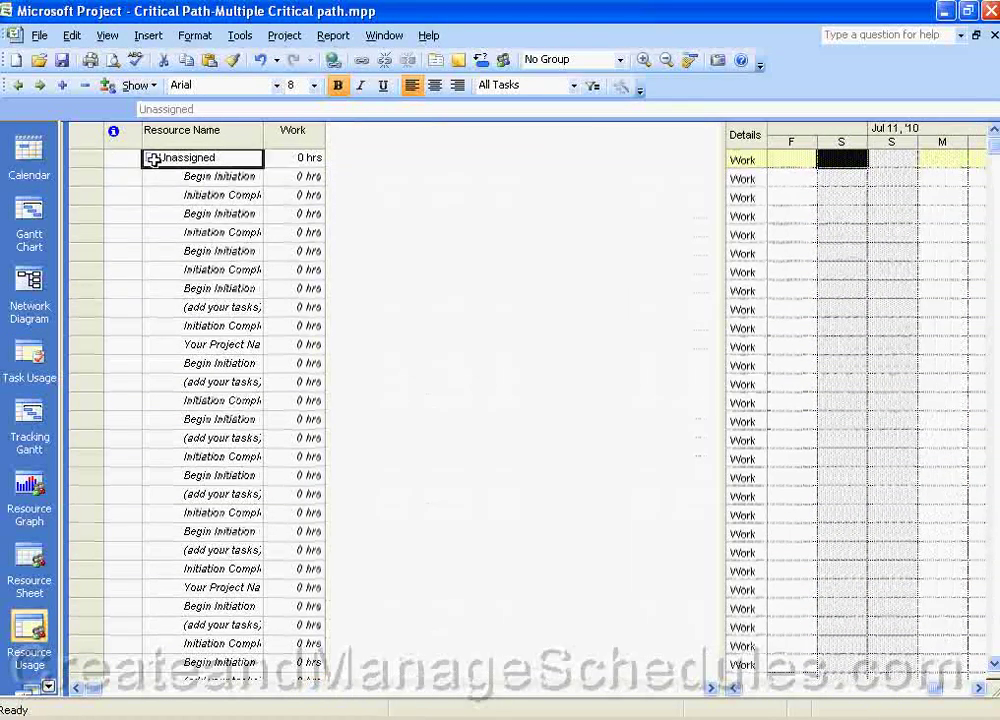
{"action": "left_click", "coordinate": [151, 160]}
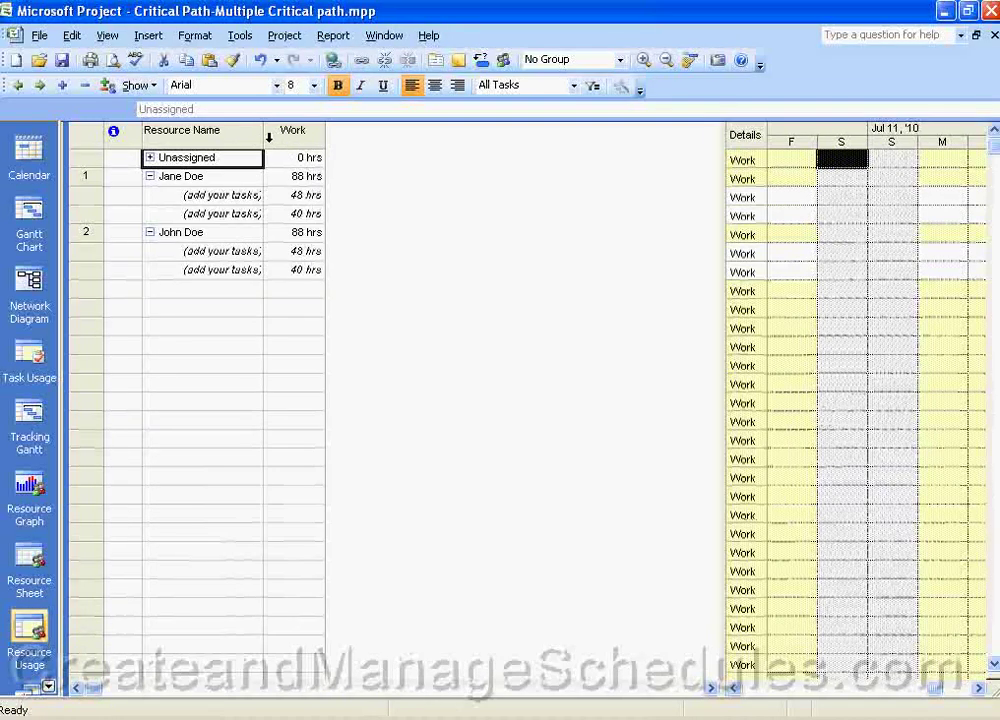
{"action": "left_click_drag", "start_coordinate": [263, 139], "coordinate": [358, 140]}
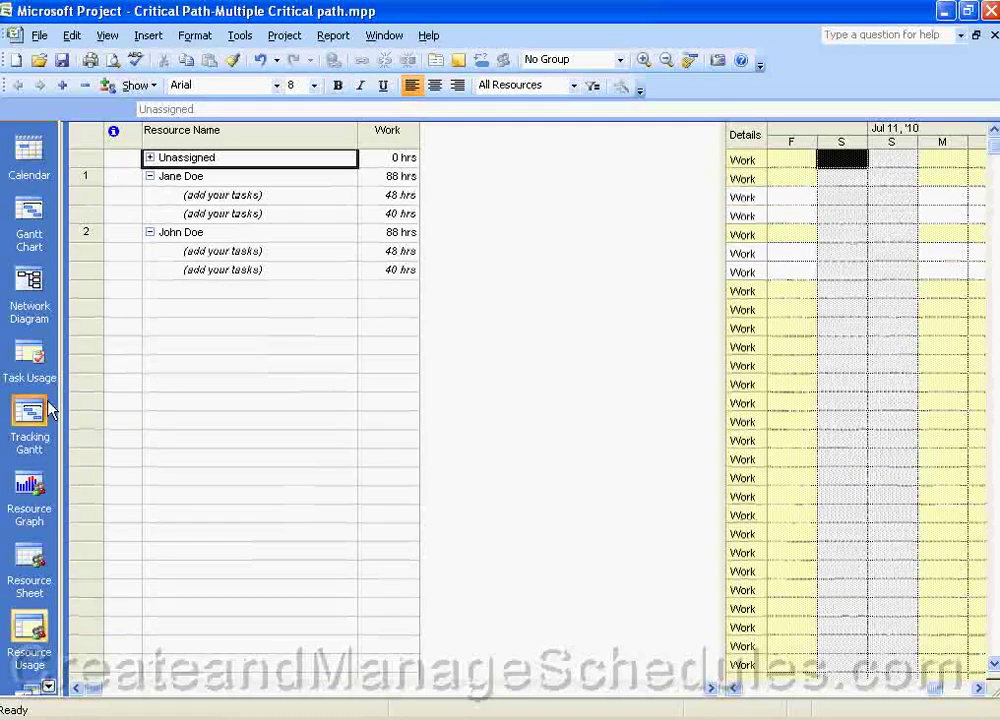
{"action": "left_click", "coordinate": [30, 355]}
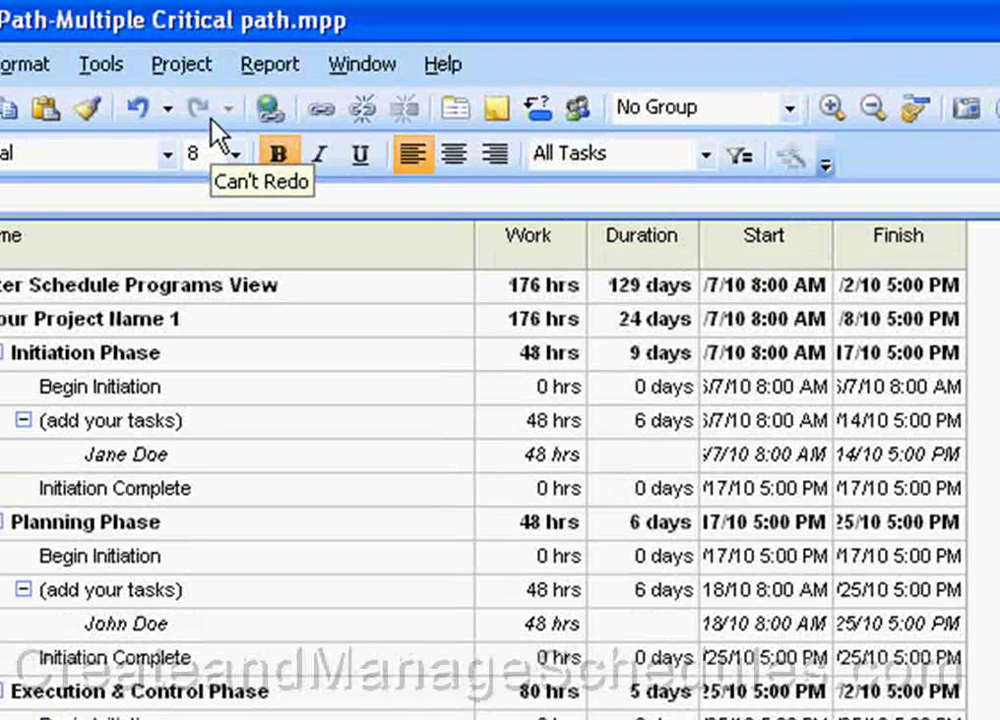
{"action": "left_click", "coordinate": [176, 62]}
{"action": "mouse_move", "coordinate": [257, 190]}
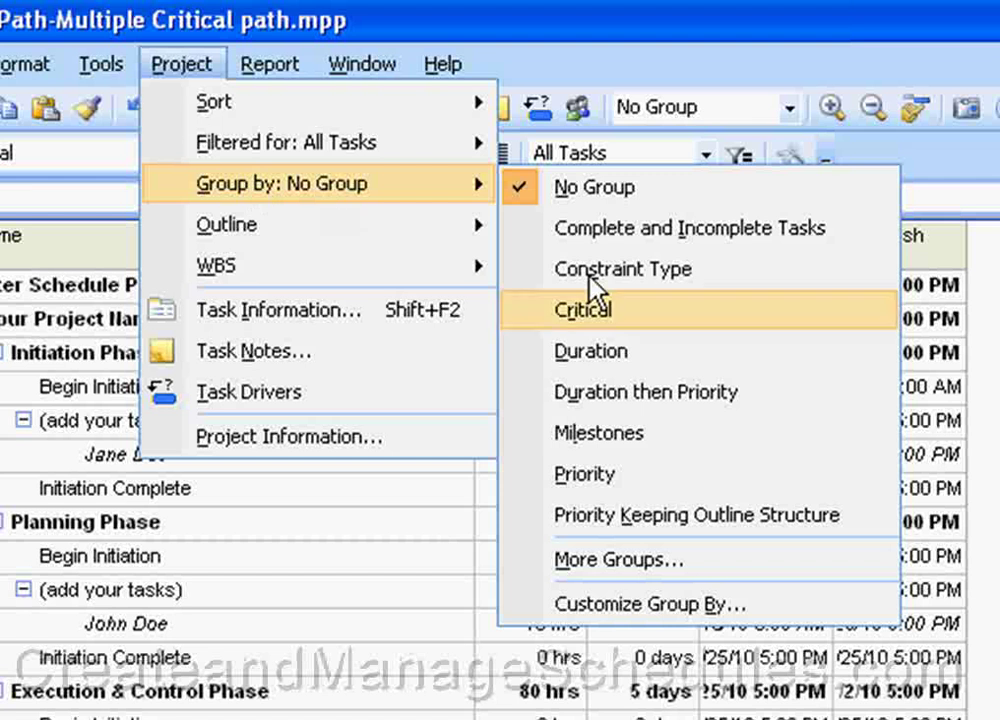
{"action": "left_click", "coordinate": [632, 561]}
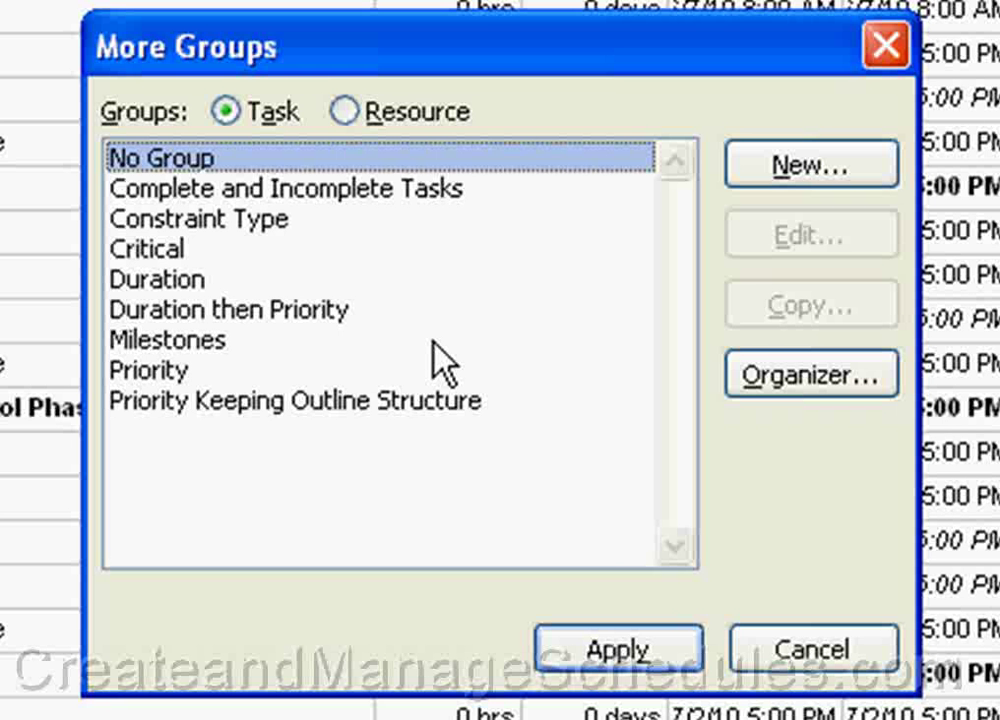
{"action": "left_click", "coordinate": [155, 249]}
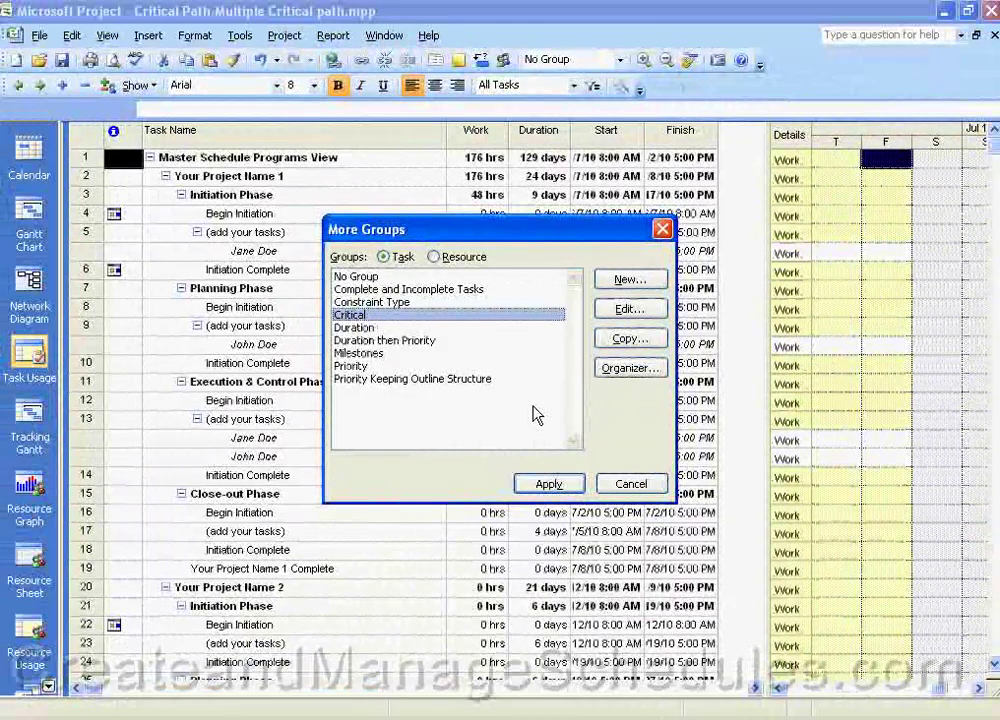
{"action": "left_click", "coordinate": [631, 484]}
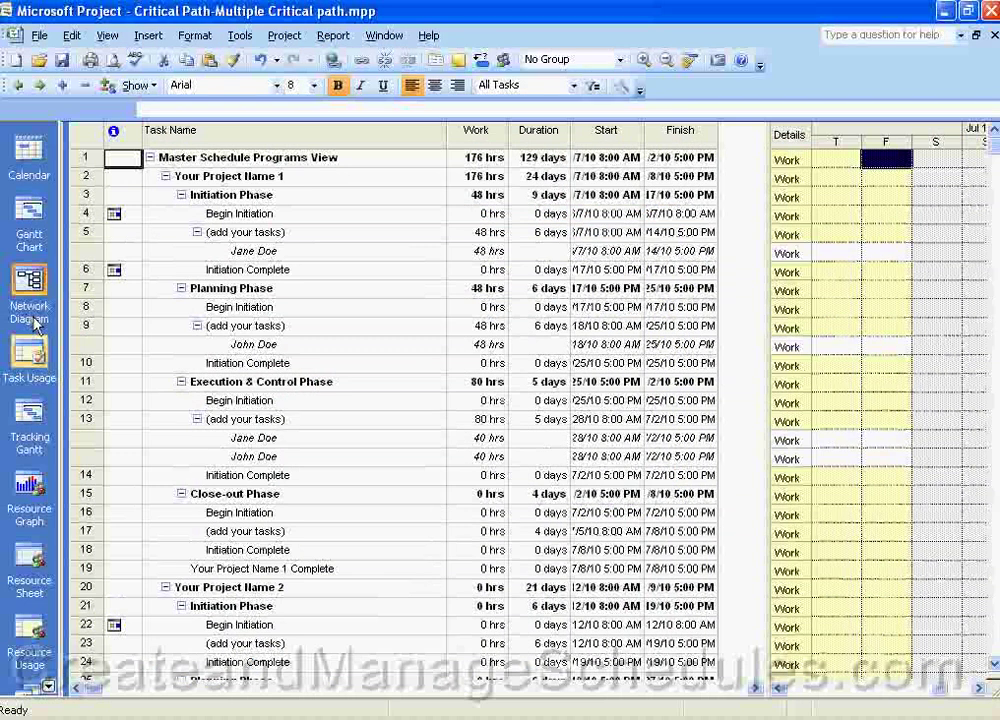
In the Gantt Chart view, set Begin Initiation (task 4) to 100% complete and fill that value down through task 18
{"action": "left_click", "coordinate": [28, 215]}
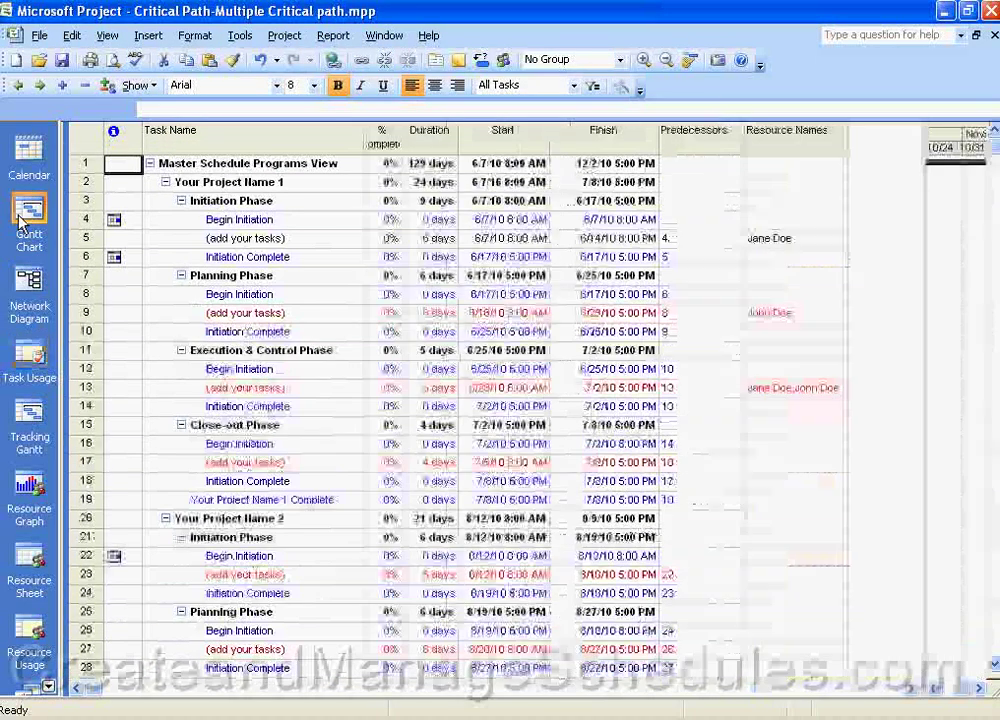
{"action": "left_click", "coordinate": [390, 222]}
{"action": "type", "text": "100"}
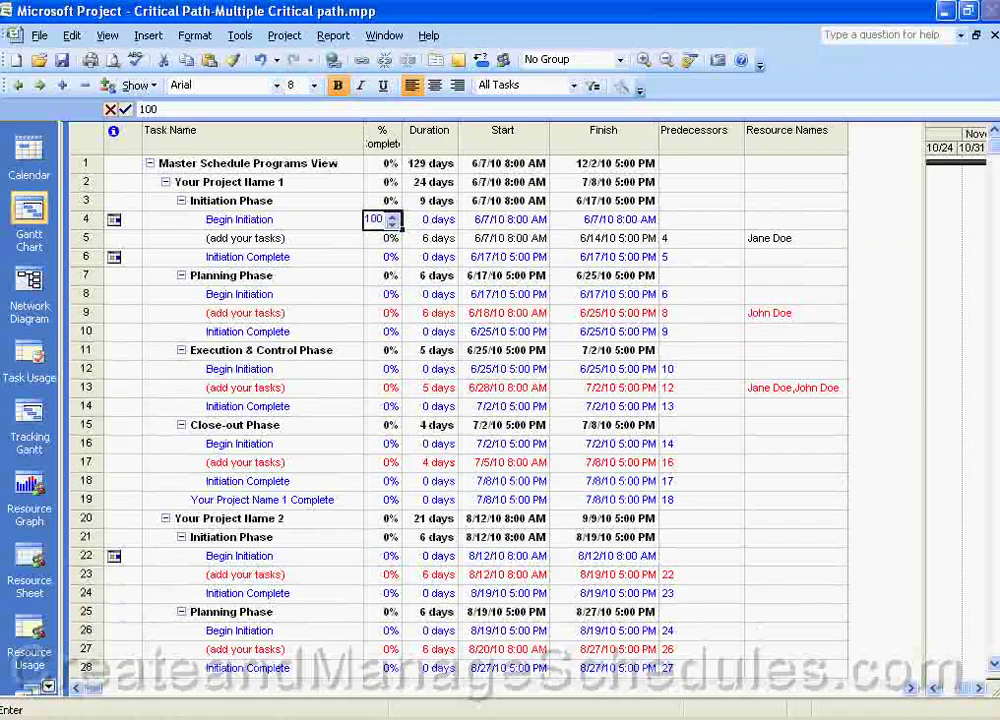
{"action": "key", "text": "Return"}
{"action": "left_click", "coordinate": [388, 220]}
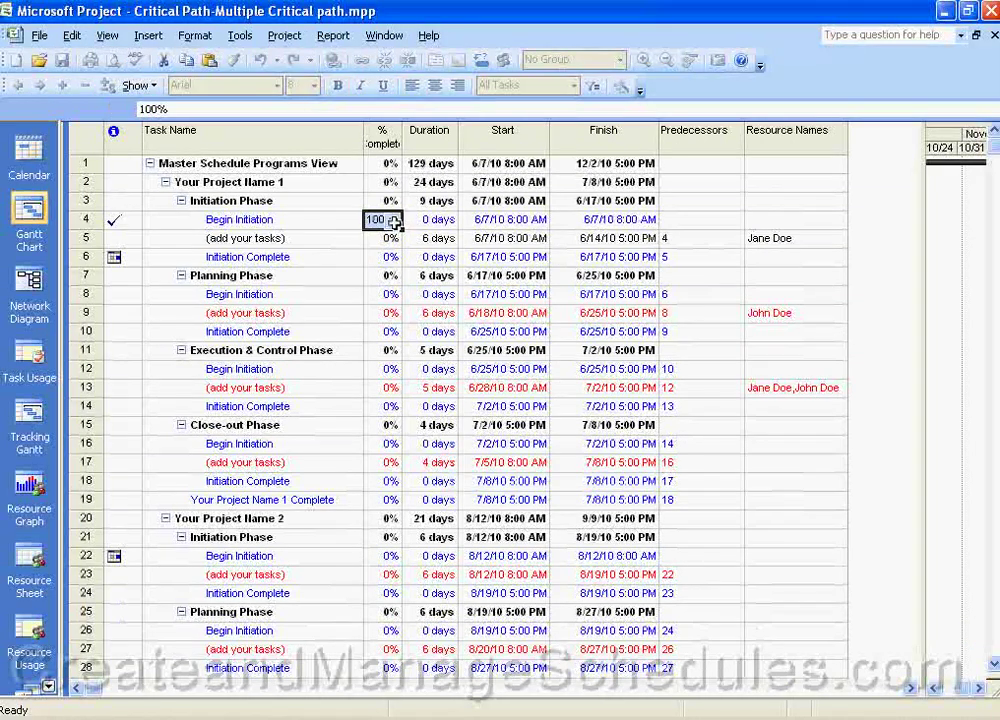
{"action": "left_click_drag", "start_coordinate": [400, 233], "coordinate": [398, 484]}
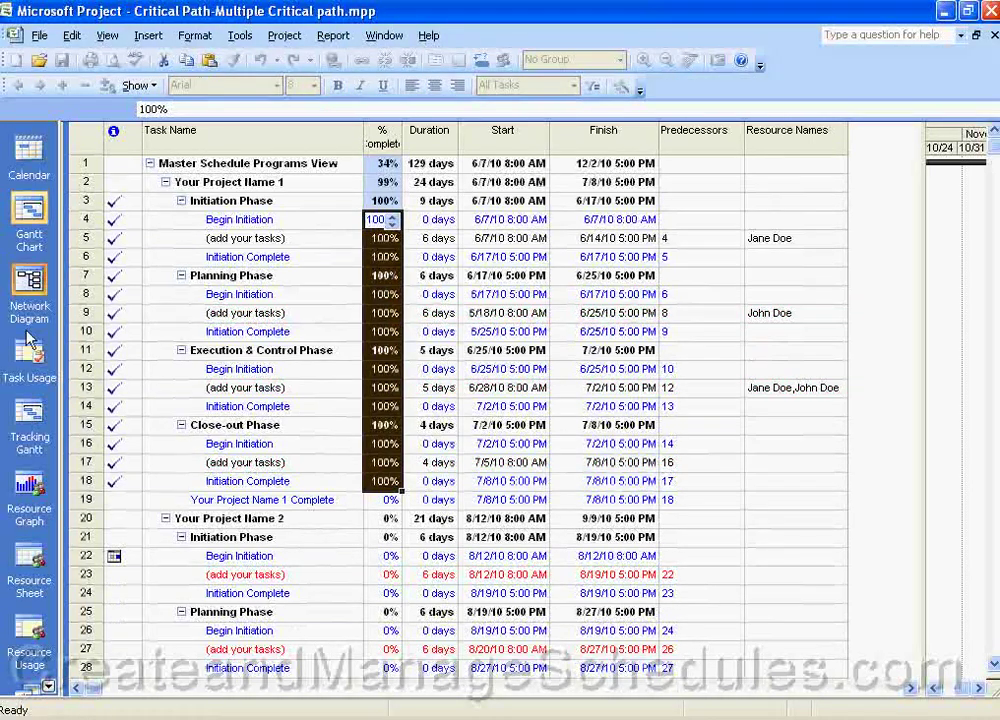
In the Task Usage view, create a copy of the Complete and Incomplete Tasks group
{"action": "left_click", "coordinate": [30, 355]}
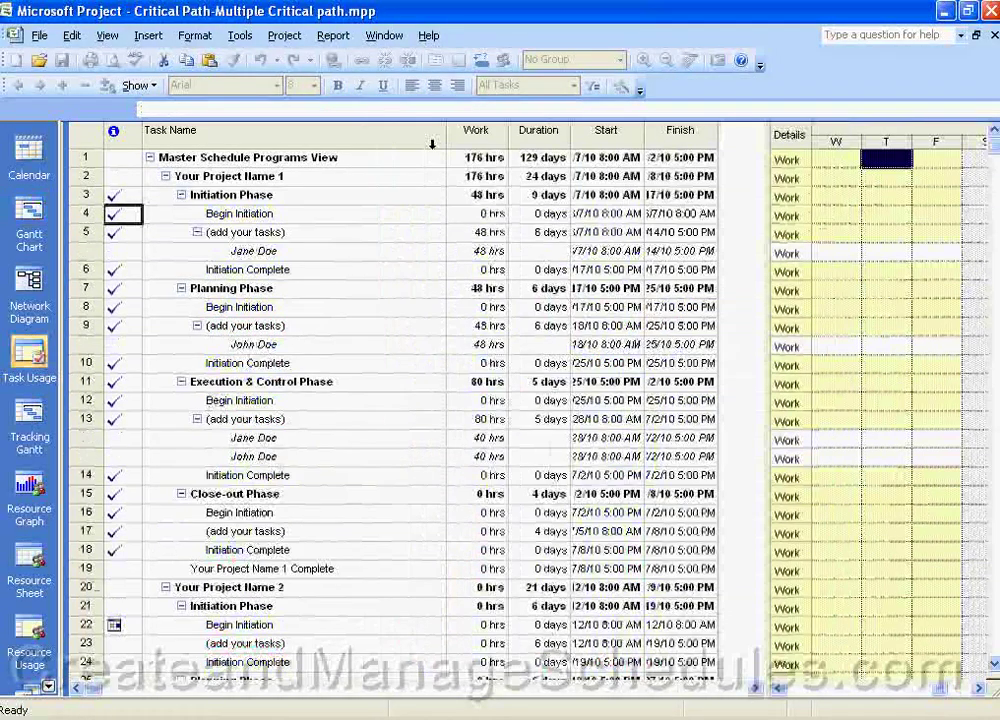
{"action": "left_click", "coordinate": [284, 36]}
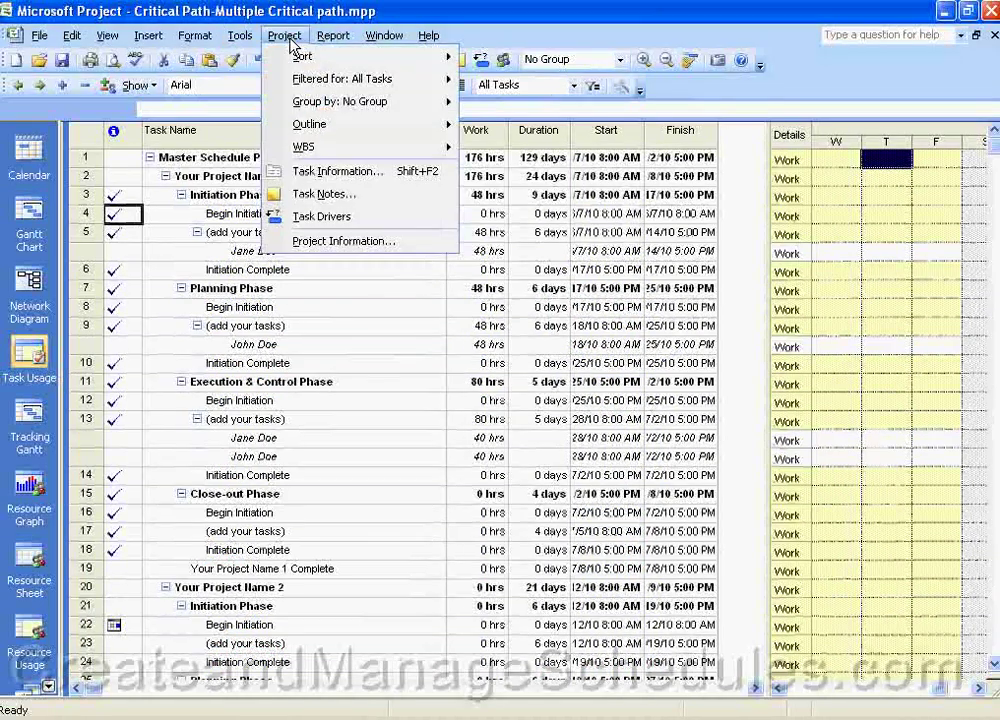
{"action": "mouse_move", "coordinate": [318, 106]}
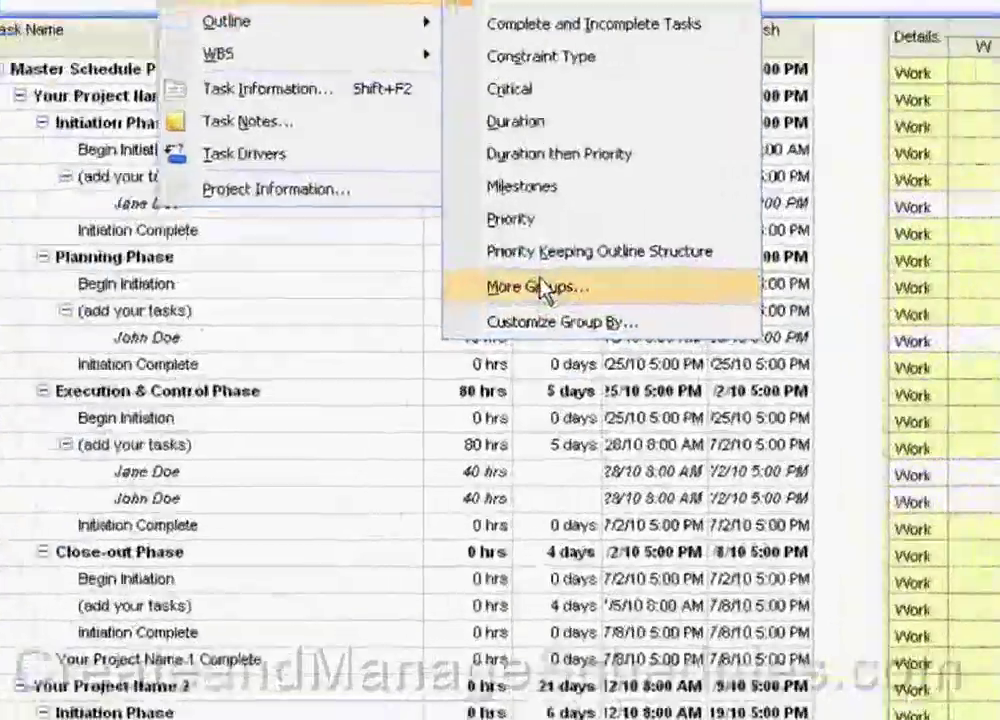
{"action": "left_click", "coordinate": [525, 309]}
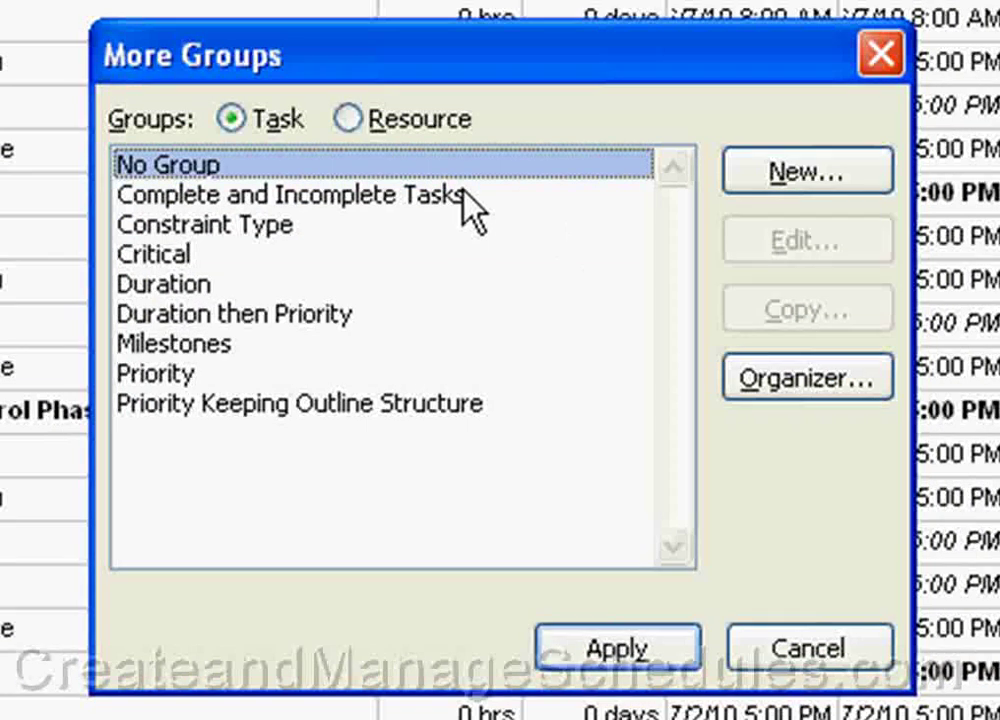
{"action": "left_click", "coordinate": [400, 195]}
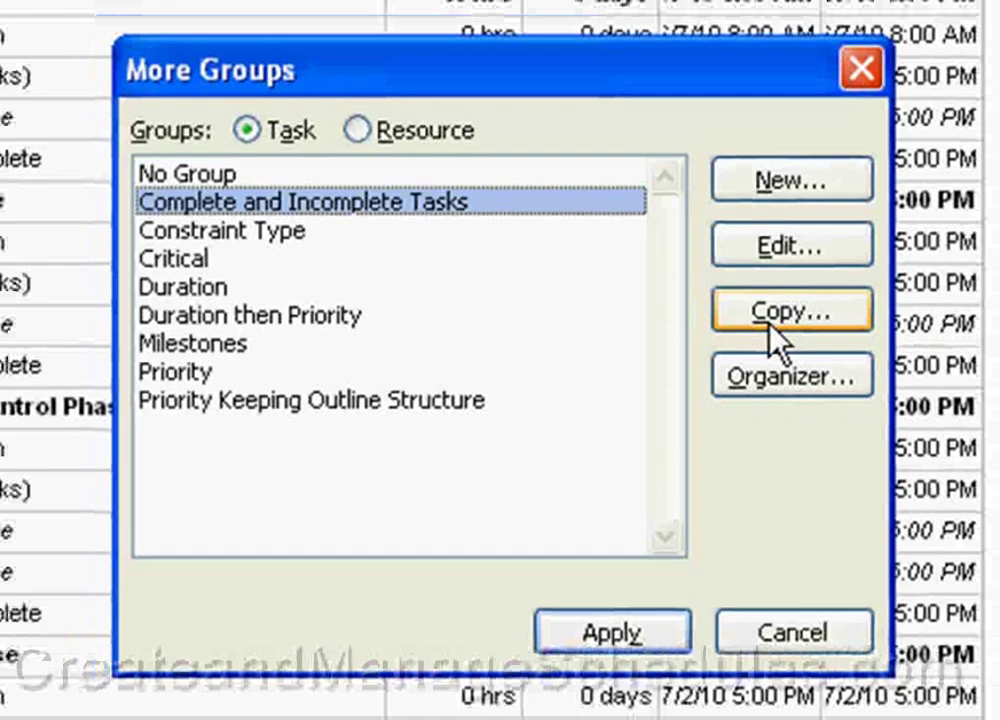
{"action": "left_click", "coordinate": [787, 320]}
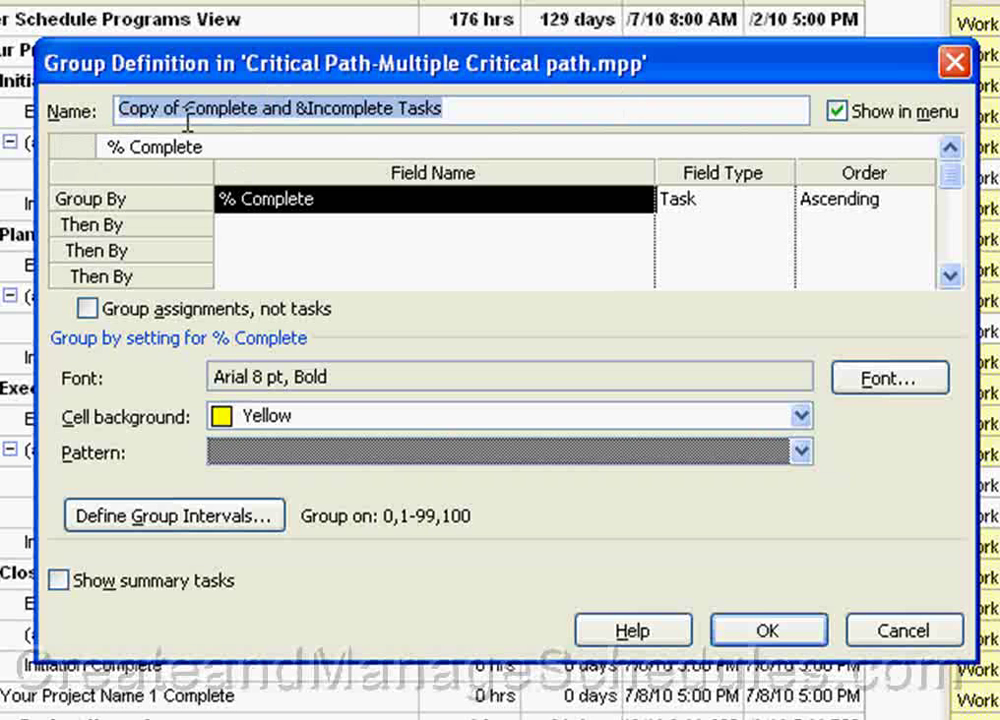
Name the copied group "&Test my group" and keep it shown in the menu
{"action": "left_click_drag", "start_coordinate": [185, 107], "coordinate": [117, 107]}
{"action": "type", "text": "T"}
{"action": "type", "text": "est "}
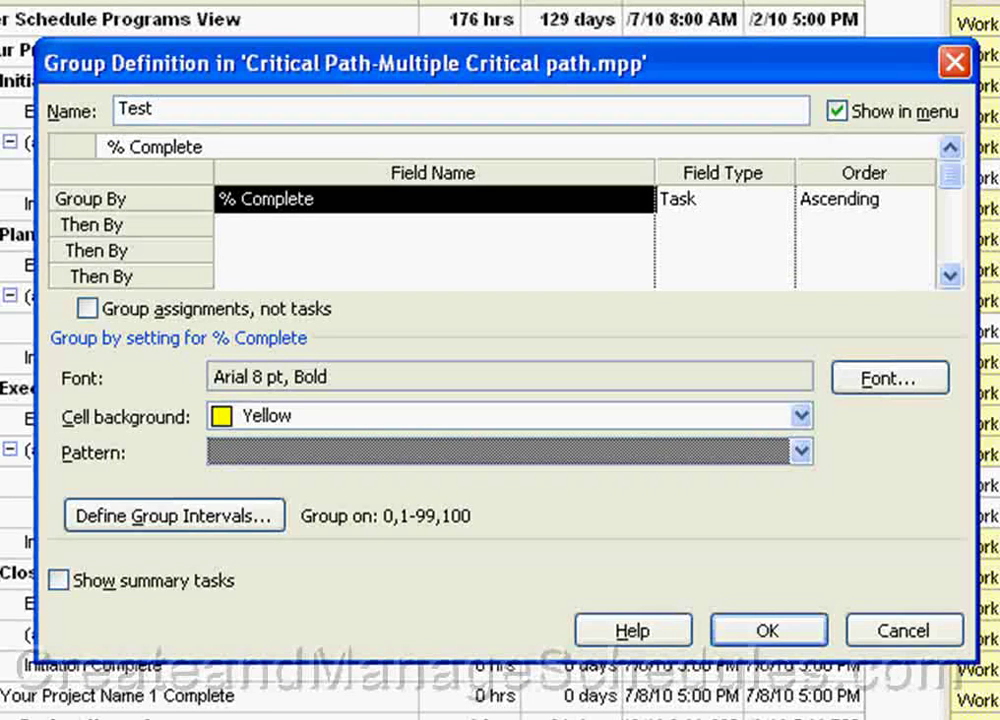
{"action": "type", "text": "my group"}
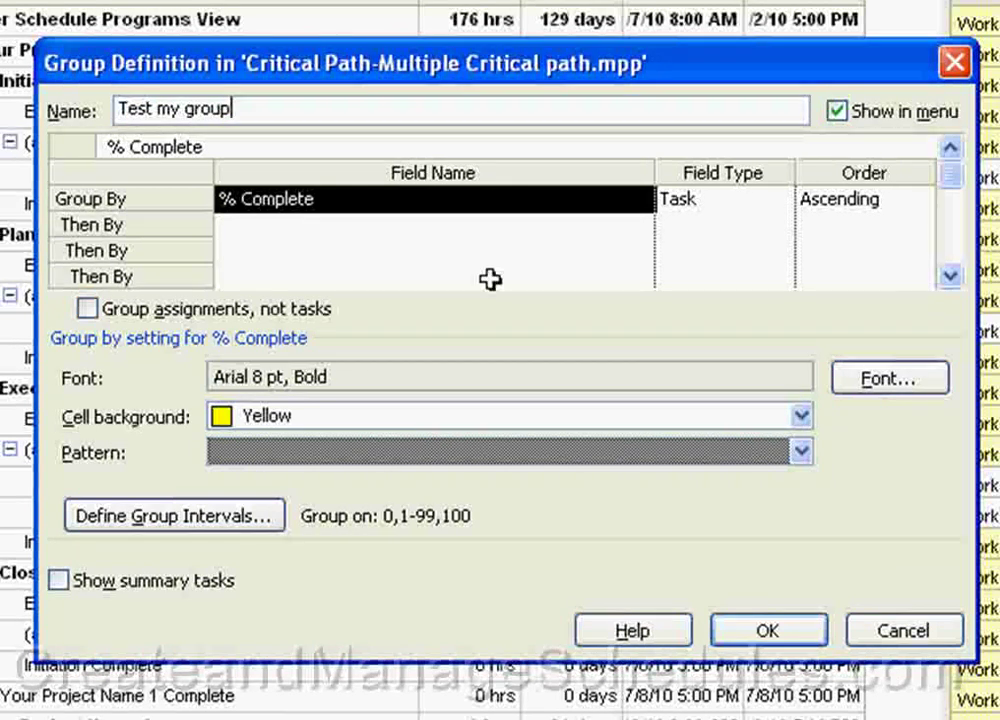
{"action": "left_click", "coordinate": [838, 111]}
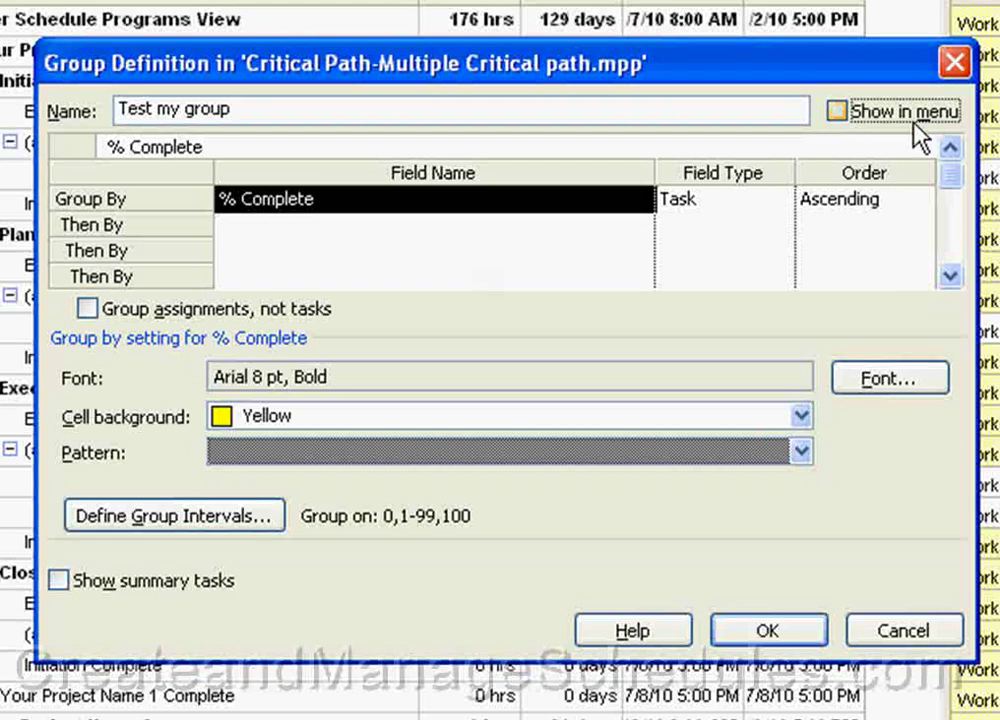
{"action": "left_click", "coordinate": [838, 113]}
{"action": "left_click", "coordinate": [120, 109]}
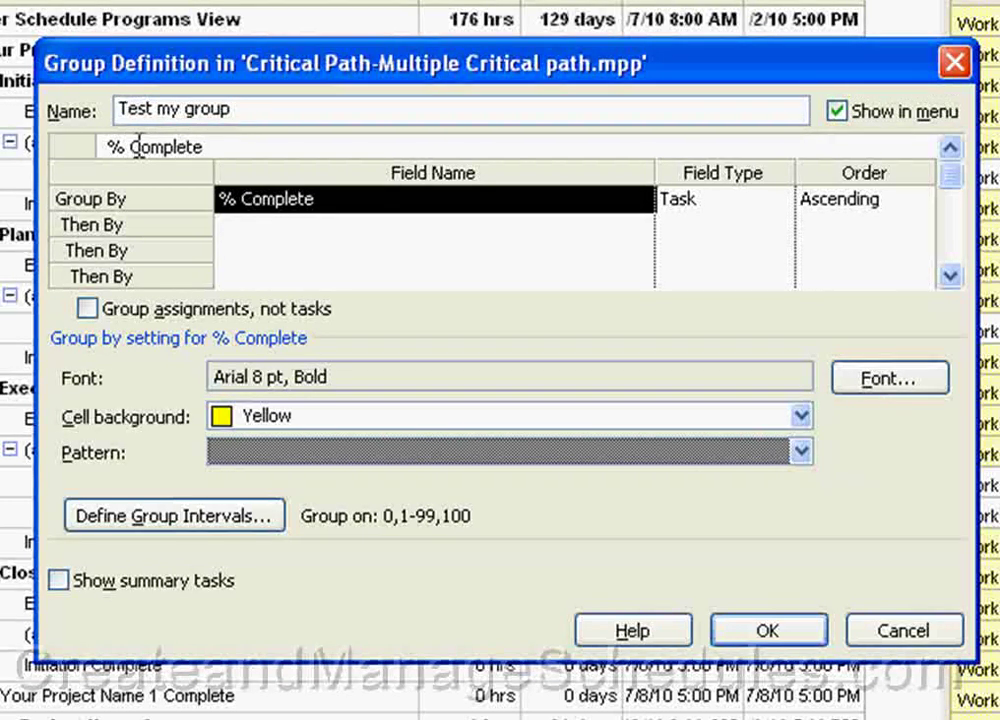
{"action": "type", "text": "&"}
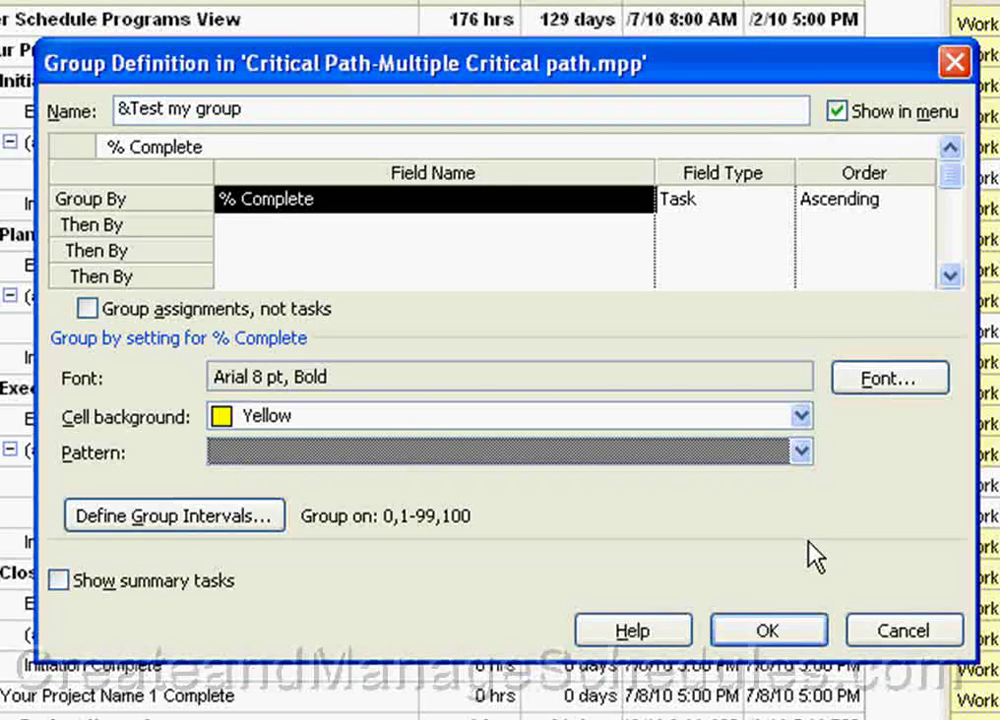
Browse the fields available for the first Group By level, leaving % Complete selected
{"action": "left_click", "coordinate": [428, 199]}
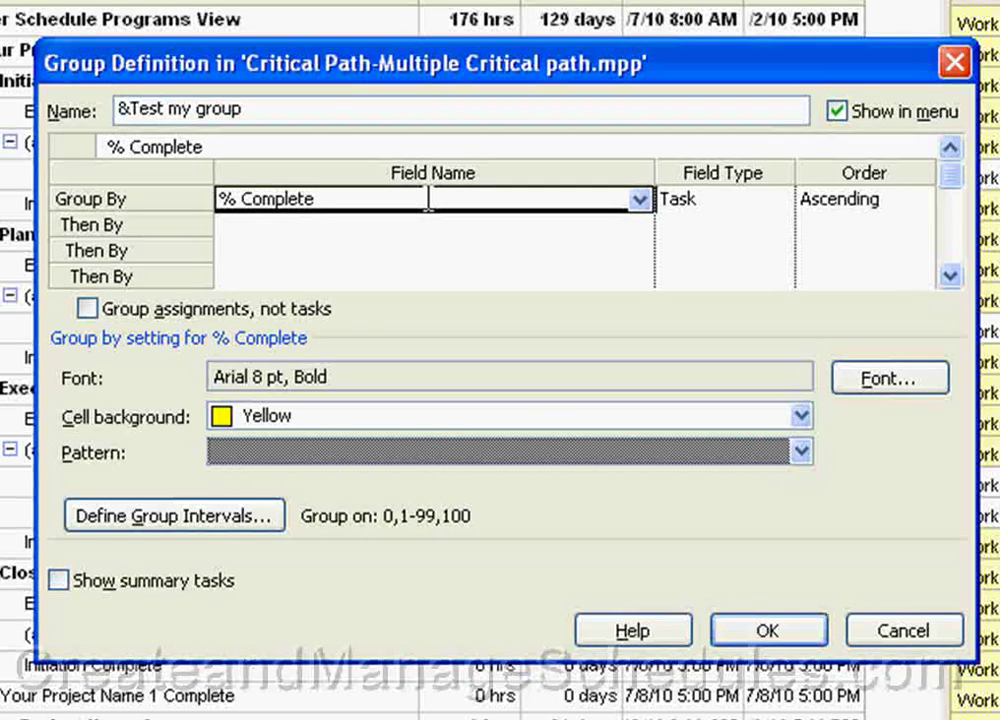
{"action": "left_click", "coordinate": [640, 201]}
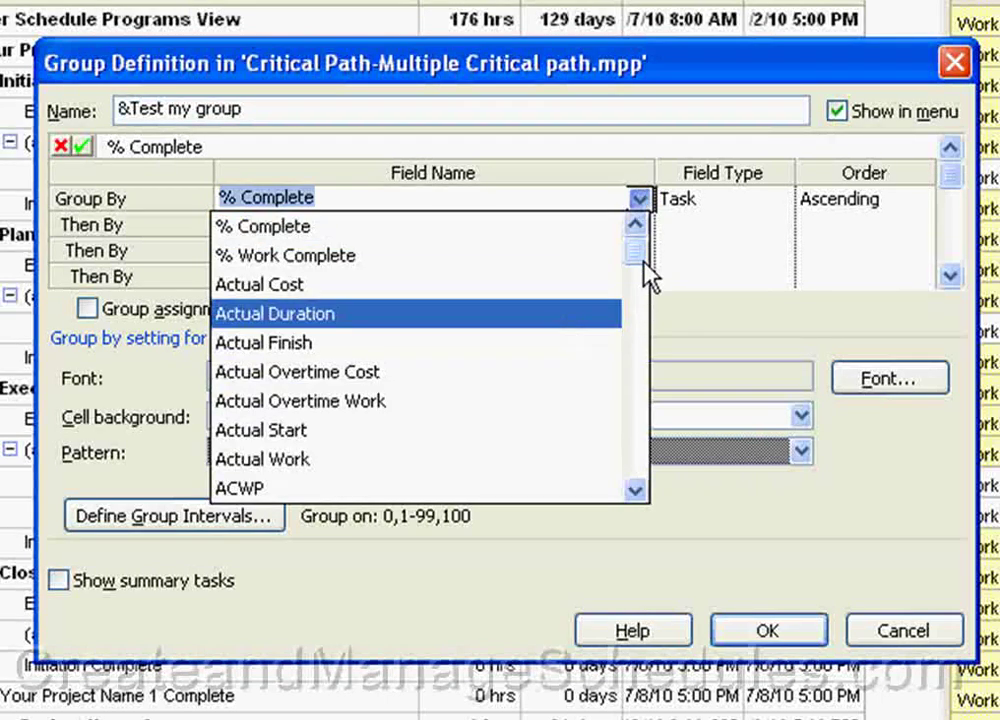
{"action": "left_click_drag", "start_coordinate": [645, 257], "coordinate": [630, 477]}
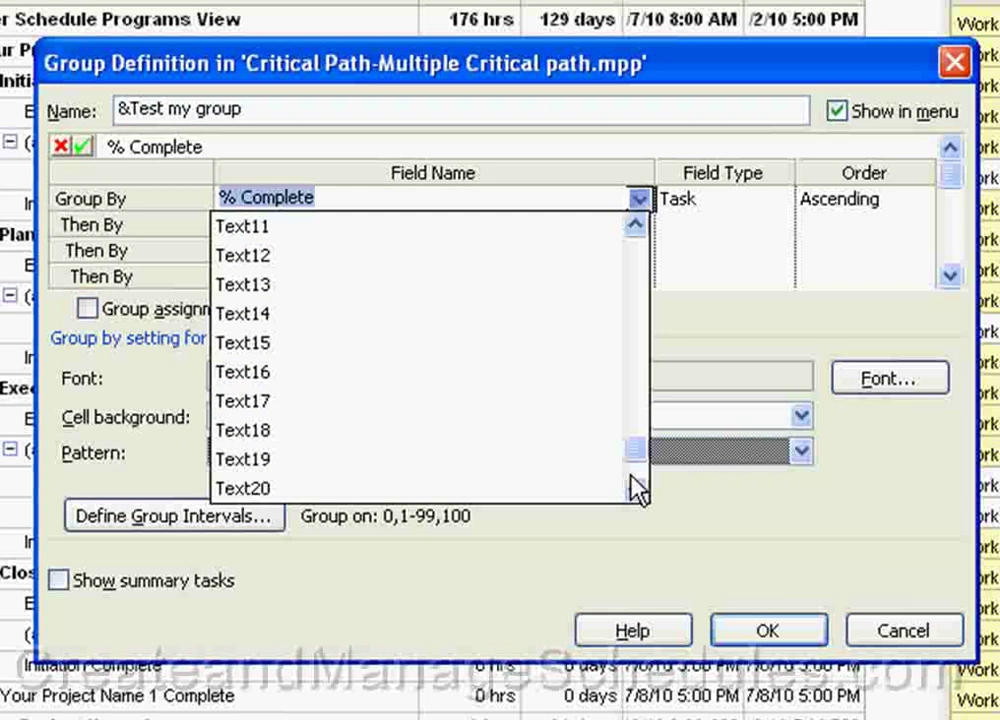
{"action": "left_click", "coordinate": [641, 466]}
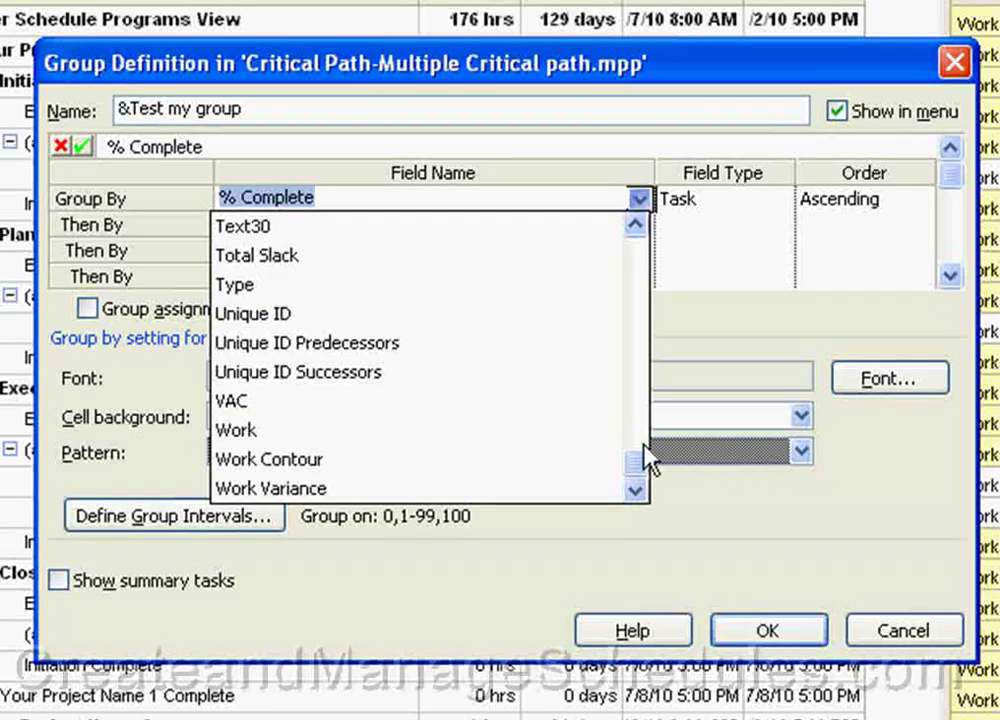
{"action": "left_click", "coordinate": [635, 228]}
{"action": "scroll", "coordinate": [632, 256], "scroll_direction": "up", "scroll_amount": 9}
{"action": "left_click", "coordinate": [558, 200]}
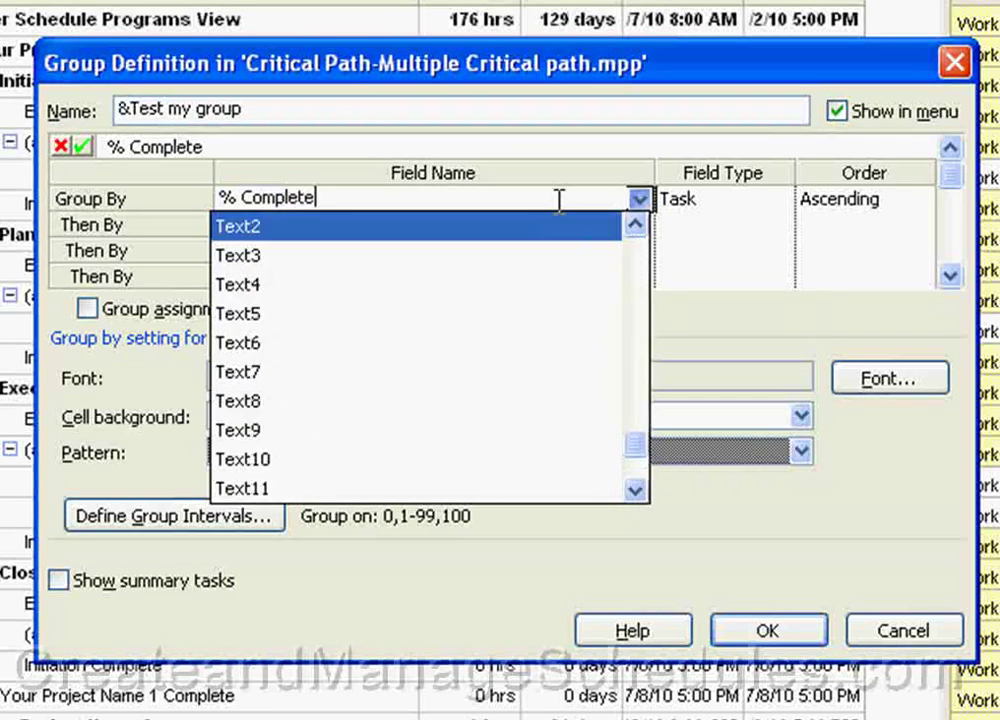
Check the field type of the % Complete grouping and choose Ascending as its order
{"action": "left_click", "coordinate": [707, 200]}
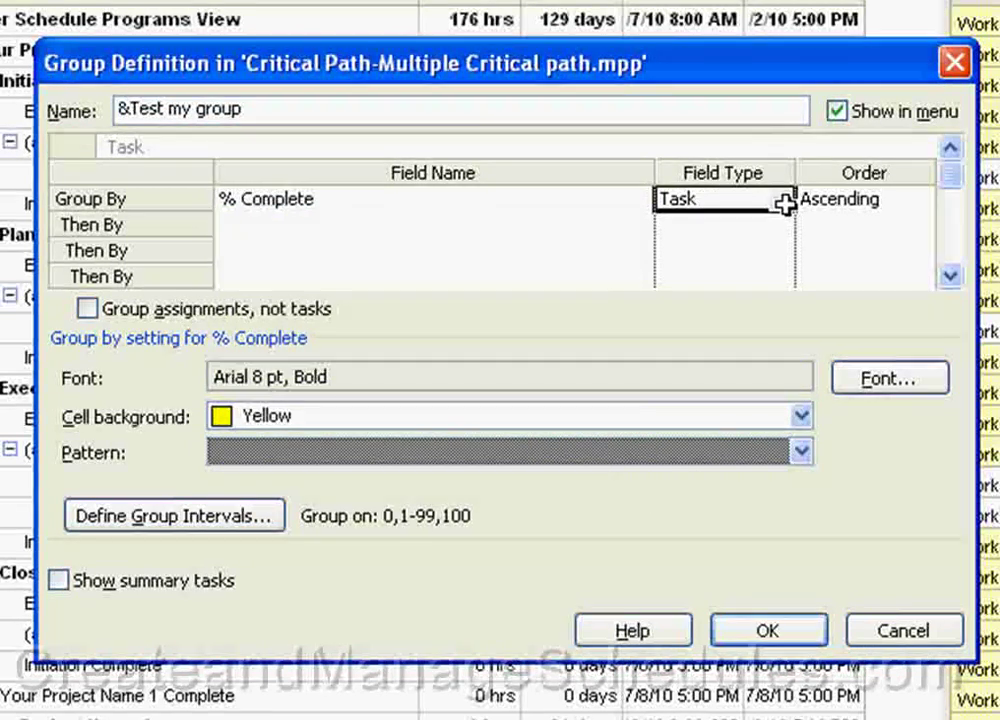
{"action": "left_click", "coordinate": [864, 204]}
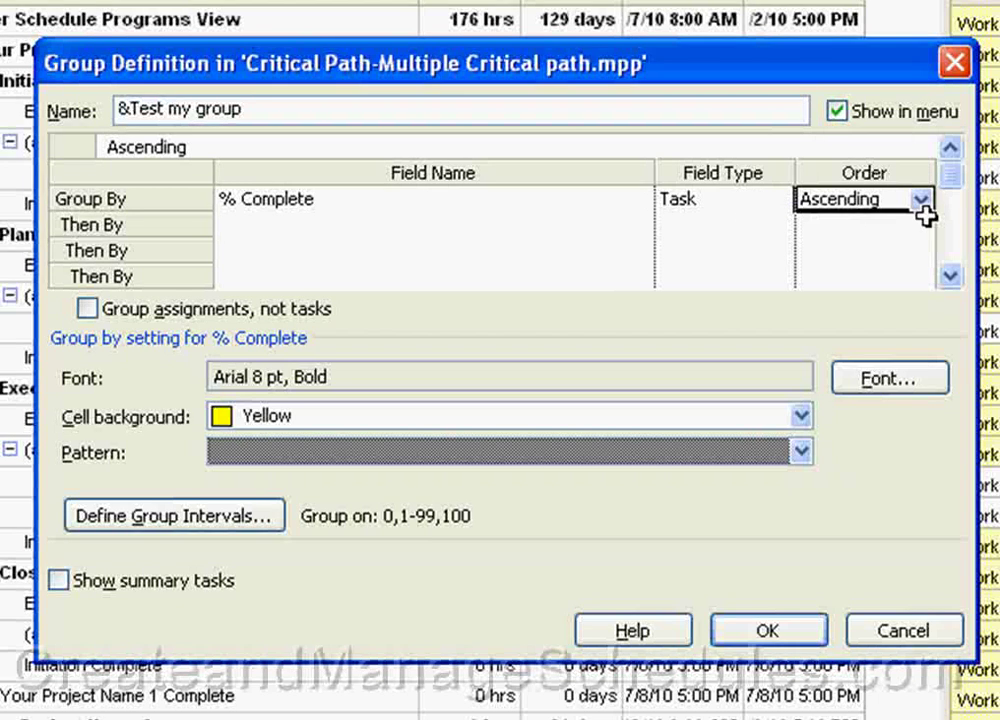
{"action": "left_click", "coordinate": [921, 203]}
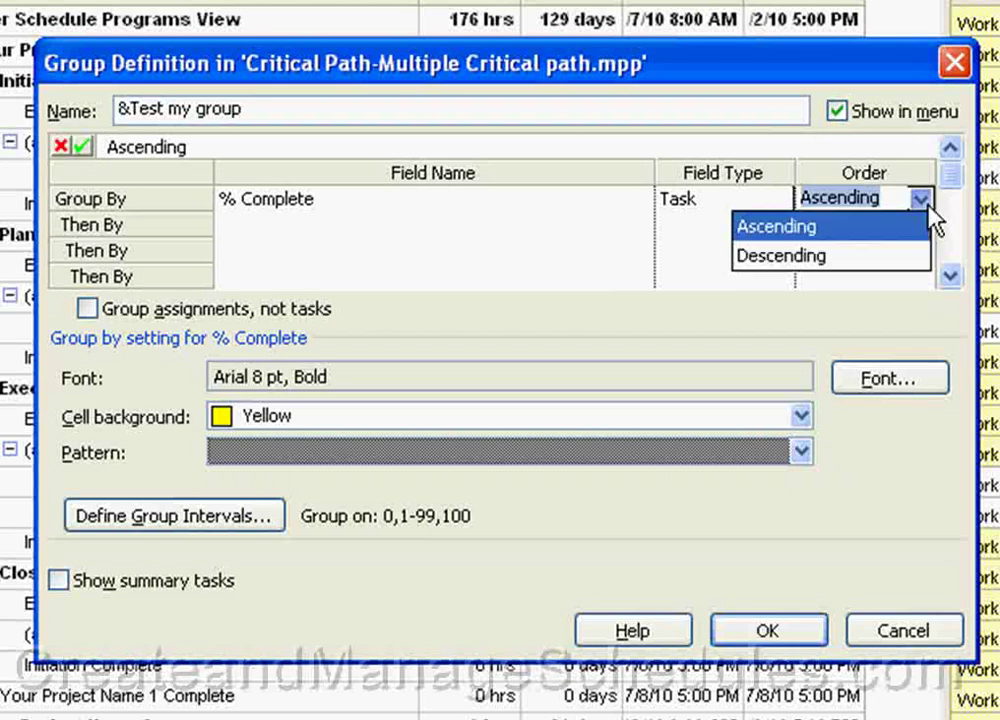
{"action": "left_click", "coordinate": [851, 228]}
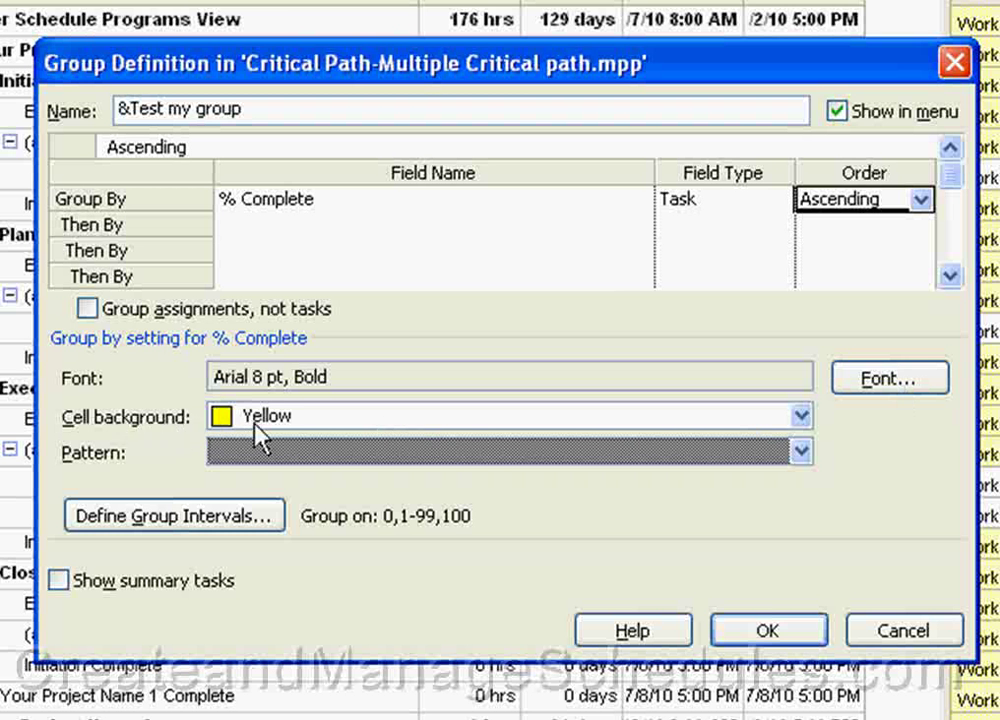
Set the group's cell background to Fuchsia, keep its pattern, and enable showing summary tasks
{"action": "left_click", "coordinate": [802, 418]}
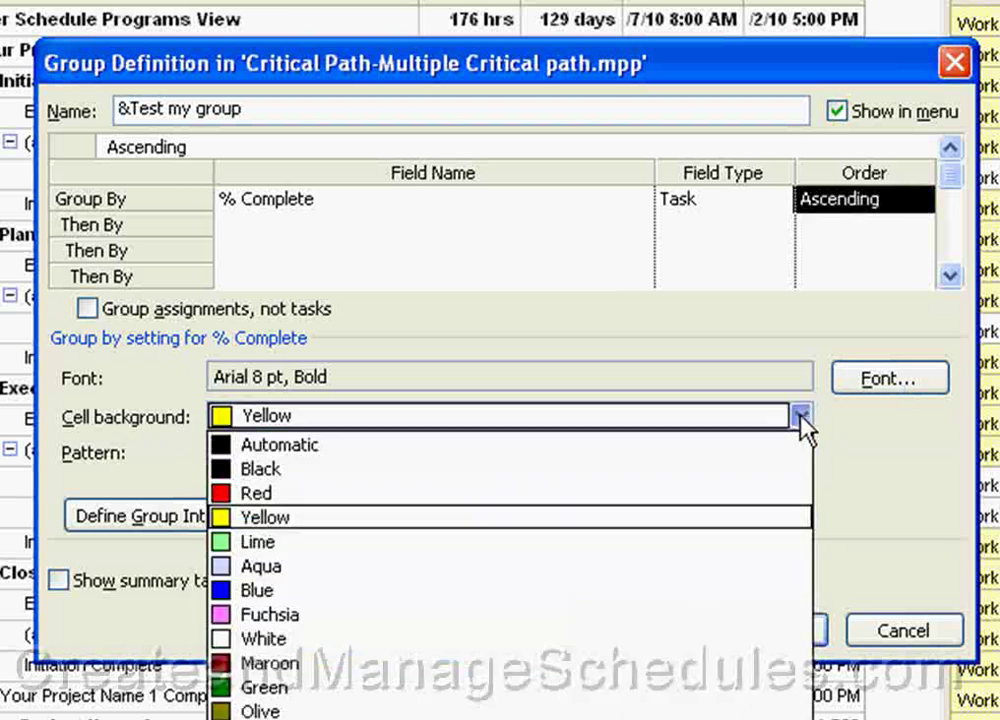
{"action": "left_click", "coordinate": [447, 617]}
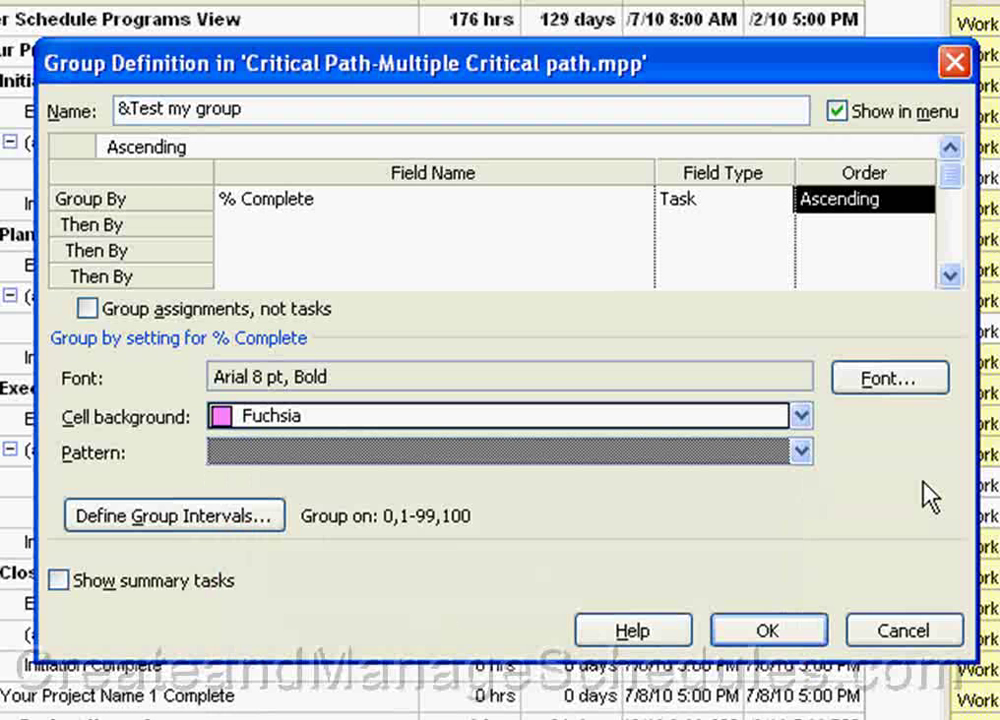
{"action": "left_click", "coordinate": [798, 458]}
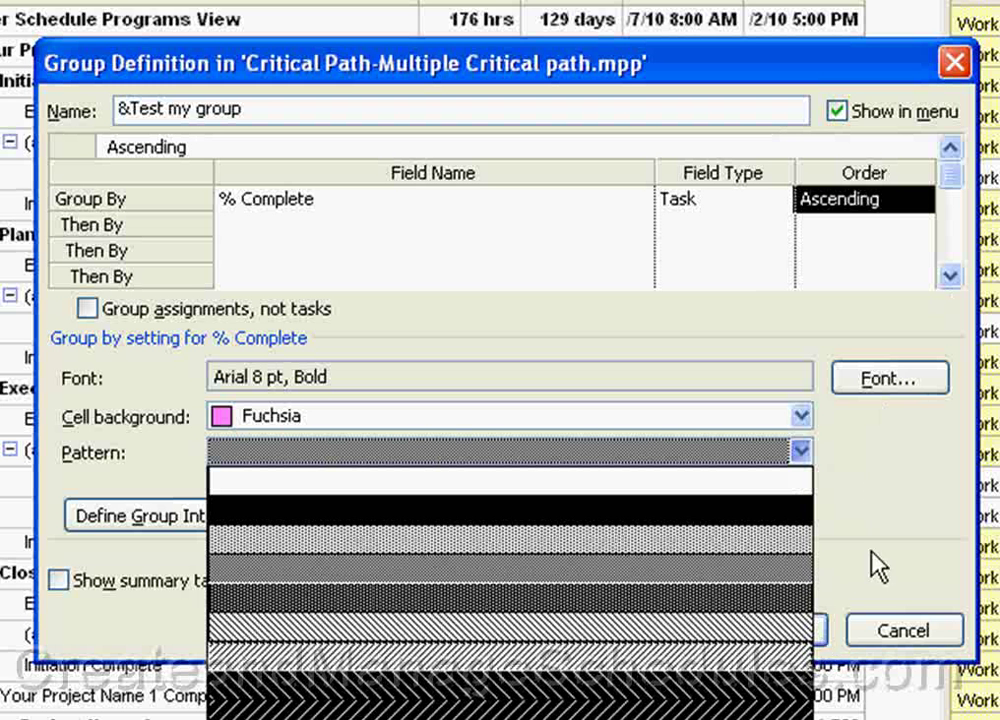
{"action": "left_click", "coordinate": [734, 462]}
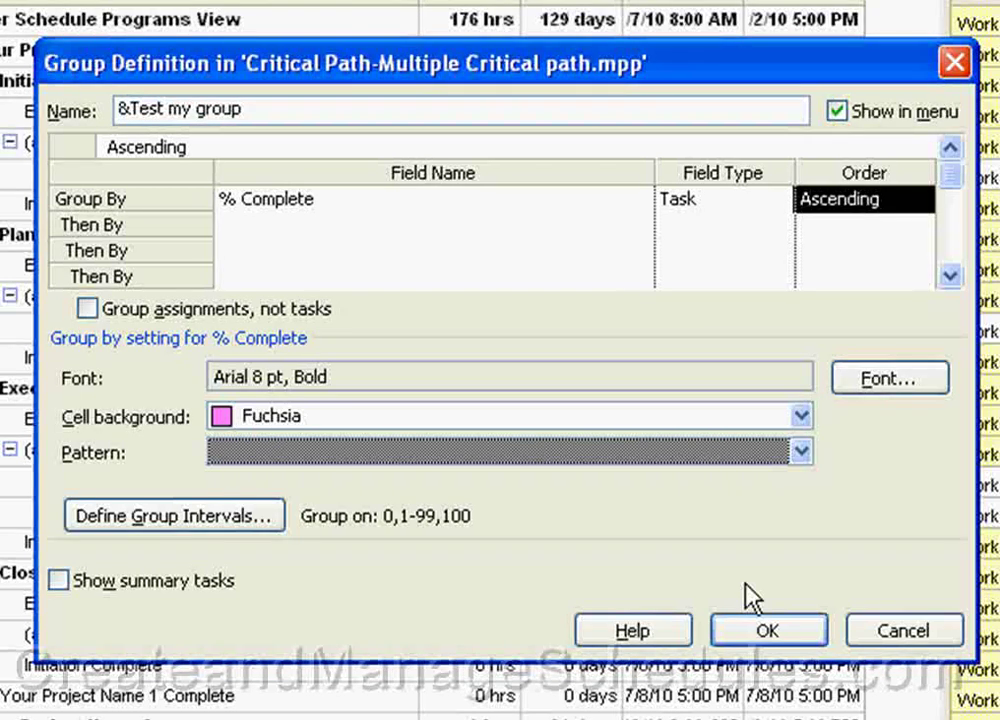
{"action": "left_click", "coordinate": [59, 580]}
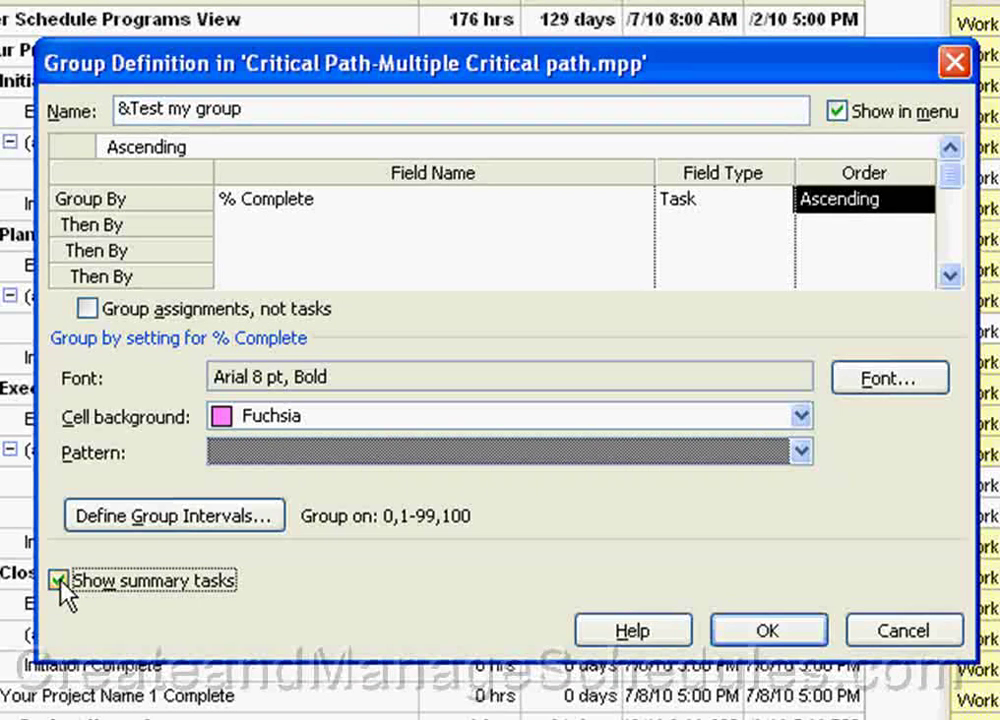
Review the interval options for the % Complete grouping, leaving it set to 0,1-99,100
{"action": "left_click", "coordinate": [145, 511]}
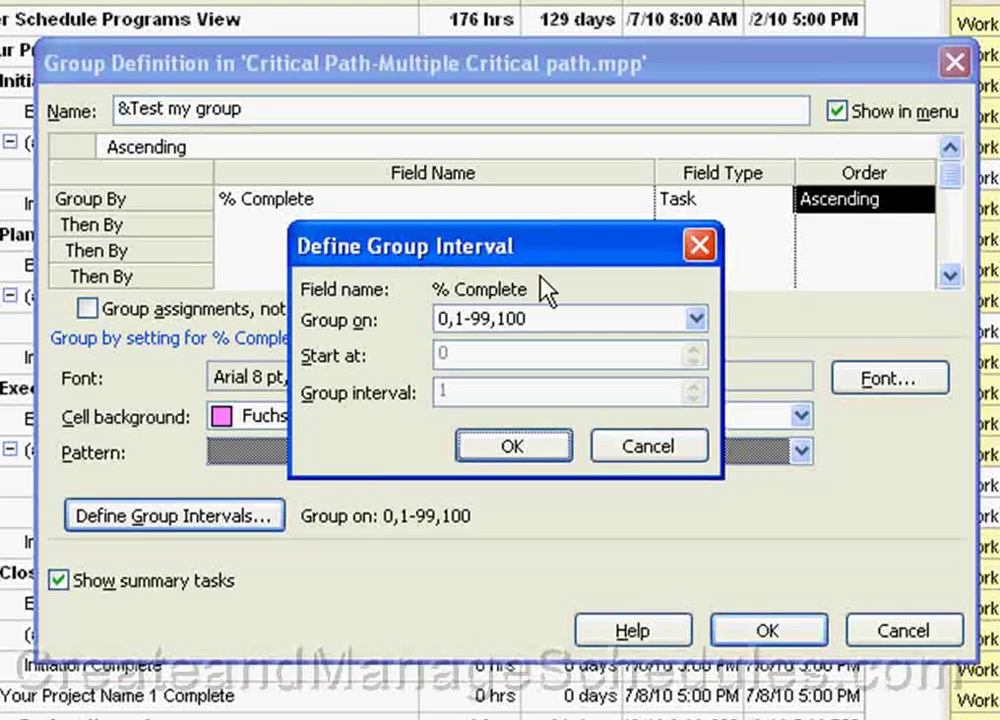
{"action": "left_click", "coordinate": [694, 320]}
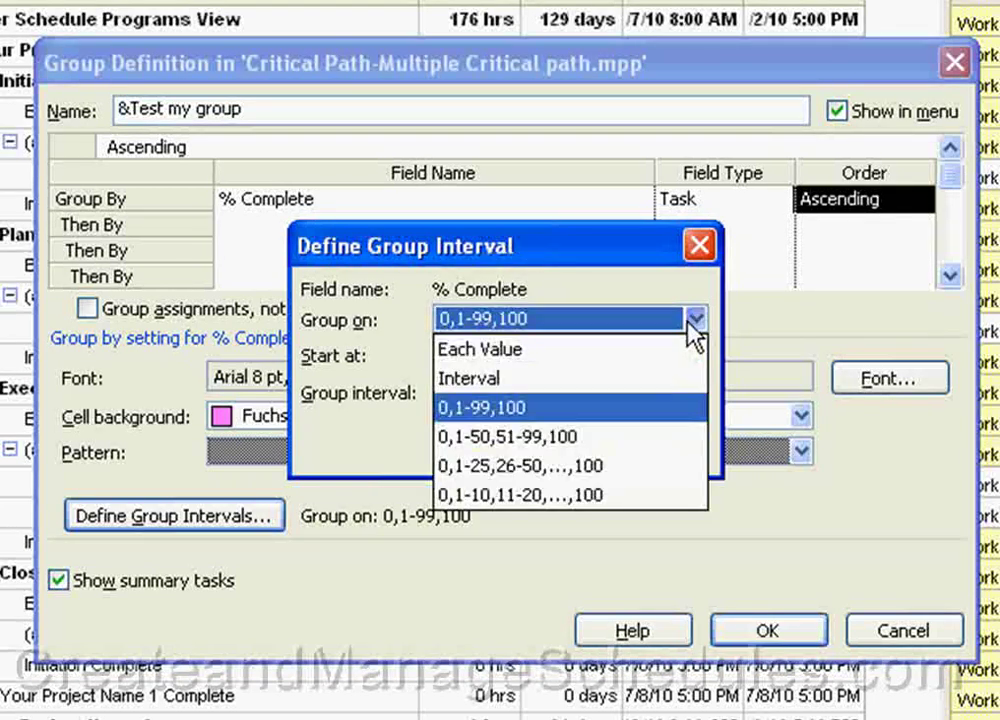
{"action": "left_click", "coordinate": [647, 411]}
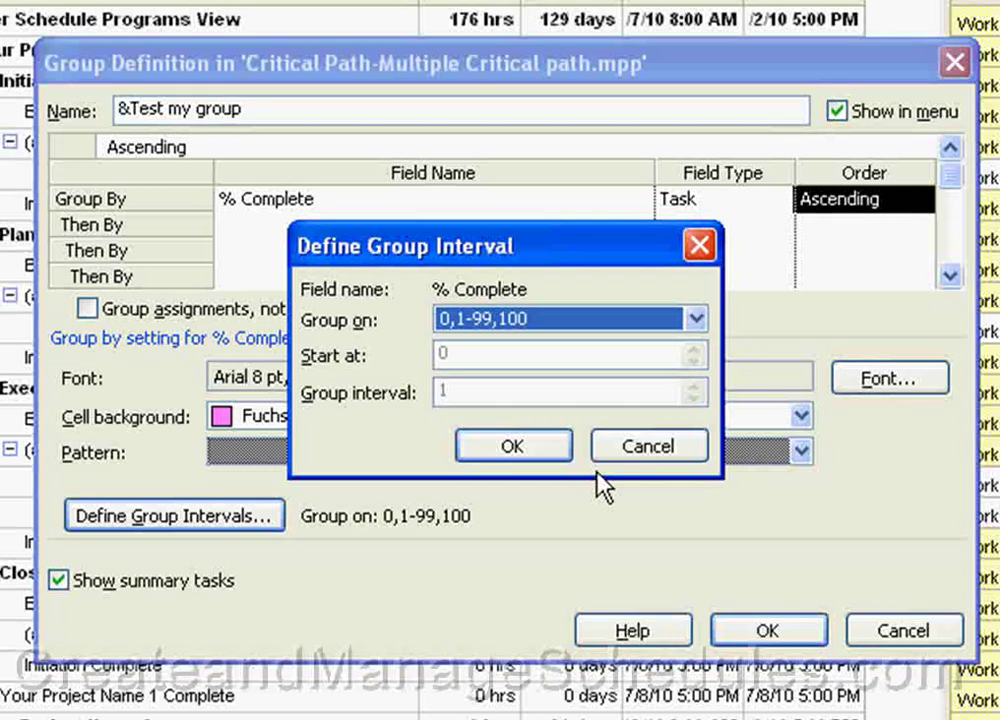
{"action": "left_click", "coordinate": [658, 451]}
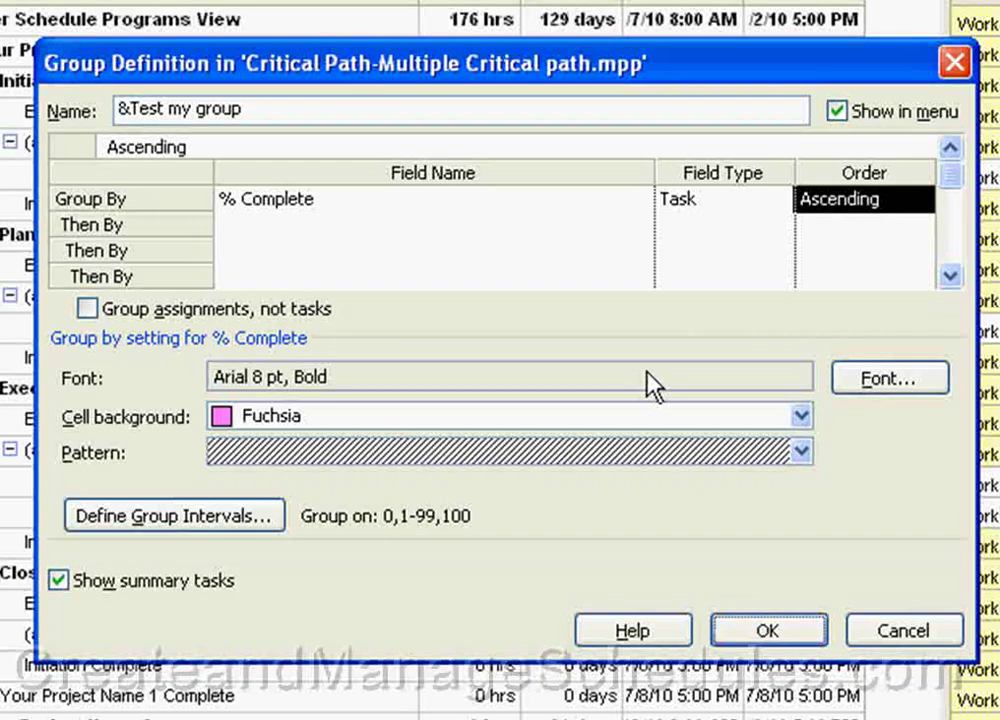
Save the group definition and apply Test my group to the Task Usage view, looking through its % Complete sections
{"action": "left_click", "coordinate": [774, 630]}
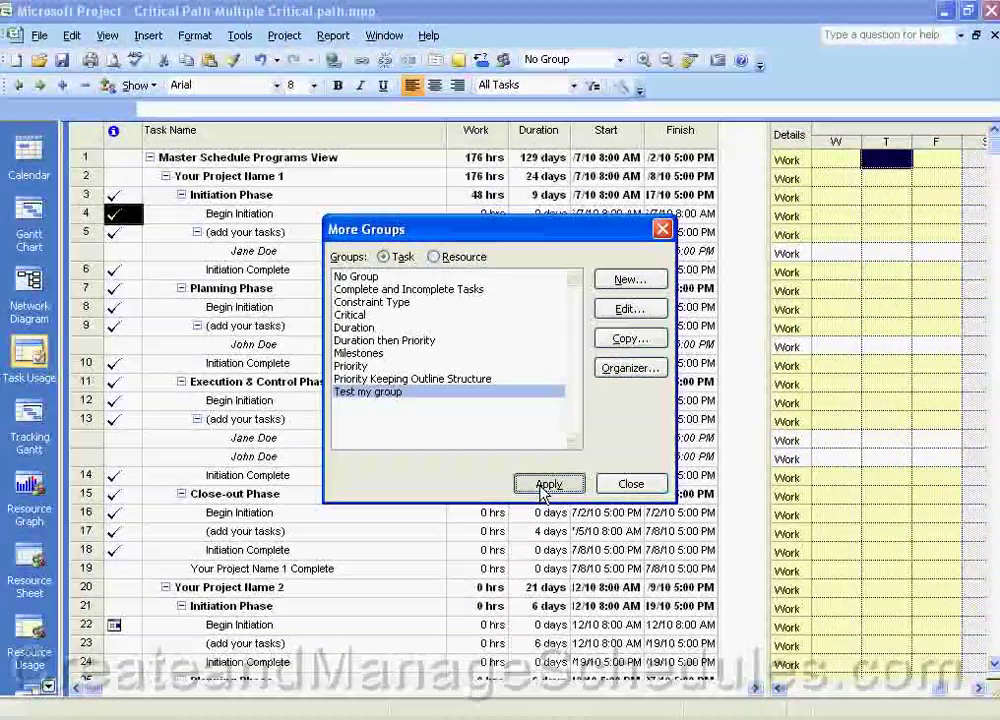
{"action": "left_click", "coordinate": [573, 529]}
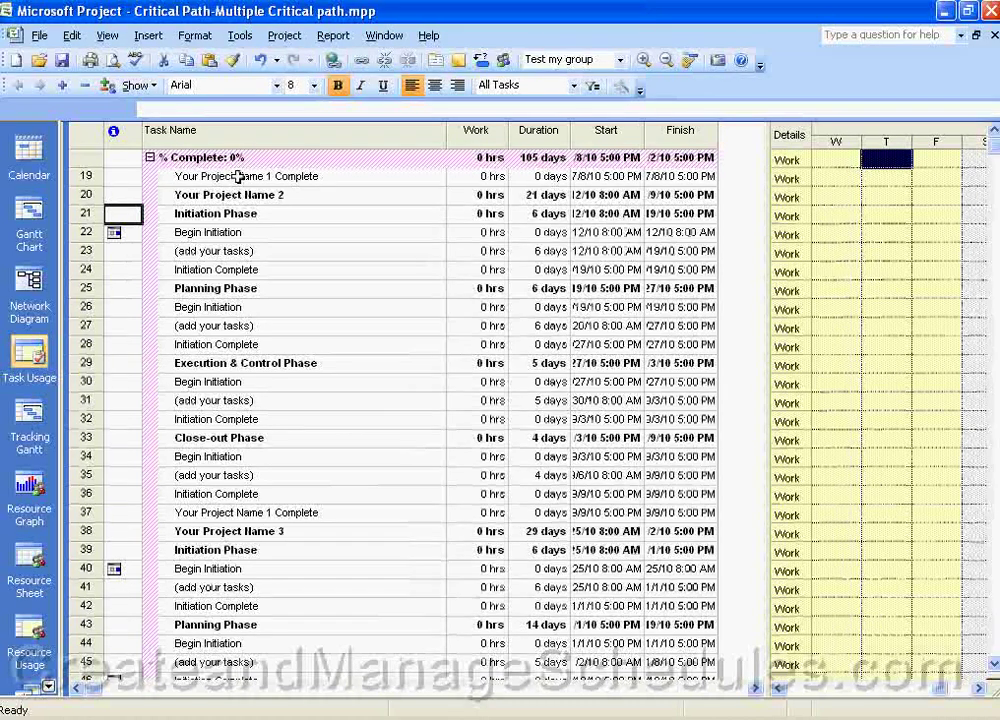
{"action": "scroll", "coordinate": [306, 605], "scroll_direction": "down", "scroll_amount": 7}
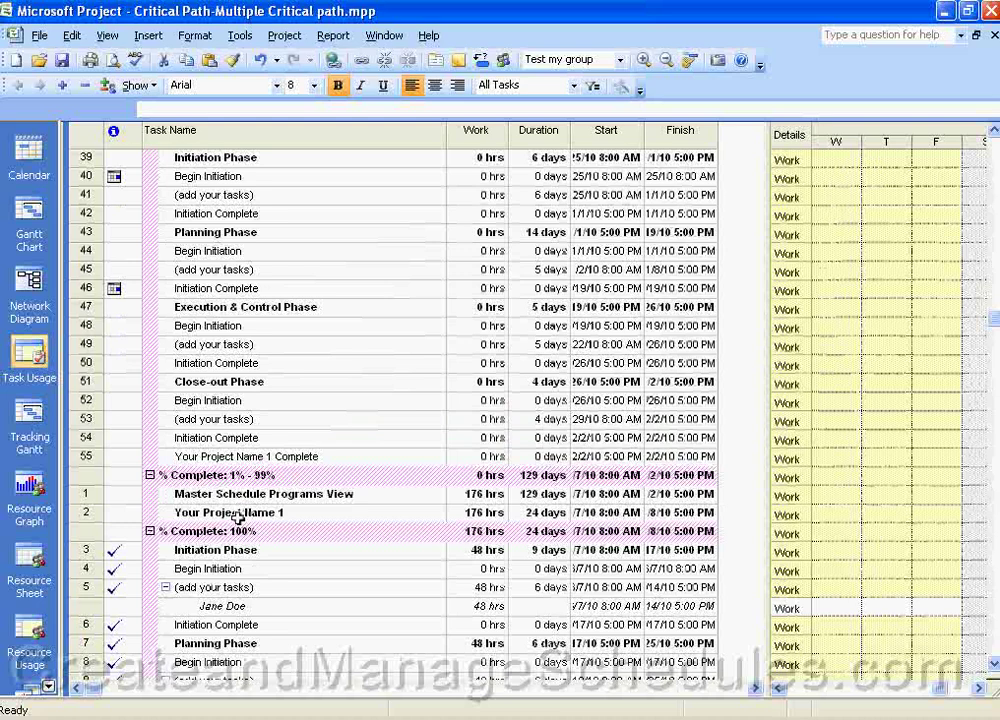
{"action": "left_click", "coordinate": [247, 553]}
{"action": "scroll", "coordinate": [252, 554], "scroll_direction": "down", "scroll_amount": 6}
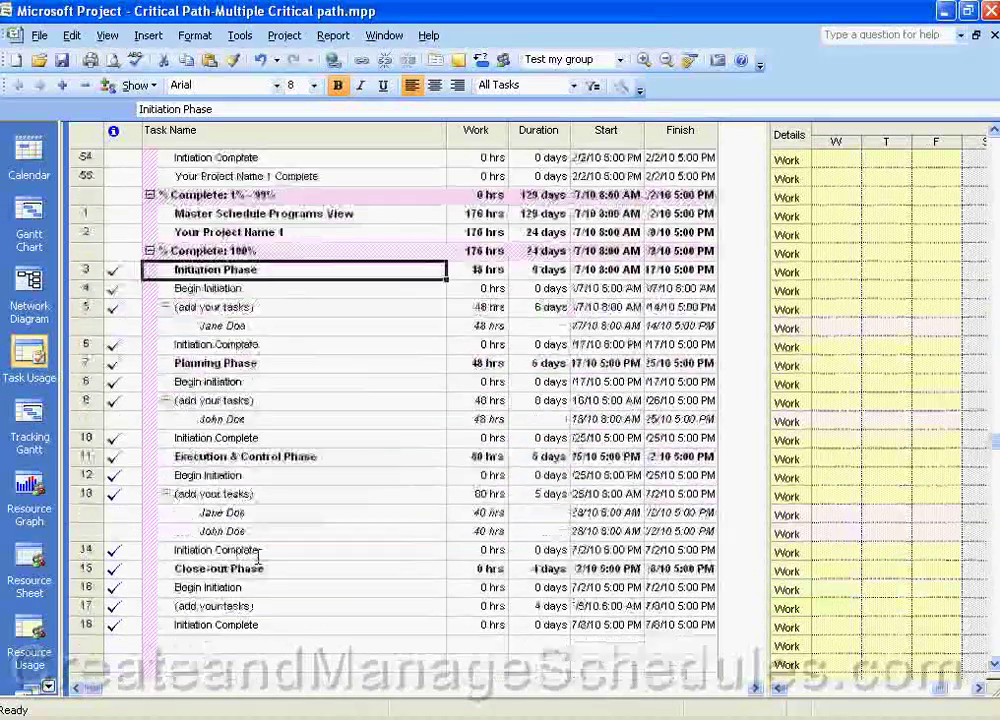
{"action": "scroll", "coordinate": [258, 555], "scroll_direction": "up", "scroll_amount": 15}
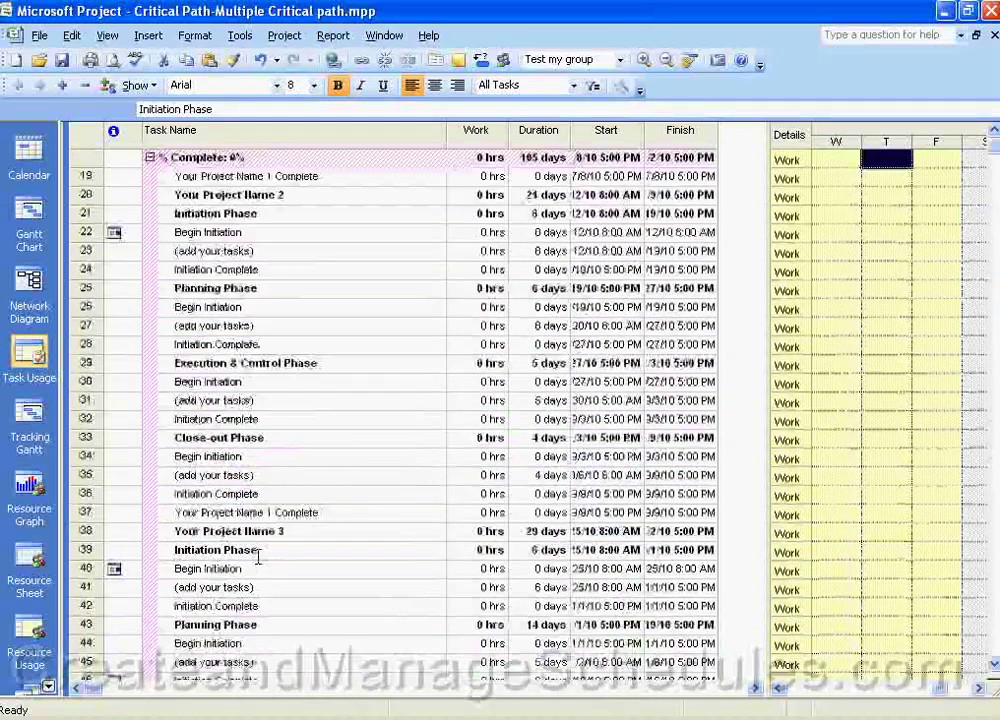
{"action": "scroll", "coordinate": [255, 553], "scroll_direction": "down", "scroll_amount": 10}
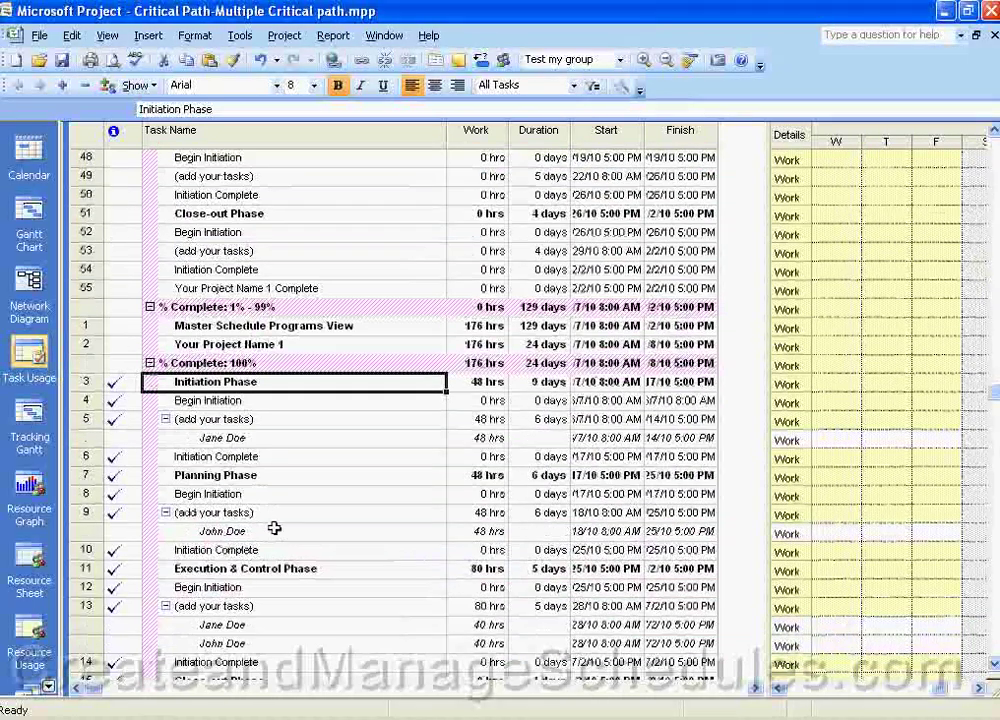
{"action": "scroll", "coordinate": [277, 528], "scroll_direction": "up", "scroll_amount": 10}
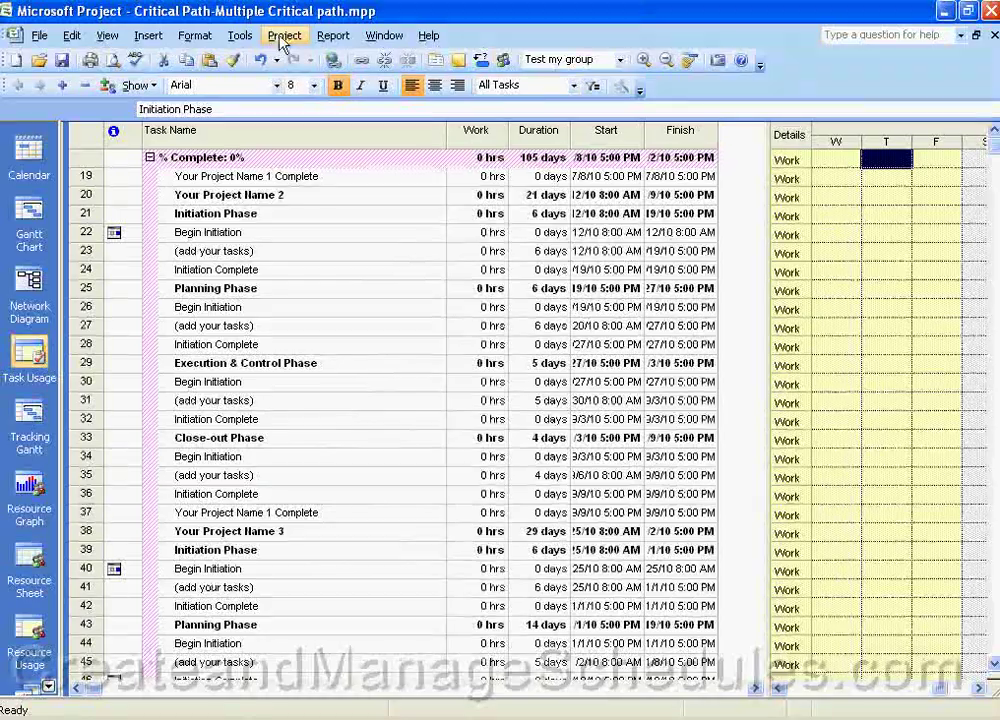
Check that Test my group is offered among the available groupings, without changing the applied group
{"action": "left_click", "coordinate": [620, 60]}
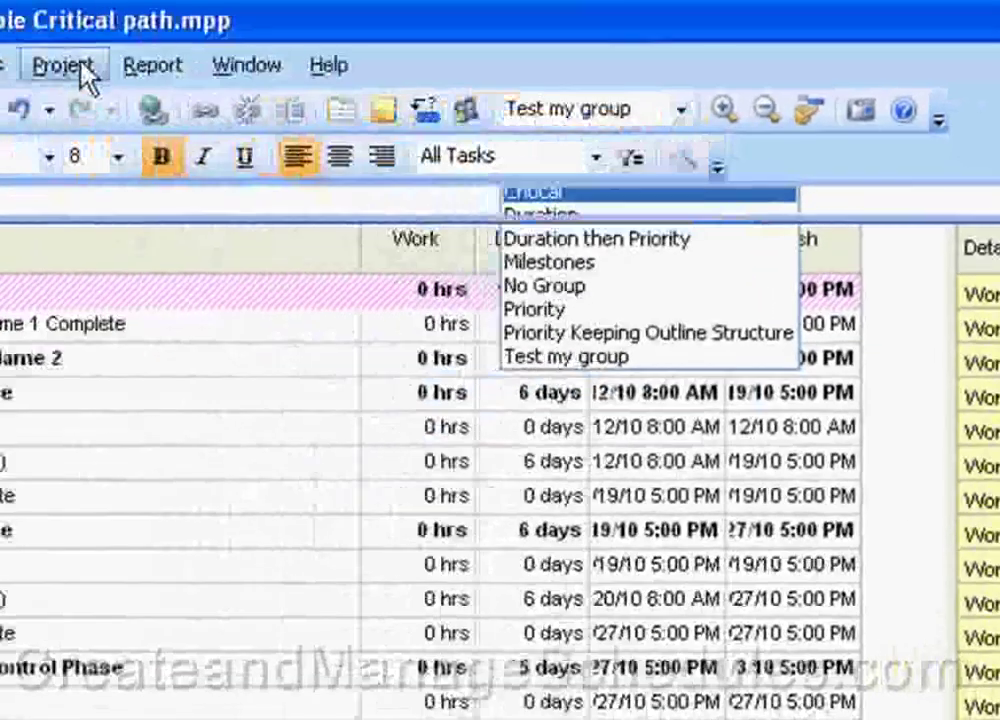
{"action": "left_click", "coordinate": [195, 57]}
{"action": "mouse_move", "coordinate": [263, 188]}
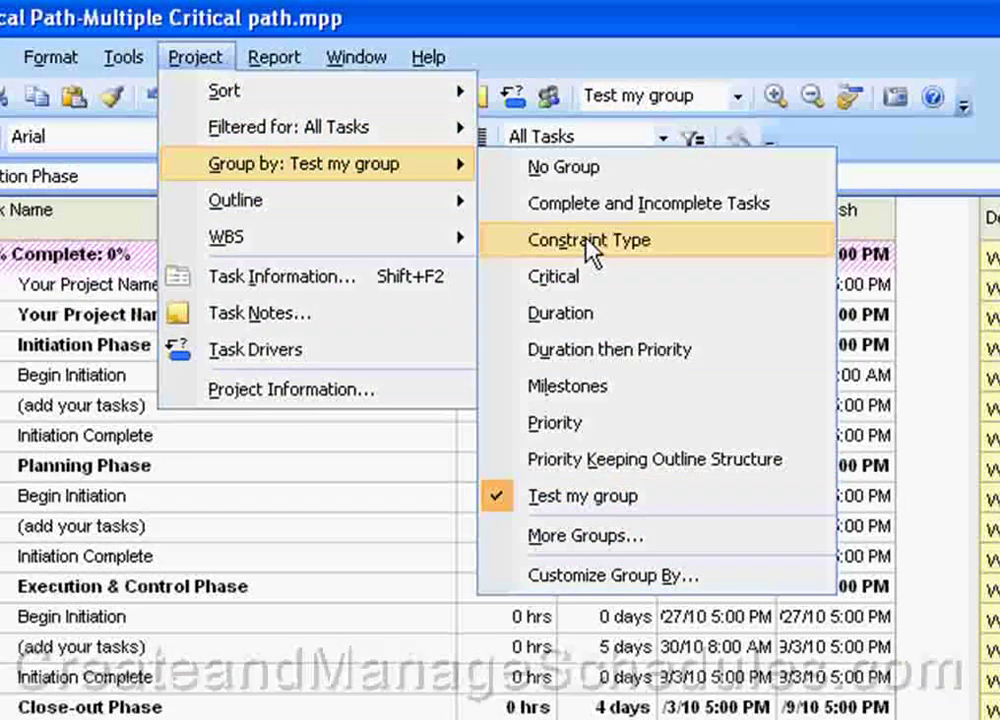
{"action": "left_click", "coordinate": [837, 49]}
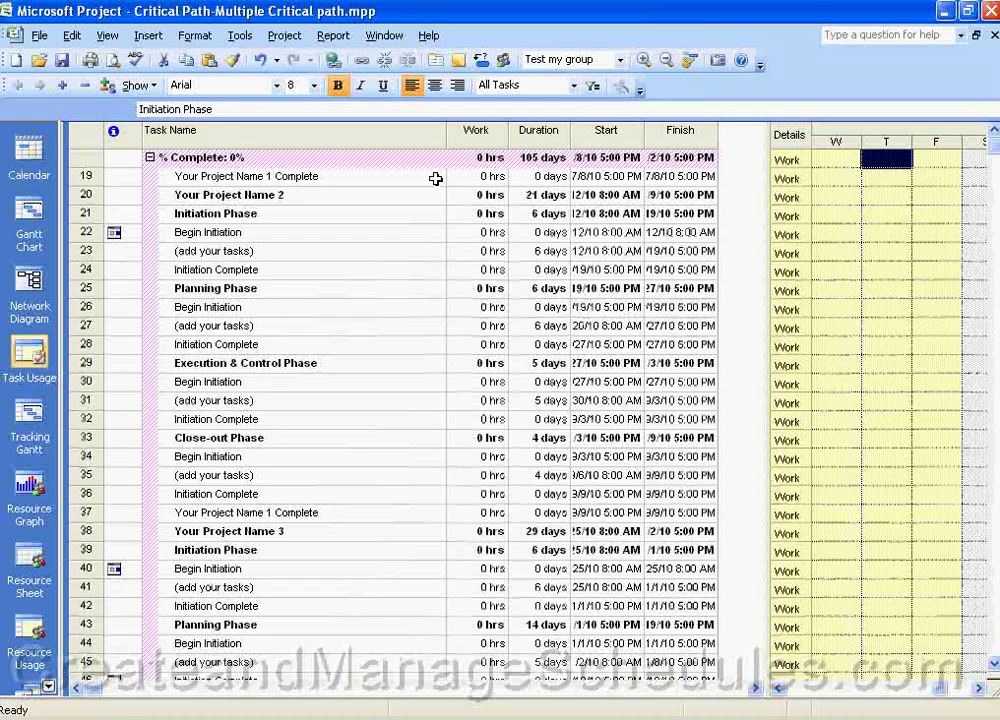
Set the grouping back to No Group and switch to the Gantt Chart view
{"action": "left_click", "coordinate": [620, 60]}
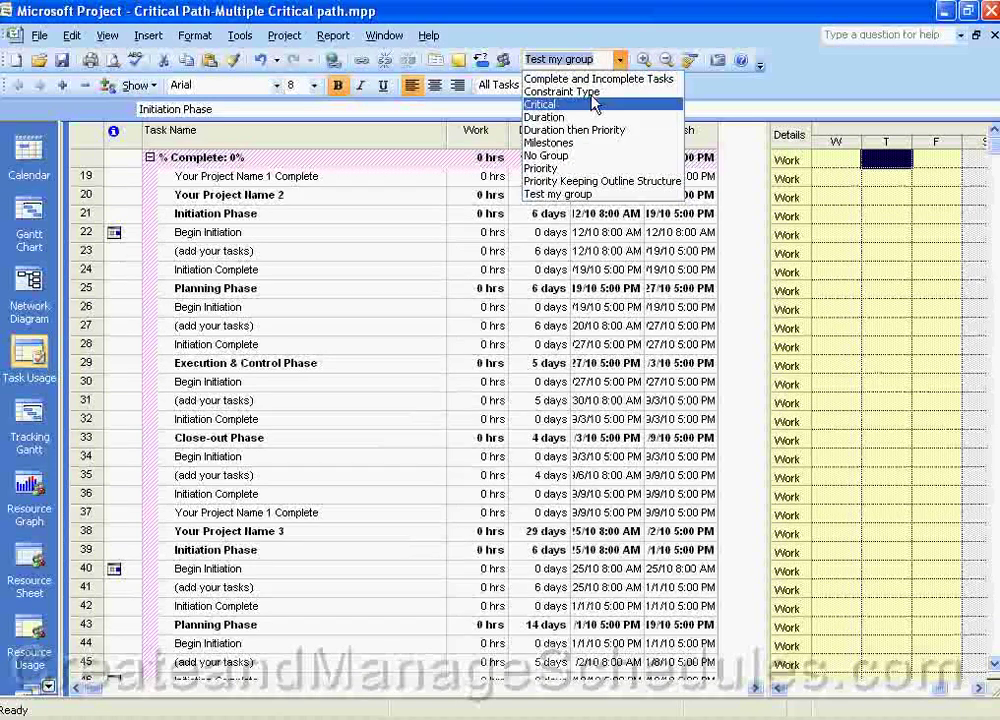
{"action": "left_click", "coordinate": [560, 156]}
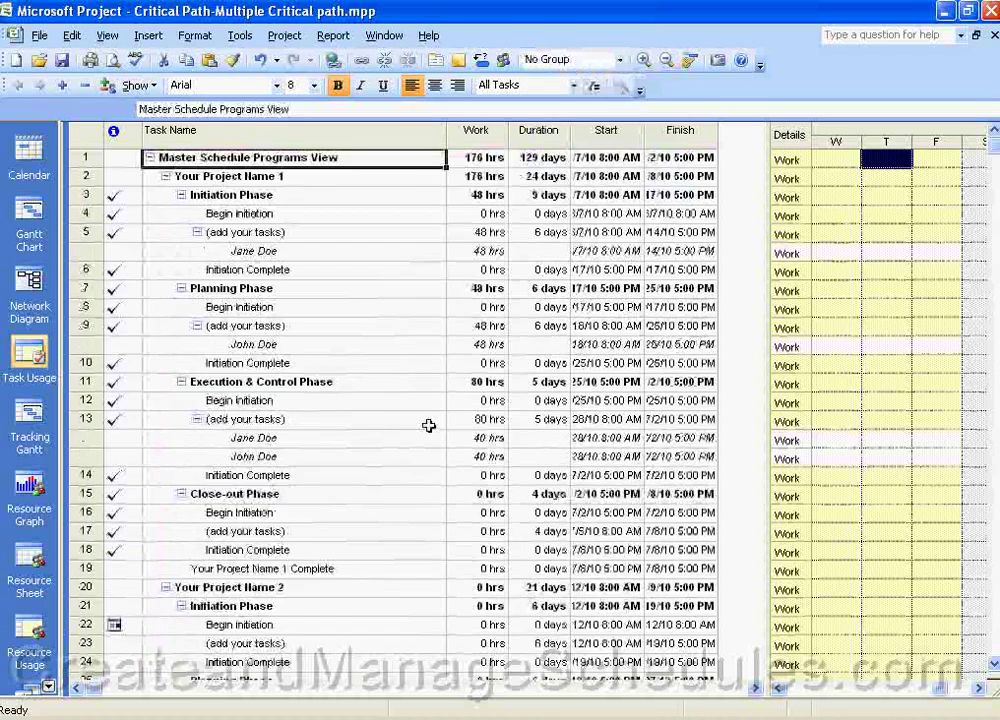
{"action": "left_click", "coordinate": [29, 215]}
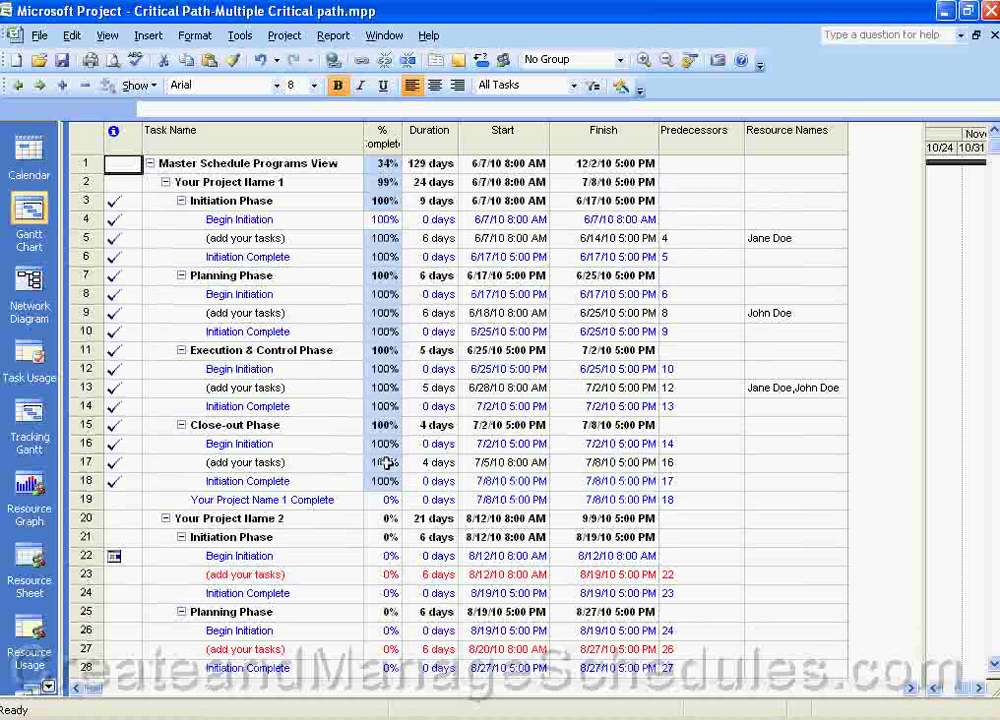
In Project 1's Close-out Phase, set % Complete to 0 for Initiation Complete (task 18) and 50 for task 17
{"action": "left_click", "coordinate": [386, 463]}
{"action": "left_click", "coordinate": [384, 481]}
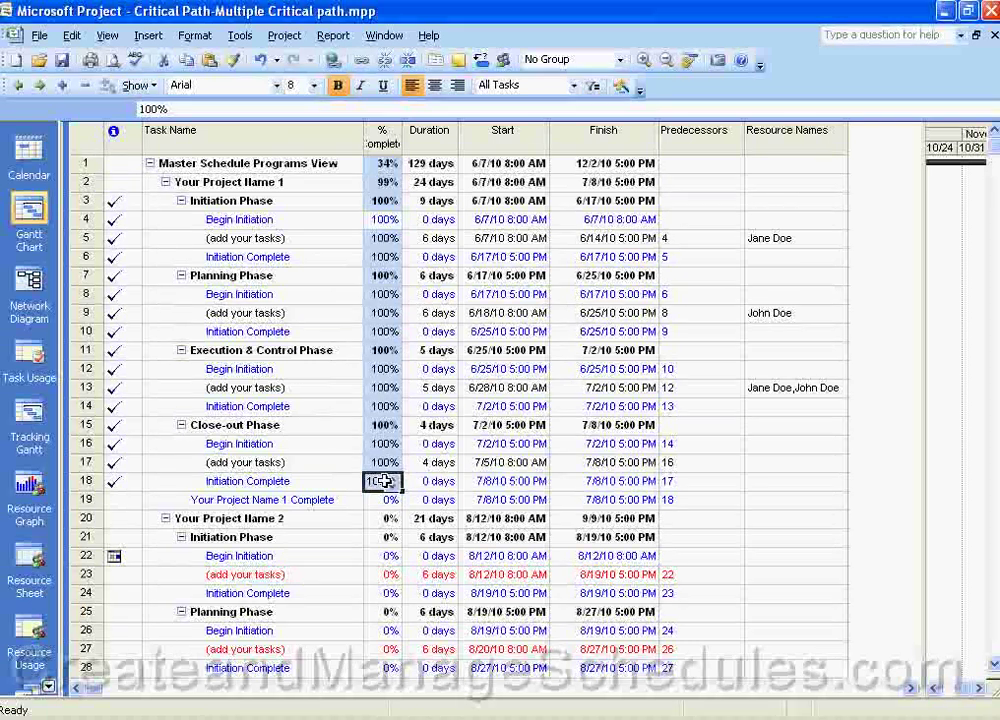
{"action": "type", "text": "0"}
{"action": "left_click", "coordinate": [381, 461]}
{"action": "type", "text": "50"}
In Project 1's Execution & Control Phase, set % Complete to 0 for Initiation Complete (task 14) and 50 for task 13
{"action": "left_click", "coordinate": [393, 413]}
{"action": "type", "text": "0"}
{"action": "left_click", "coordinate": [384, 388]}
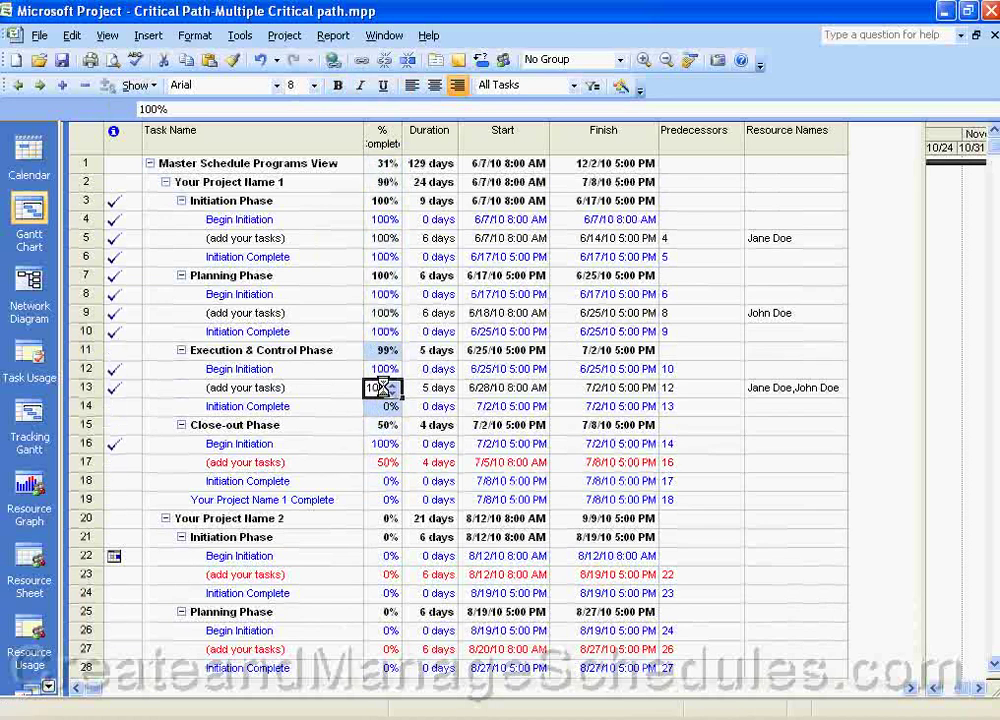
{"action": "type", "text": "50"}
In Project 1's Planning Phase, set % Complete to 0 for Initiation Complete (task 10) and 75 for task 9
{"action": "left_click", "coordinate": [384, 331]}
{"action": "type", "text": "0"}
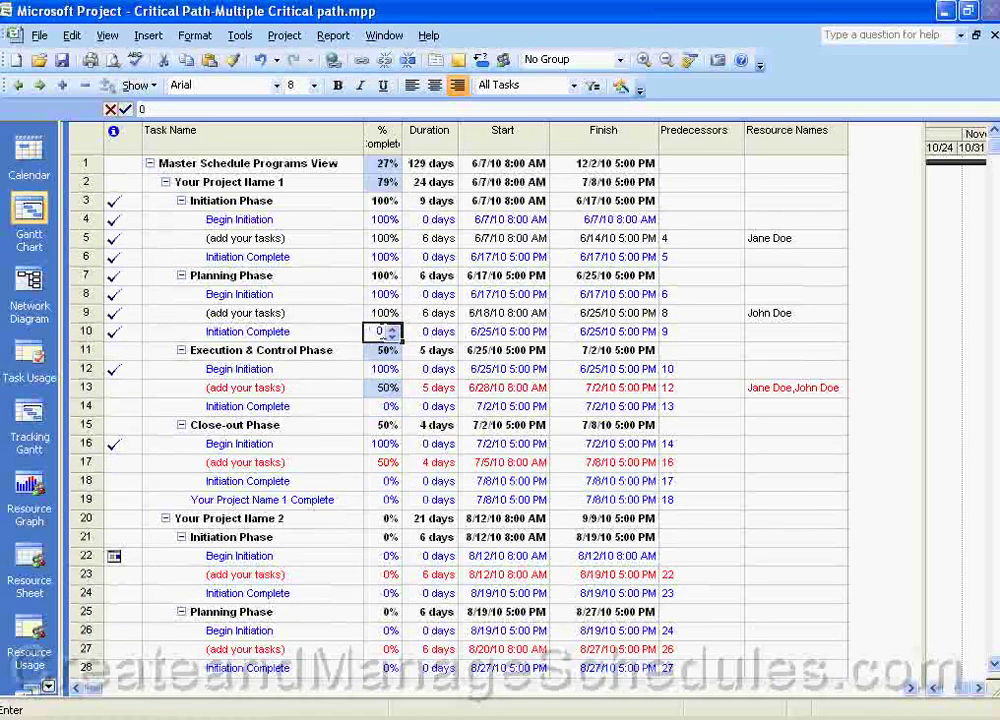
{"action": "left_click", "coordinate": [383, 313]}
{"action": "type", "text": "75"}
{"action": "left_click", "coordinate": [388, 258]}
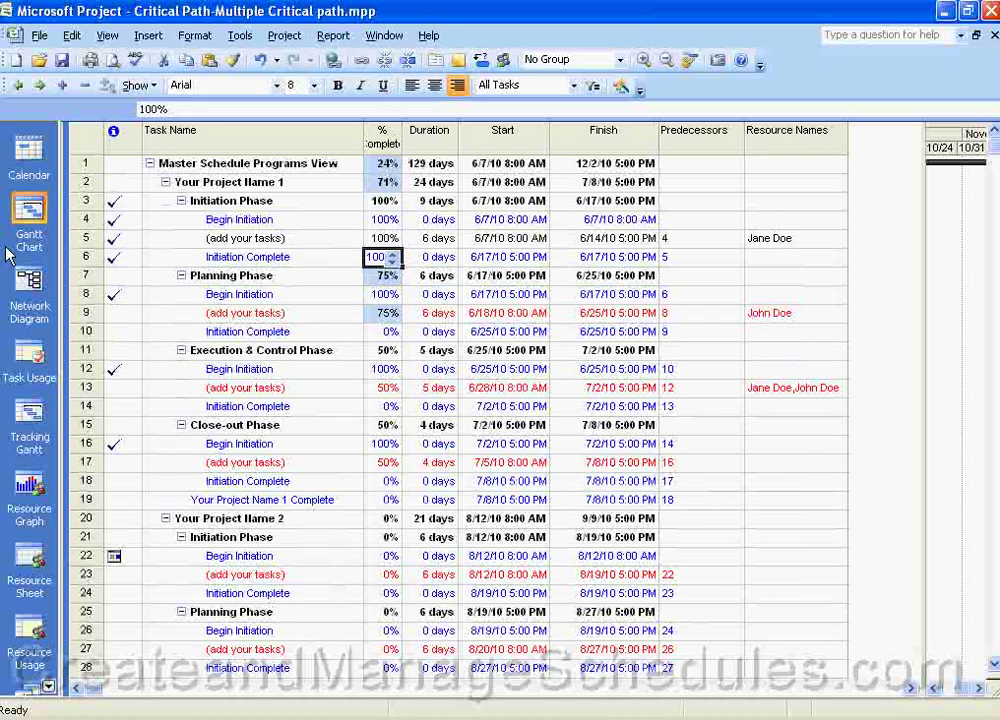
Apply the Task Entry view to show the Gantt Chart together with the task form
{"action": "left_click", "coordinate": [47, 687]}
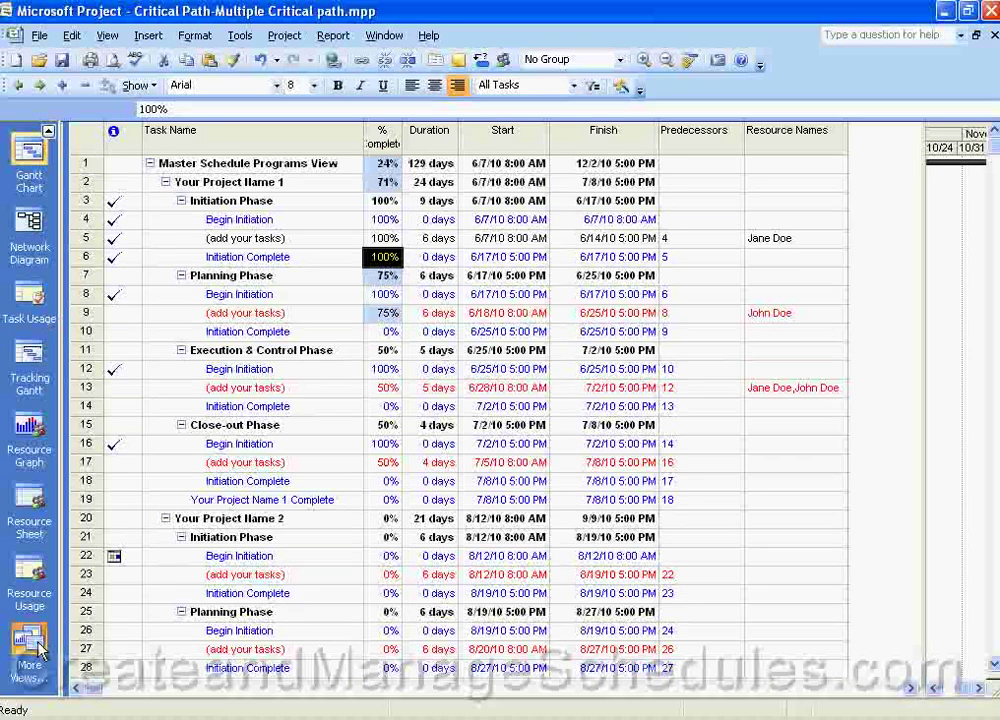
{"action": "left_click", "coordinate": [32, 648]}
{"action": "left_click_drag", "start_coordinate": [569, 330], "coordinate": [562, 400]}
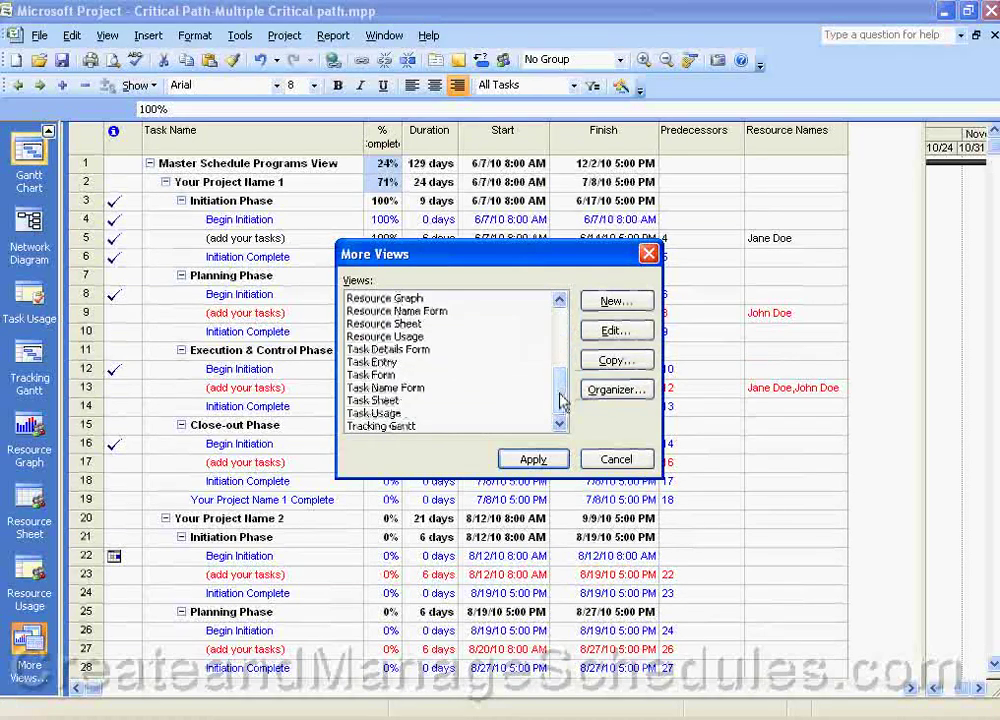
{"action": "left_click", "coordinate": [370, 363]}
{"action": "left_click", "coordinate": [530, 459]}
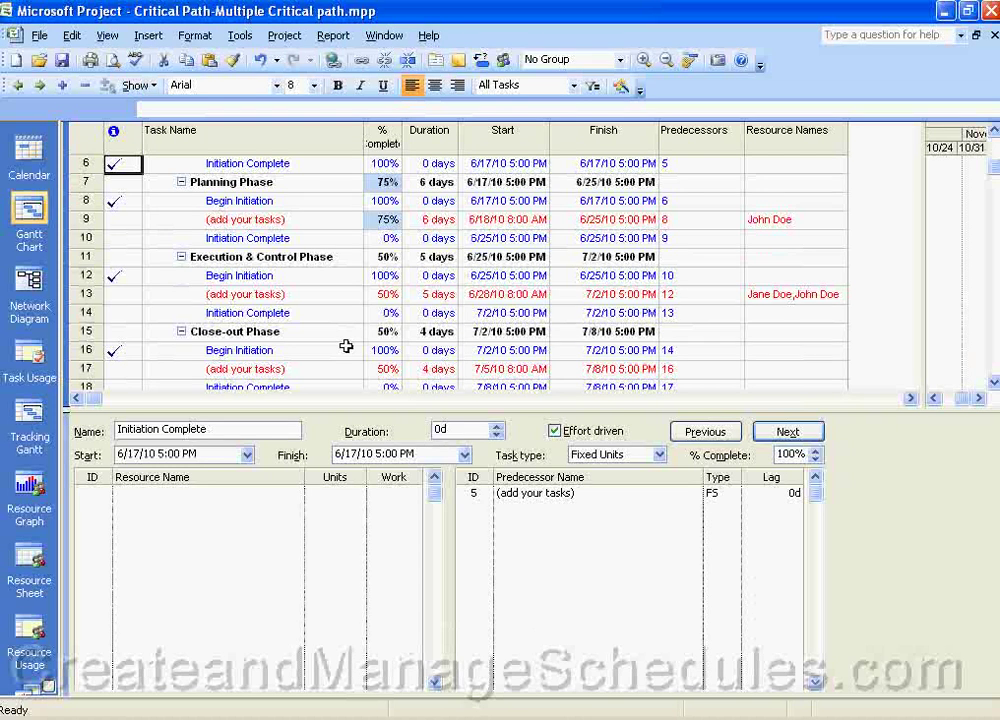
Check the form's display options and examine the resource and predecessor details of tasks 9, 13 and 17, ending on task 9
{"action": "right_click", "coordinate": [862, 497]}
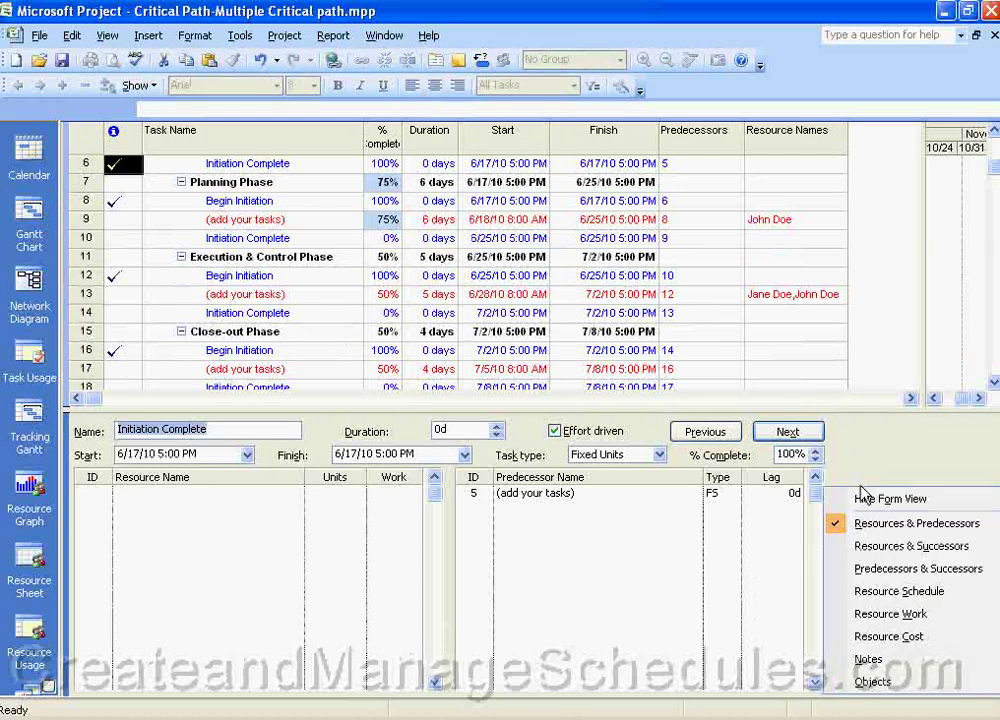
{"action": "left_click", "coordinate": [844, 464]}
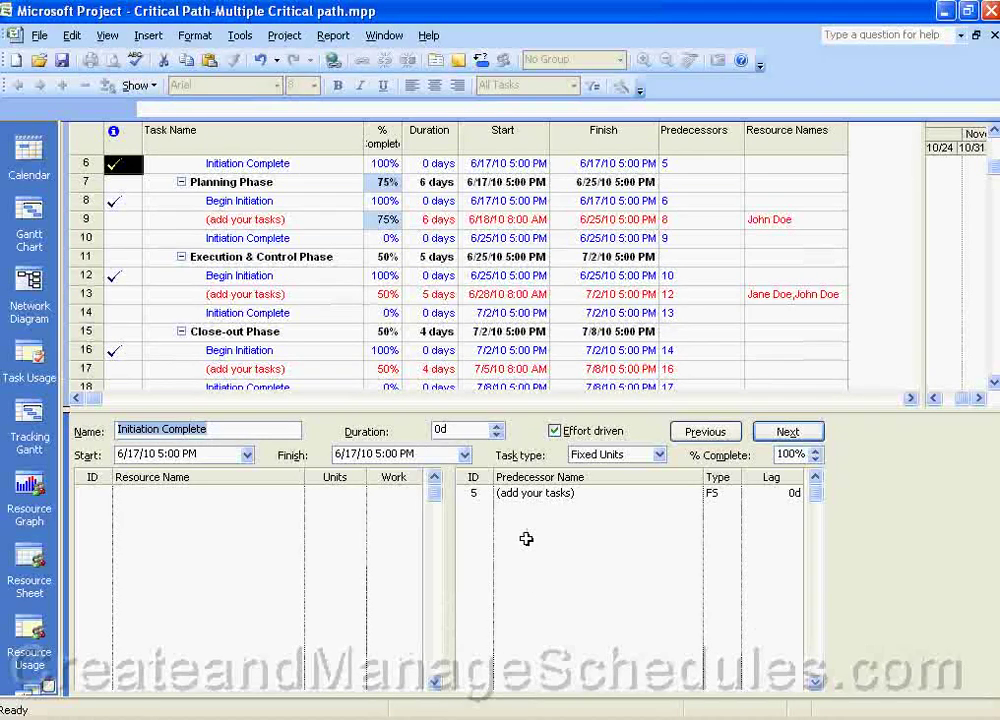
{"action": "left_click", "coordinate": [257, 220]}
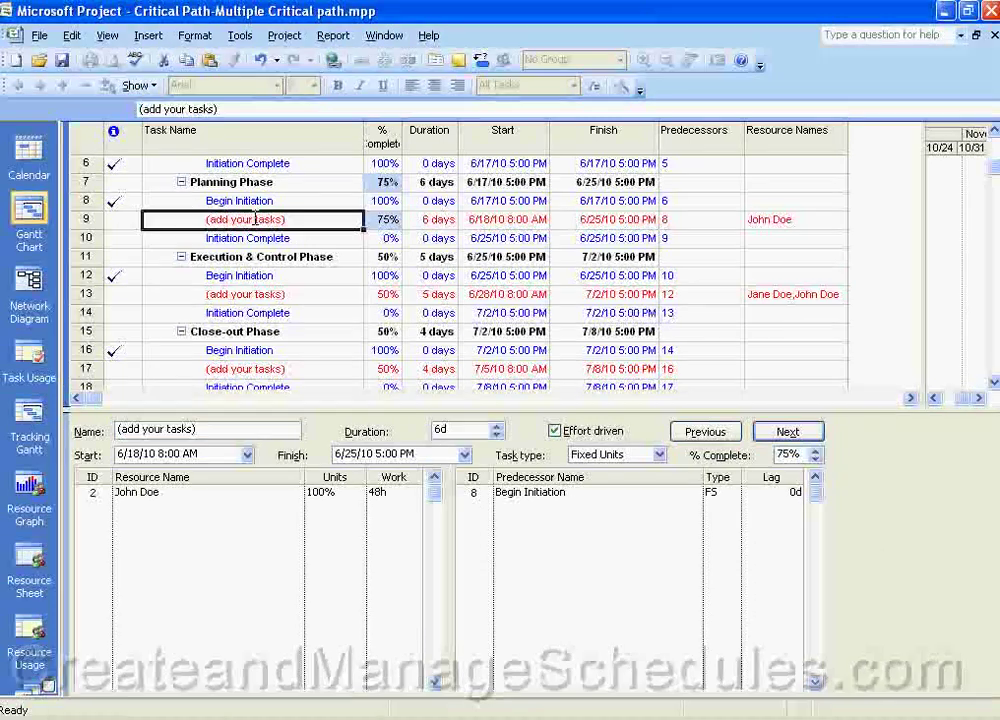
{"action": "left_click", "coordinate": [243, 295]}
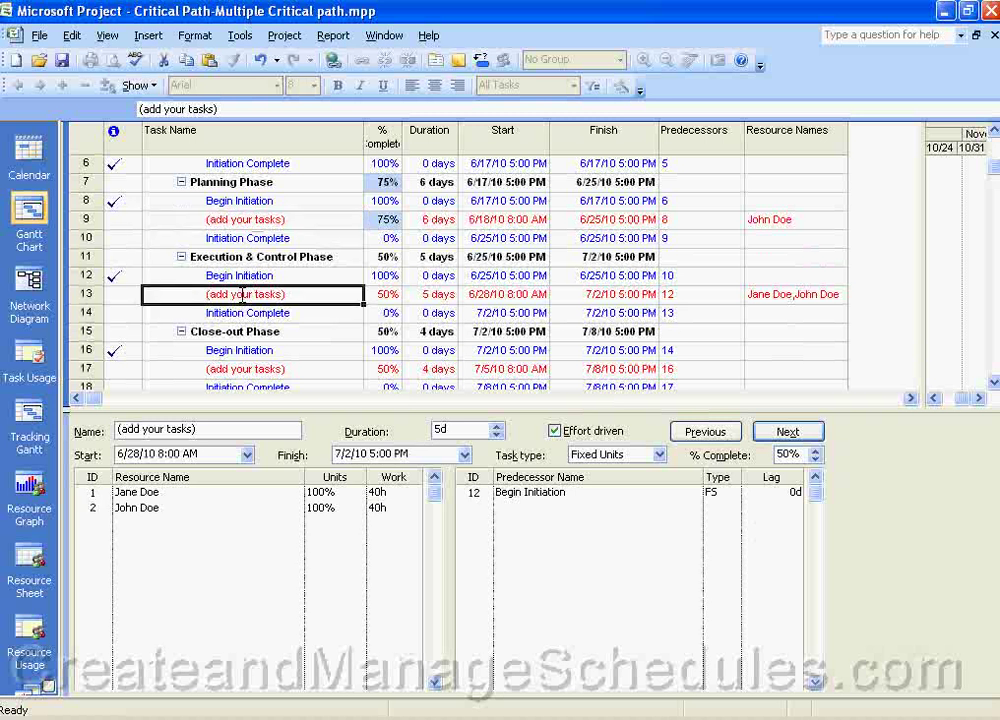
{"action": "left_click", "coordinate": [240, 369]}
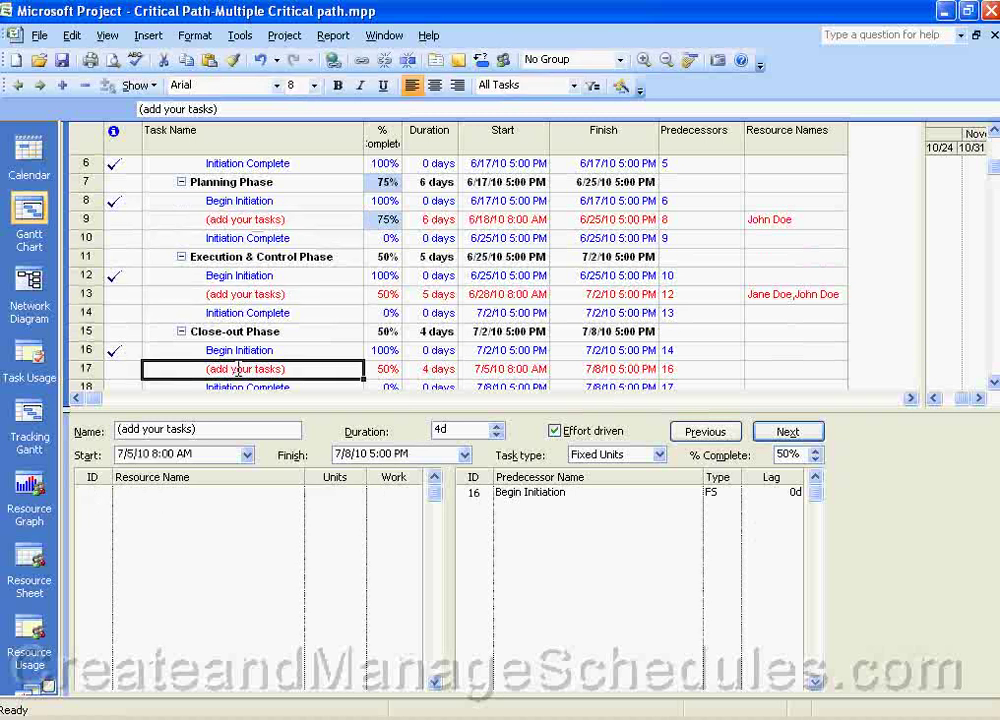
{"action": "left_click", "coordinate": [237, 221]}
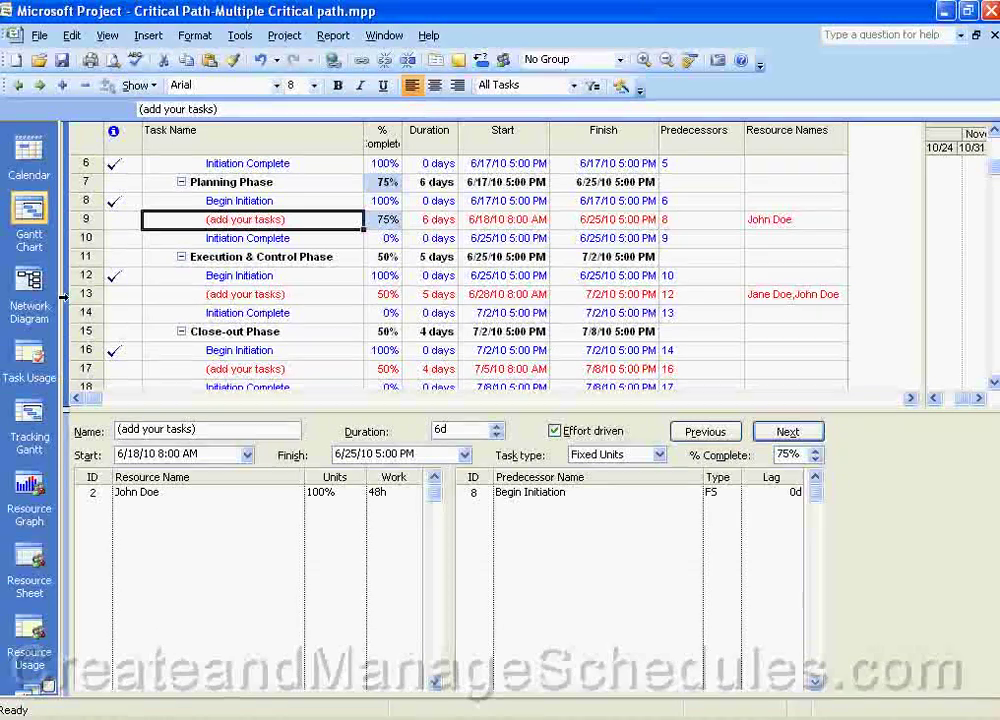
Hide the View Bar and make the Task Form pane active on the resource assigned to task 9
{"action": "left_click", "coordinate": [107, 35]}
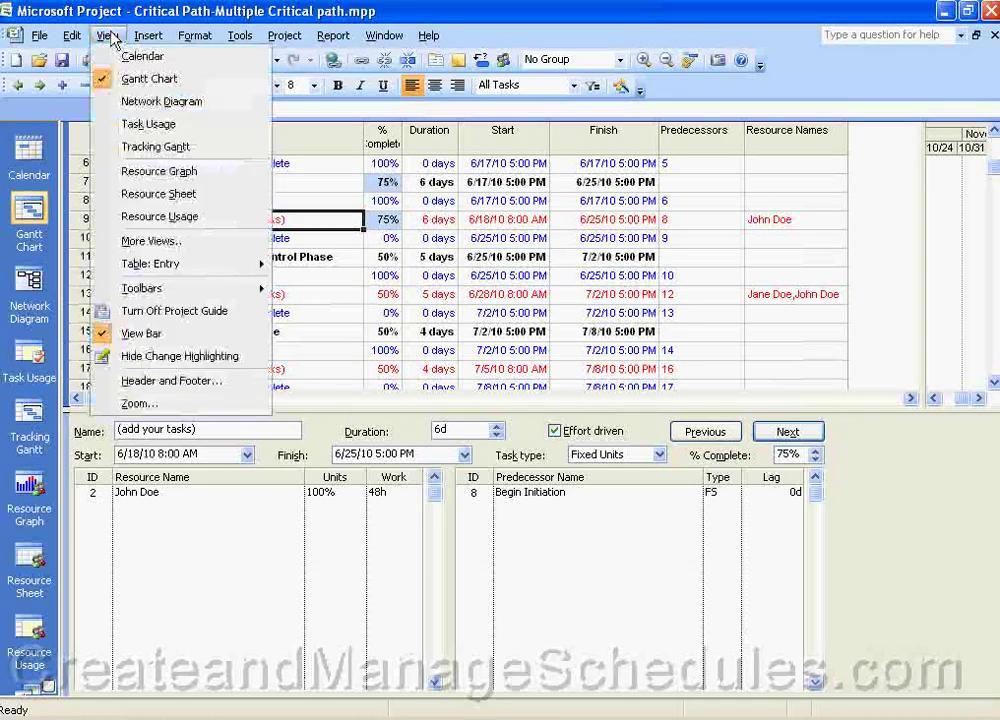
{"action": "left_click", "coordinate": [157, 338]}
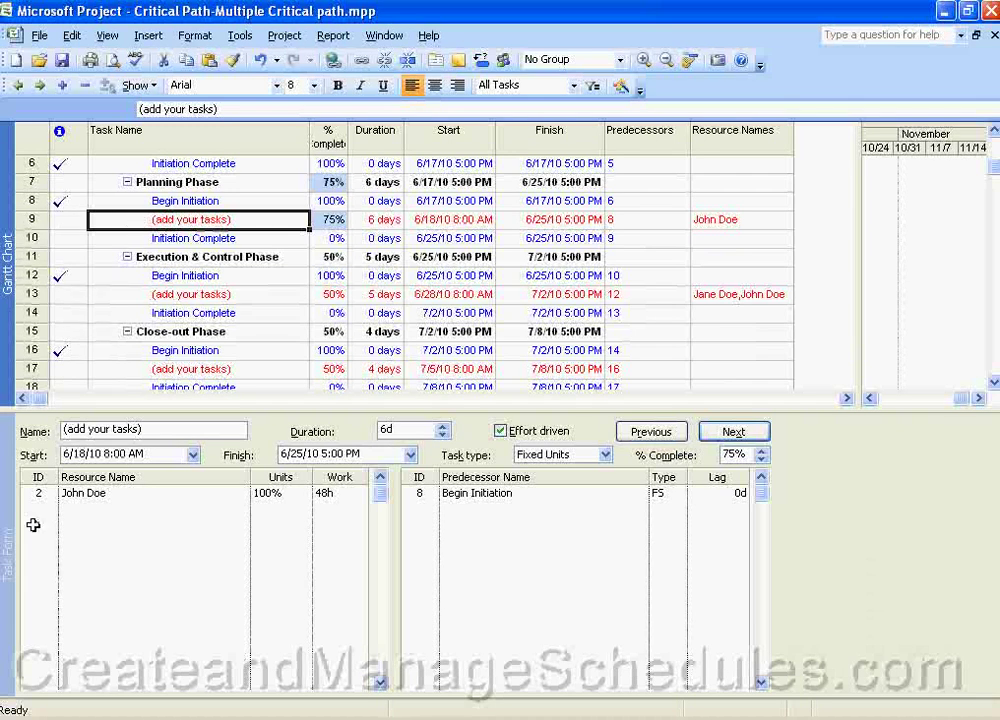
{"action": "left_click", "coordinate": [78, 497]}
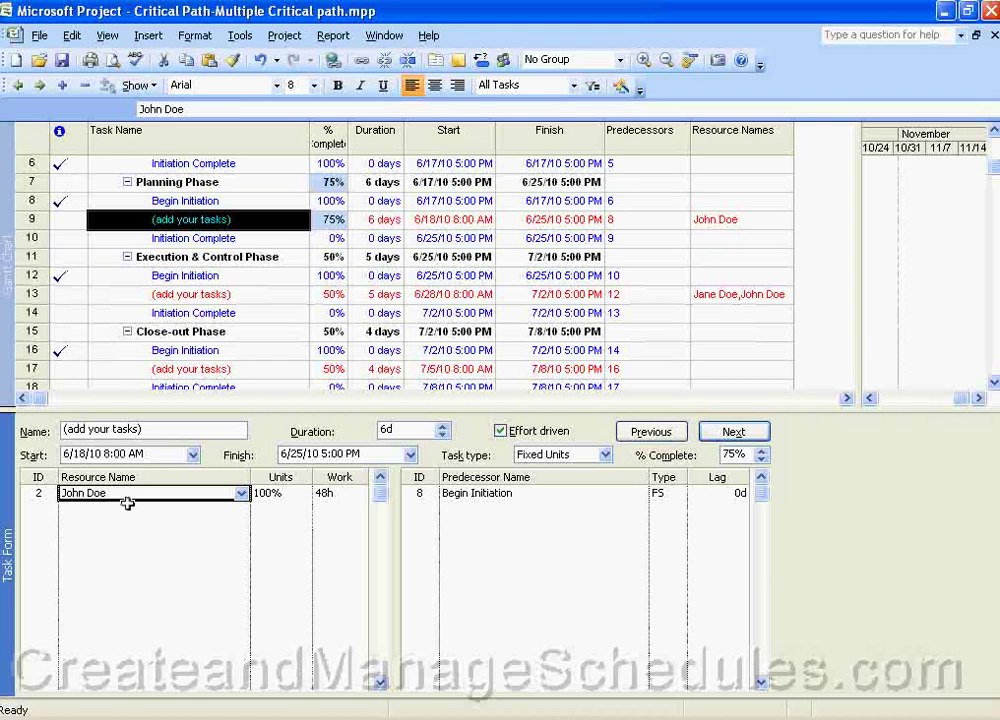
{"action": "left_click", "coordinate": [110, 493]}
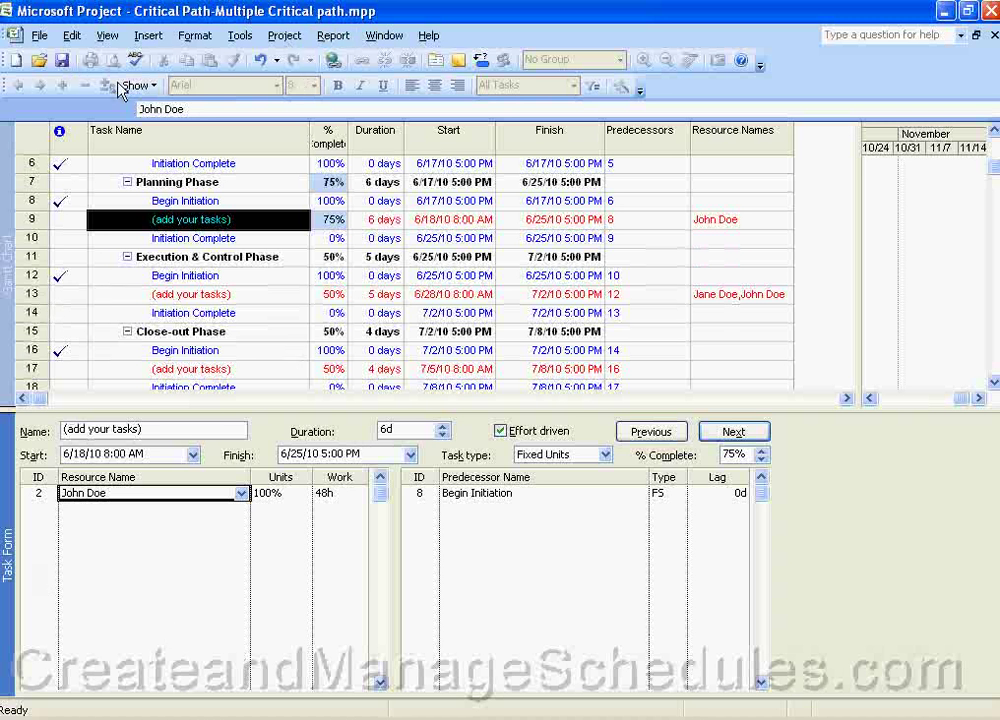
Show the View Bar, display the Gantt Chart in the form's pane and remove the window split
{"action": "left_click", "coordinate": [107, 35]}
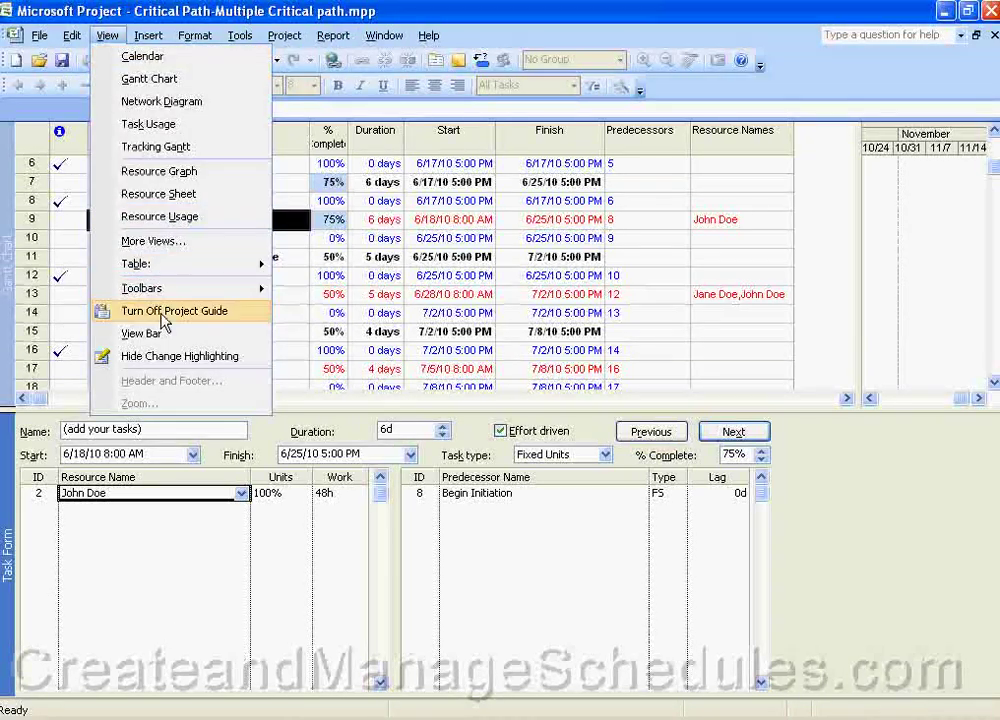
{"action": "left_click", "coordinate": [135, 335]}
{"action": "left_click", "coordinate": [30, 215]}
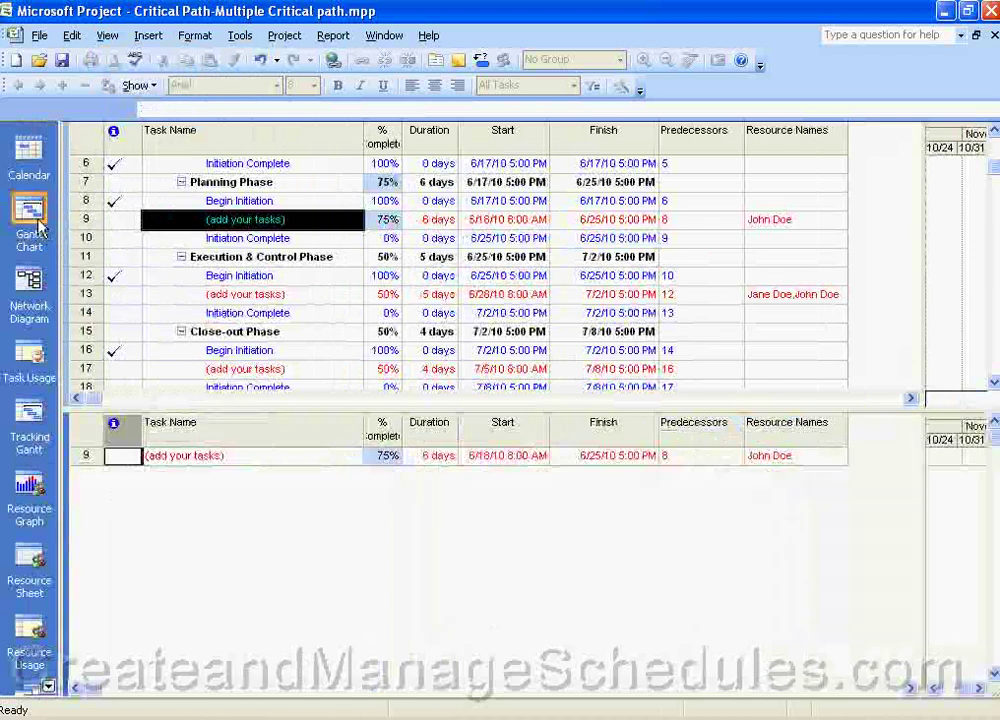
{"action": "left_click", "coordinate": [384, 35]}
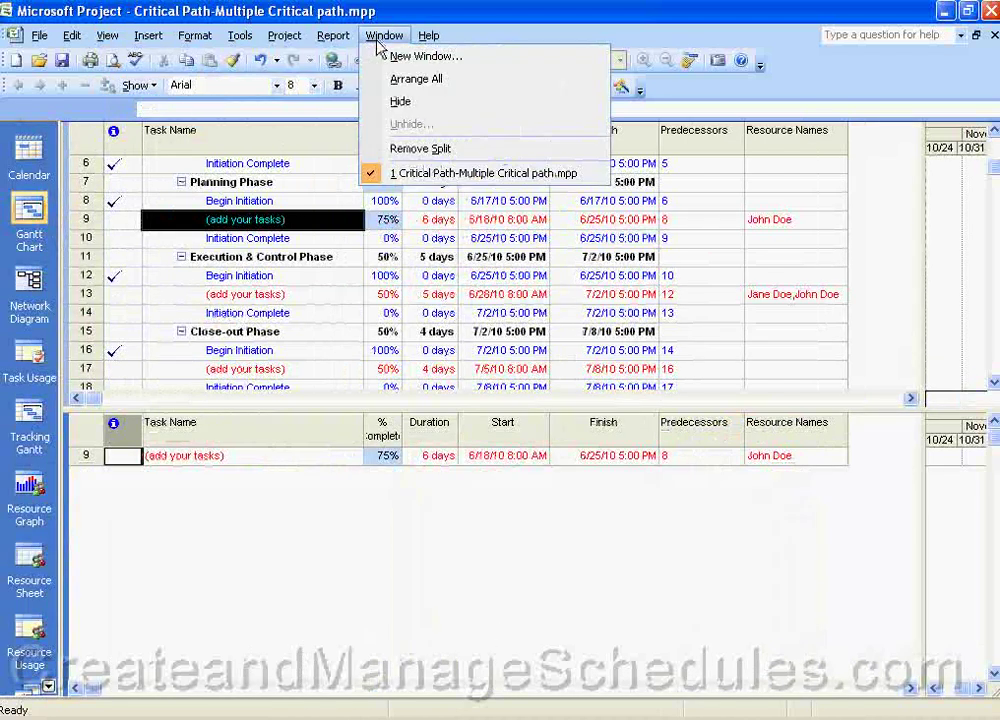
{"action": "left_click", "coordinate": [400, 148]}
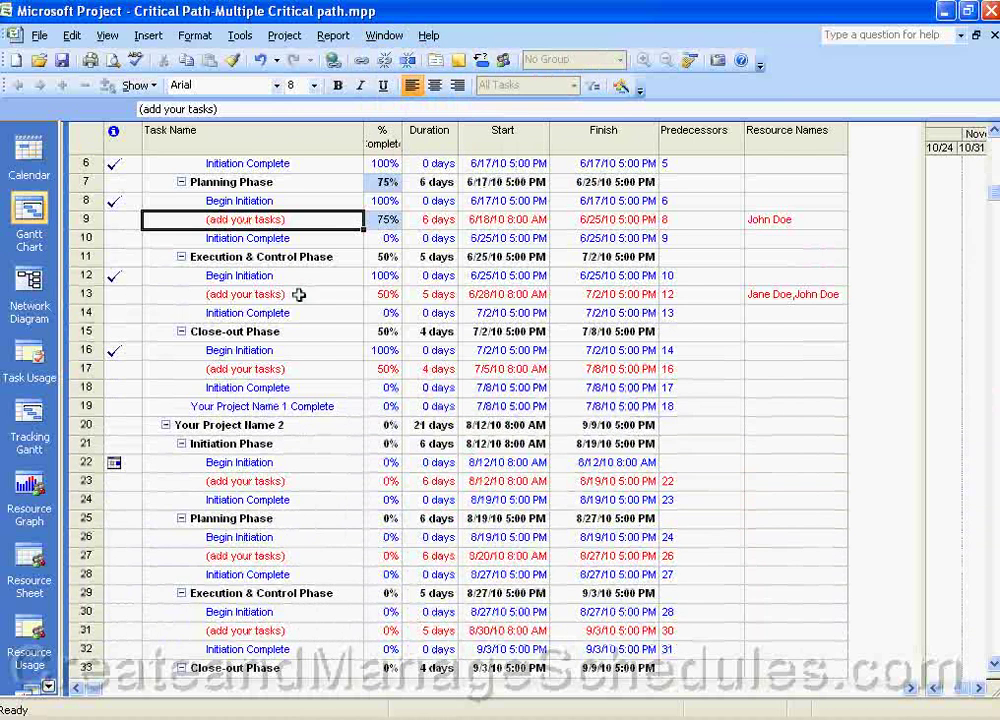
Visit the Tracking Gantt, return to the Gantt Chart and split the window to show the task form below it
{"action": "left_click", "coordinate": [29, 425]}
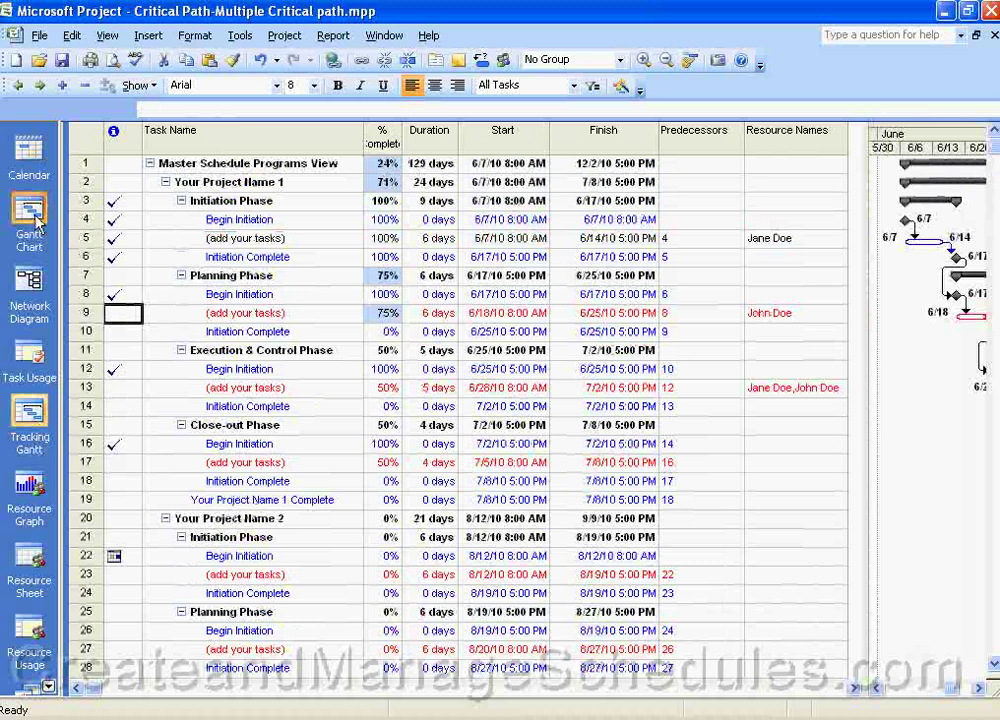
{"action": "left_click", "coordinate": [30, 218]}
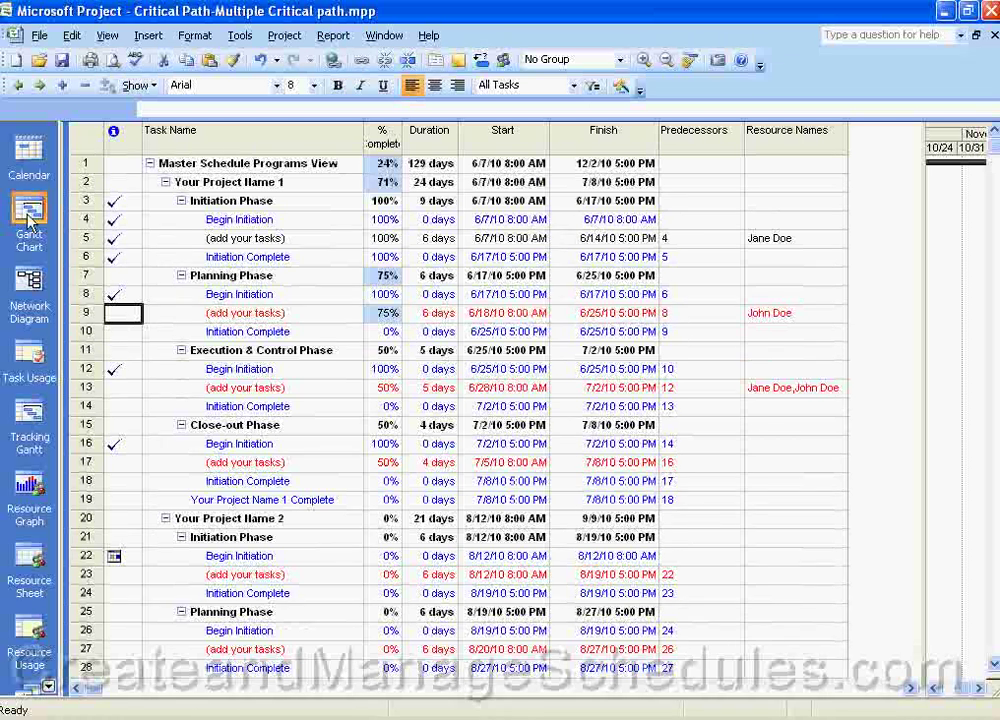
{"action": "left_click", "coordinate": [381, 38]}
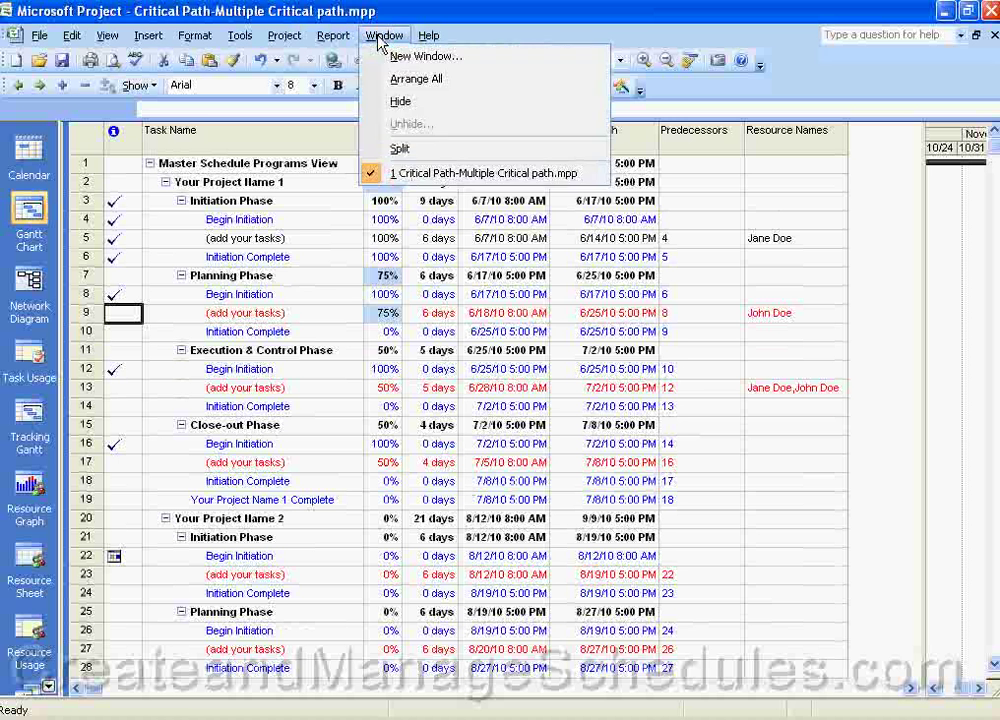
{"action": "left_click", "coordinate": [400, 149]}
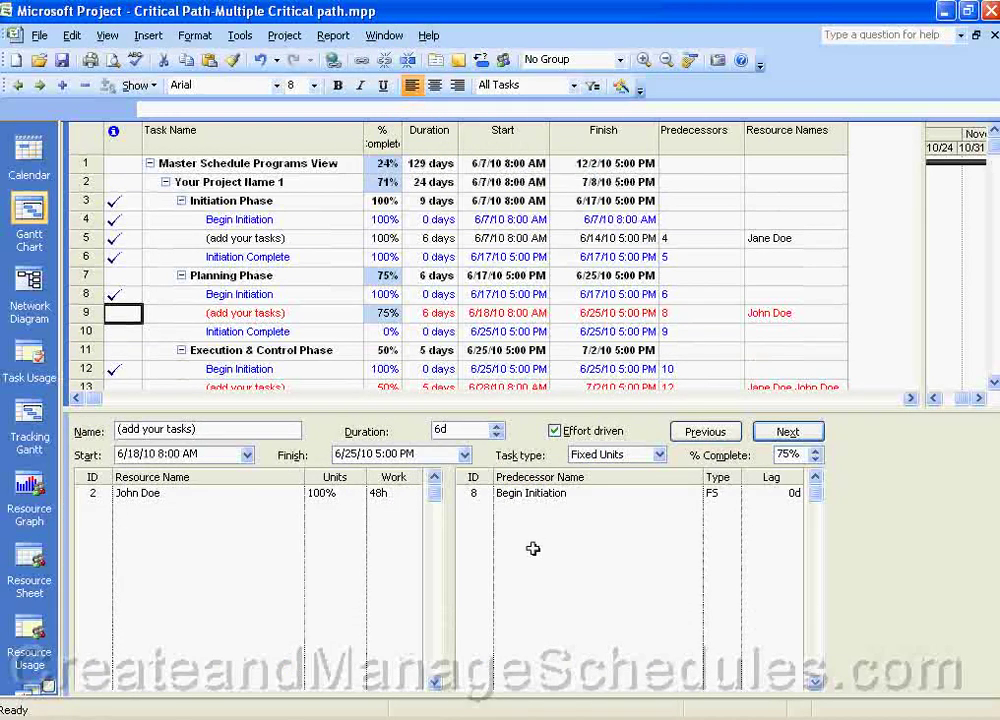
{"action": "right_click", "coordinate": [884, 527]}
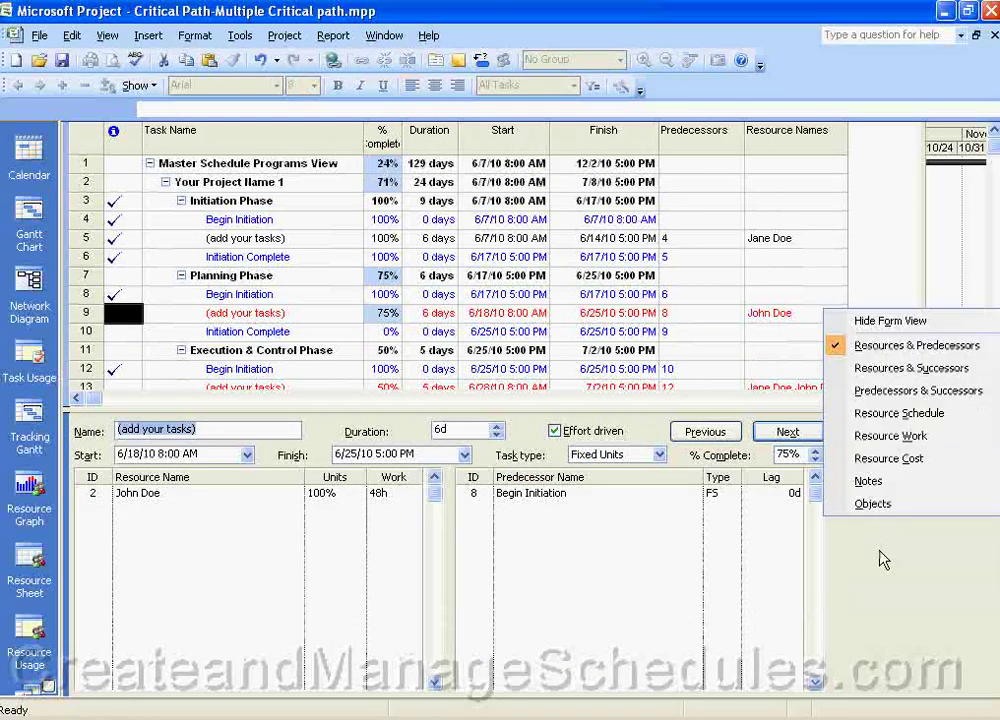
{"action": "left_click", "coordinate": [882, 563]}
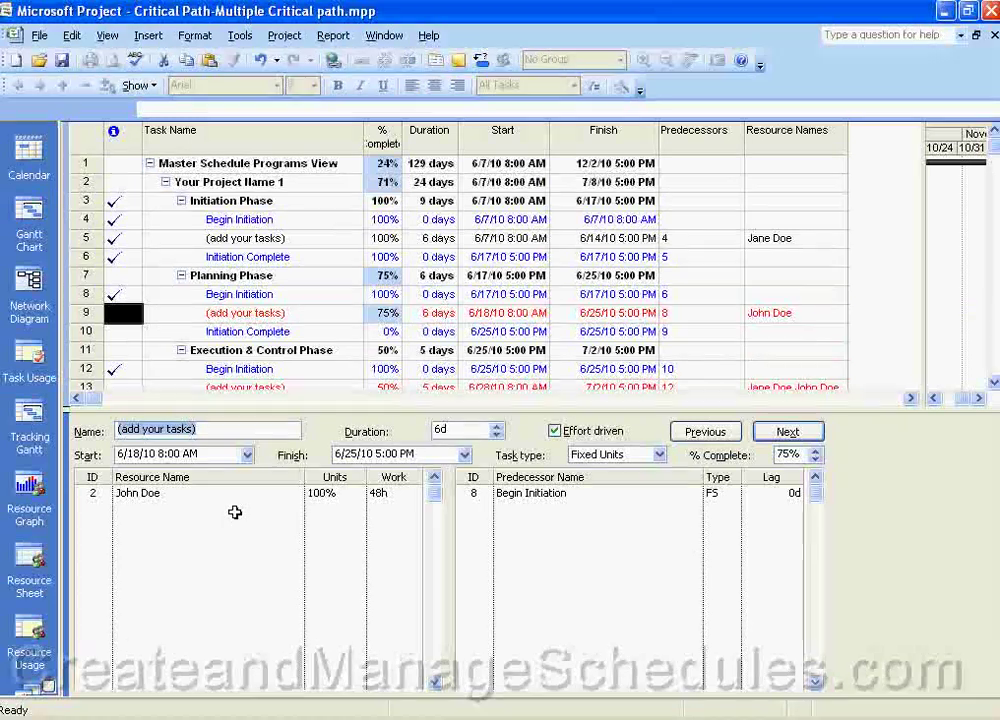
Hide the View Bar and make first the Task Form pane, then the Gantt Chart pane active
{"action": "left_click", "coordinate": [105, 36]}
{"action": "left_click", "coordinate": [152, 334]}
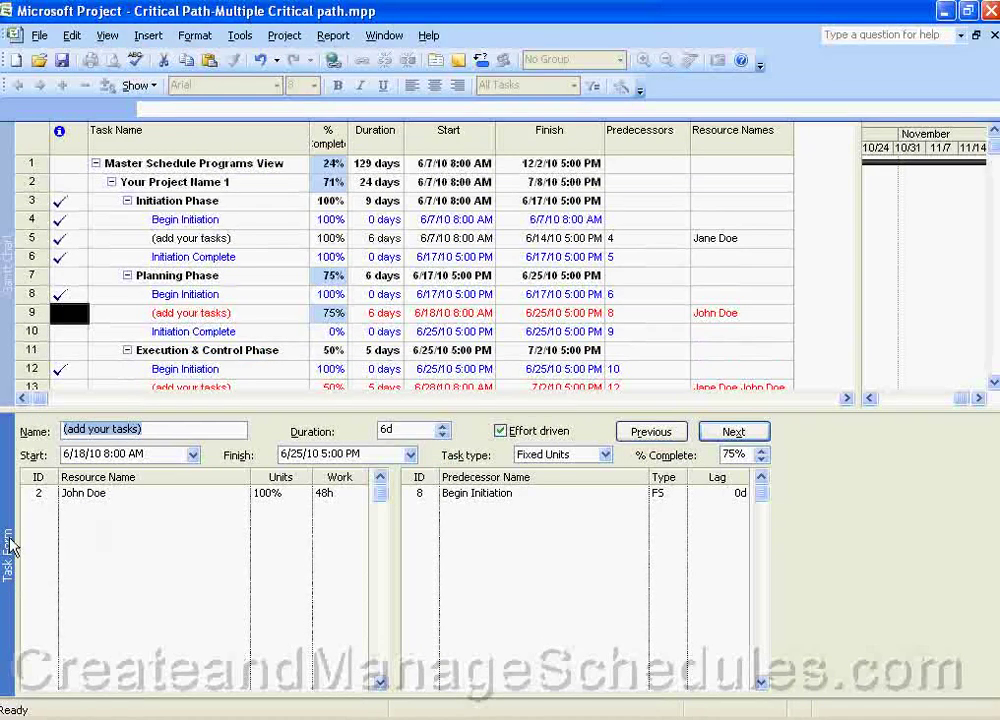
{"action": "left_click", "coordinate": [95, 493]}
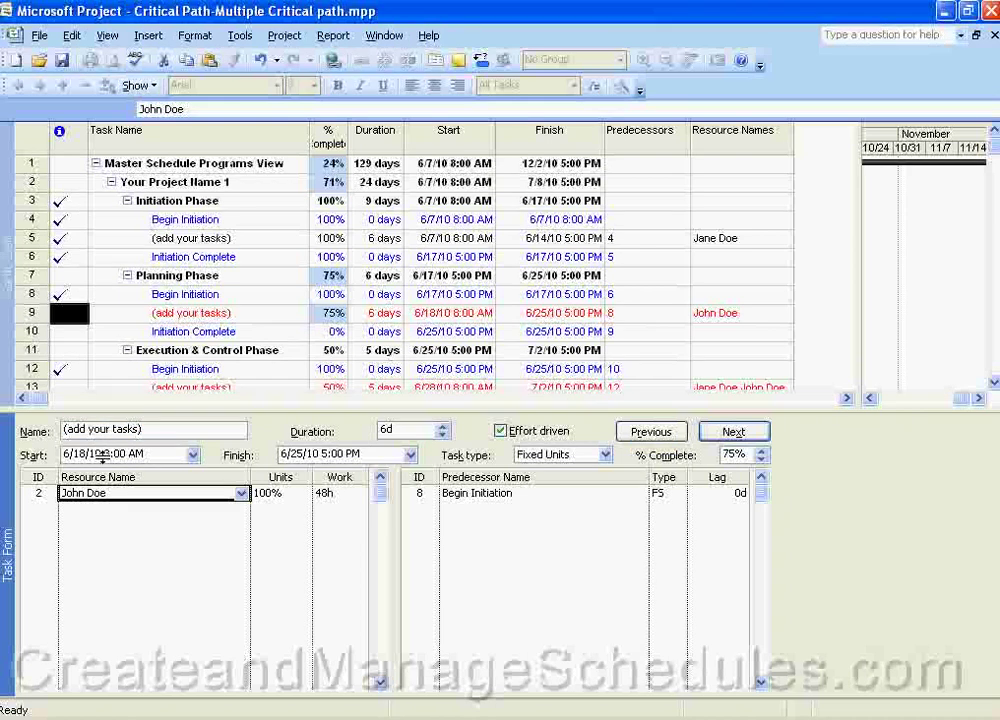
{"action": "left_click", "coordinate": [8, 218]}
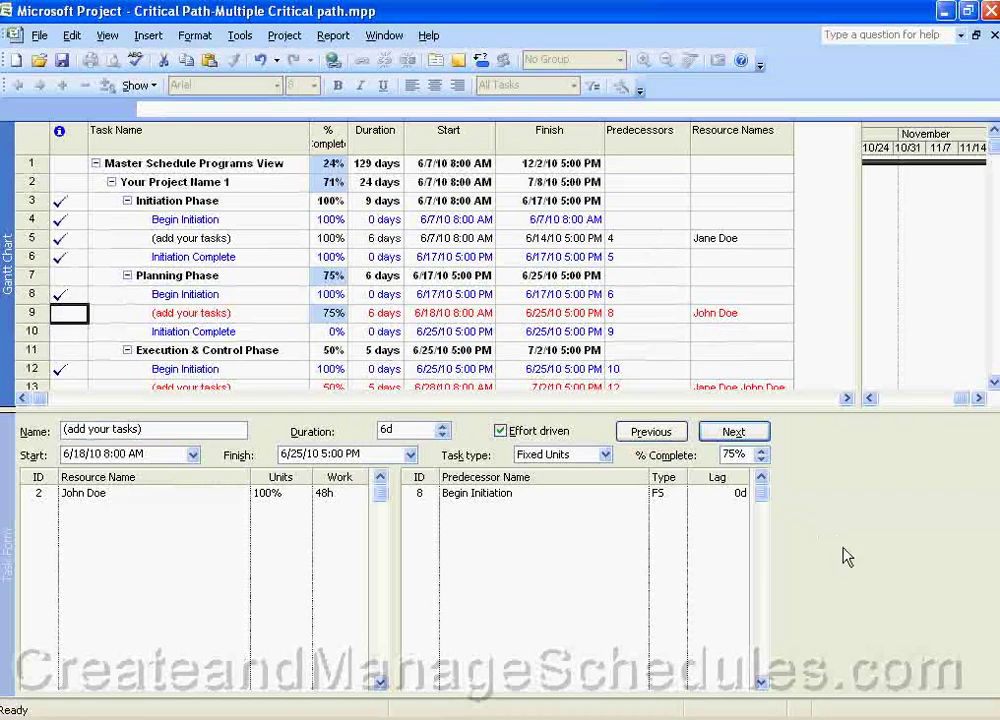
Compare the Resource Work, Resource Schedule, Resources & Predecessors and Resource Cost details for task 9 in the Task Form, ending on Resource Work
{"action": "right_click", "coordinate": [833, 517]}
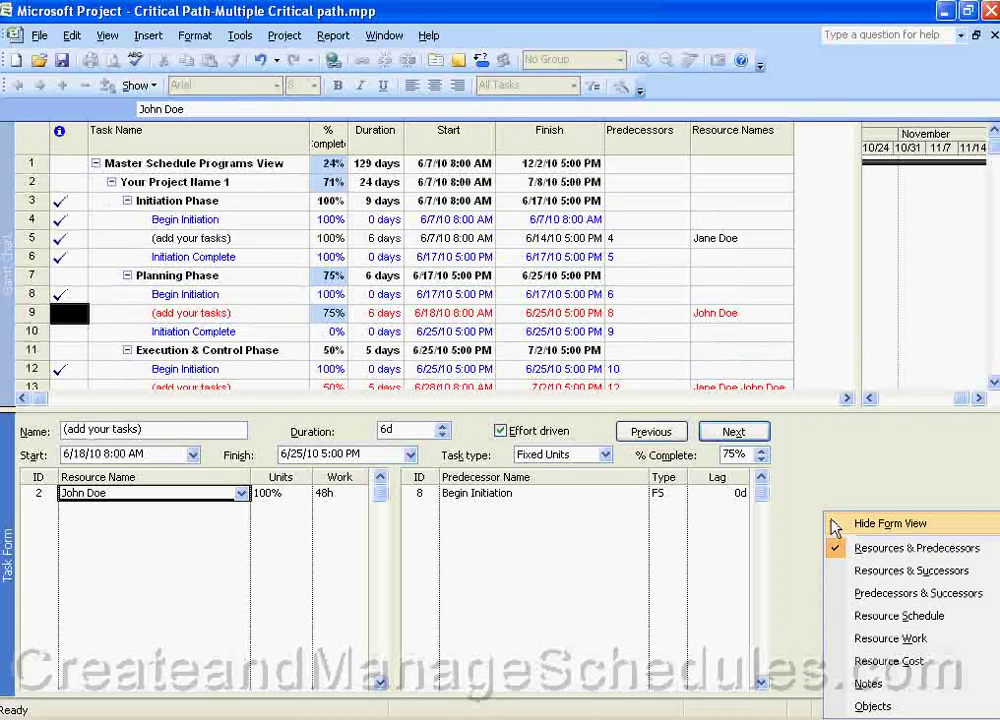
{"action": "left_click", "coordinate": [876, 640]}
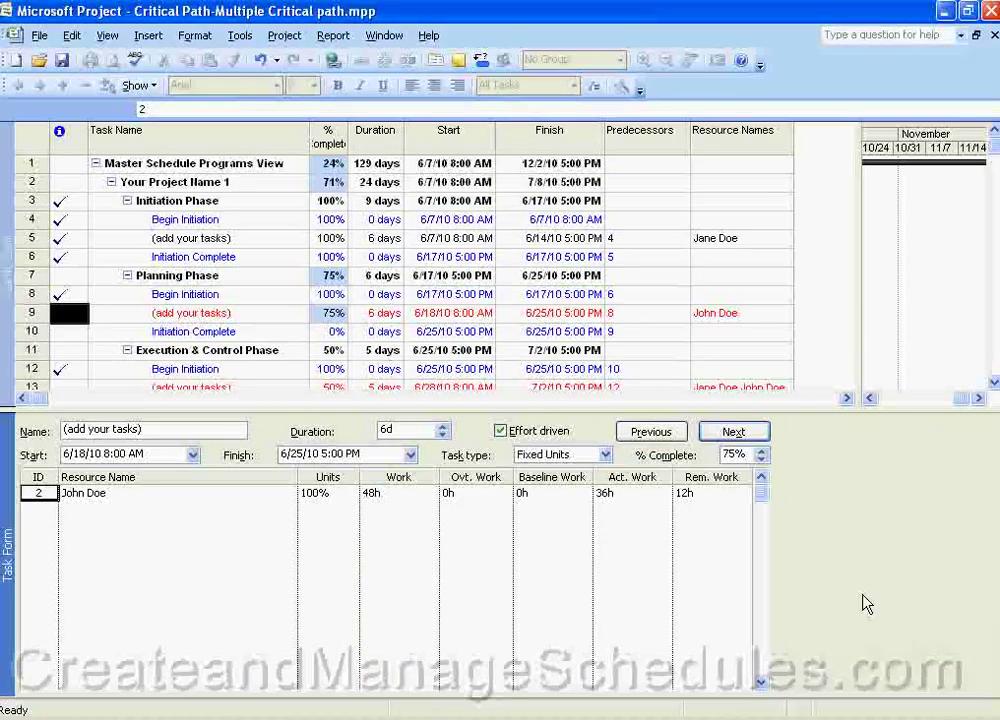
{"action": "right_click", "coordinate": [833, 516]}
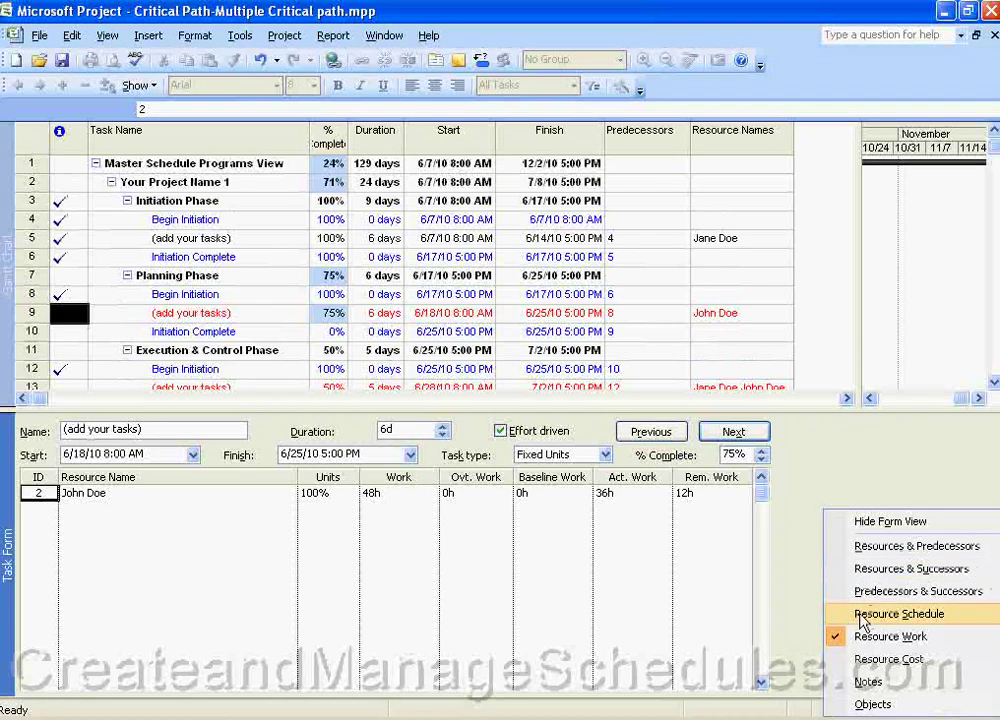
{"action": "left_click", "coordinate": [862, 622]}
{"action": "right_click", "coordinate": [830, 546]}
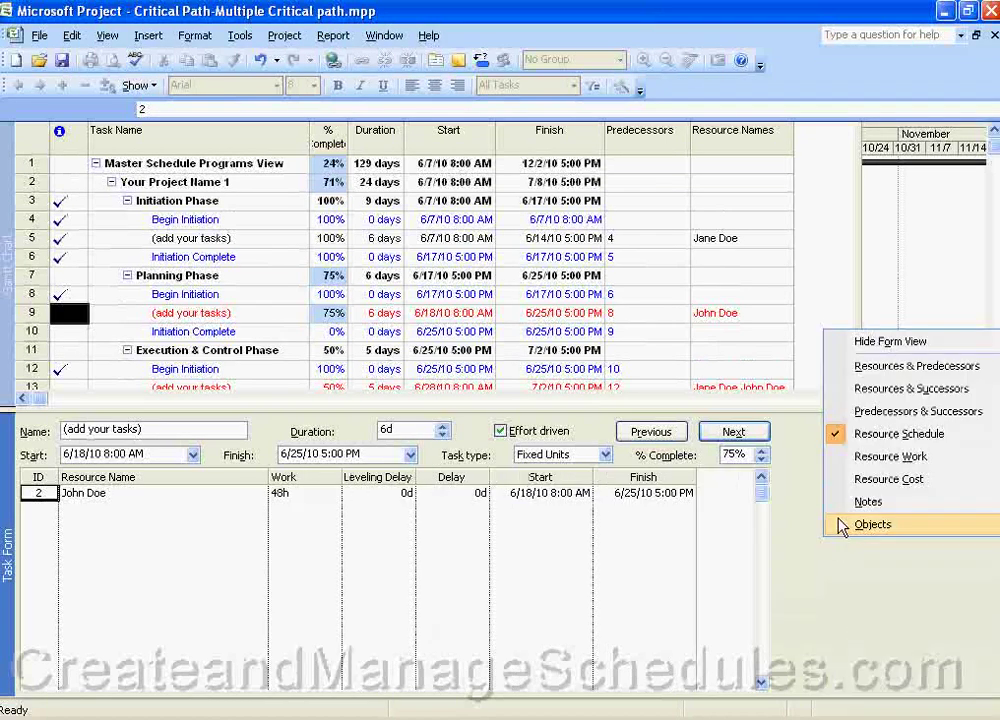
{"action": "left_click", "coordinate": [870, 368]}
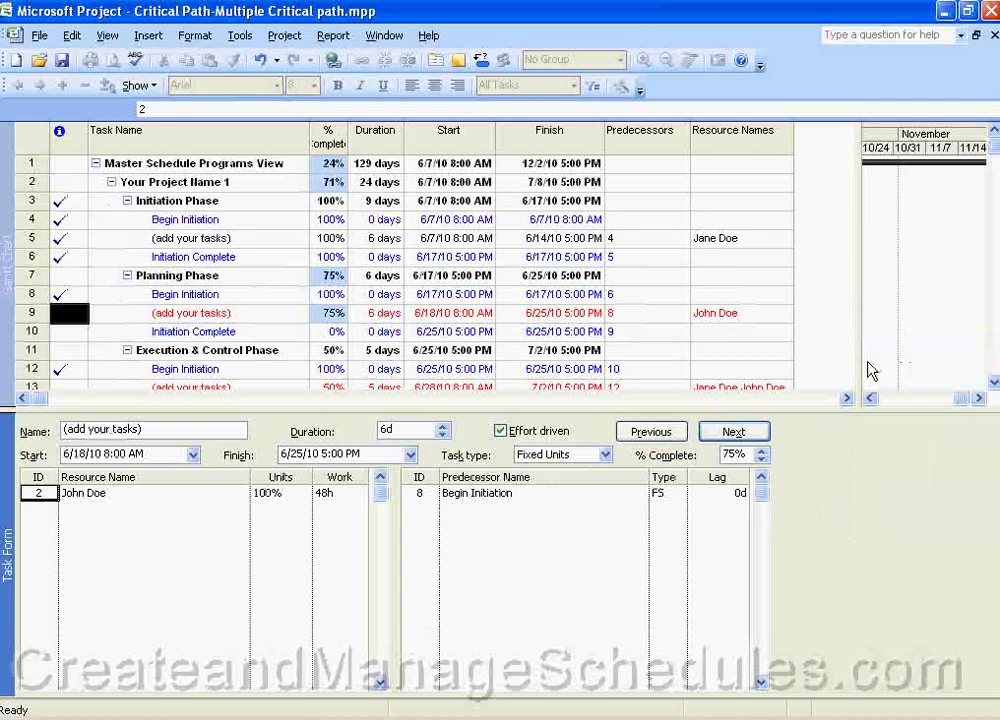
{"action": "right_click", "coordinate": [808, 541]}
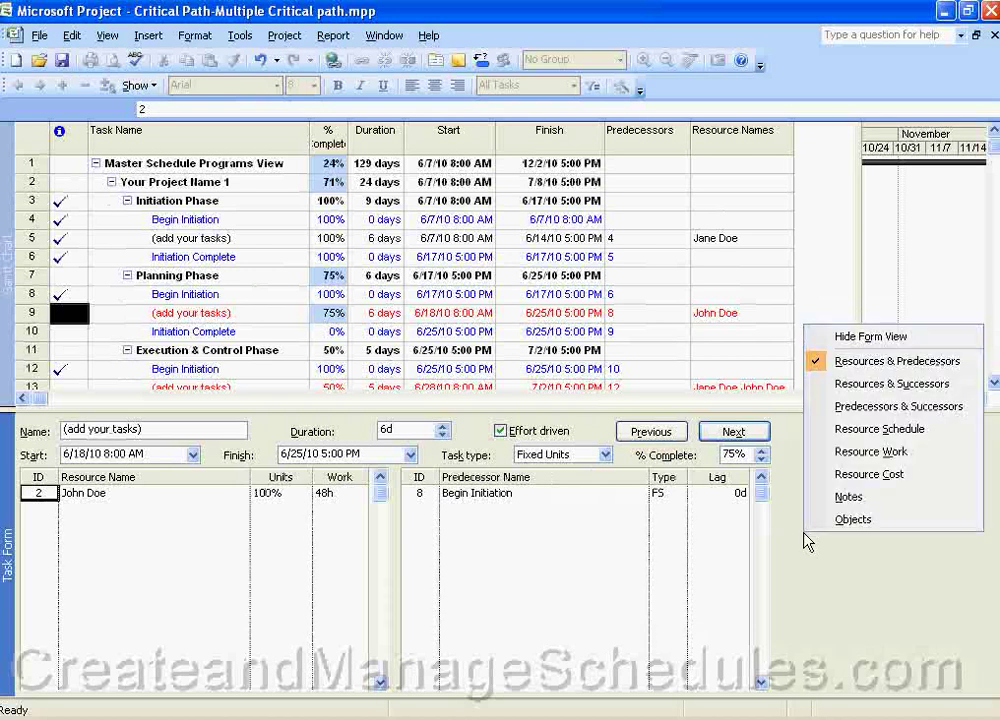
{"action": "left_click", "coordinate": [852, 480]}
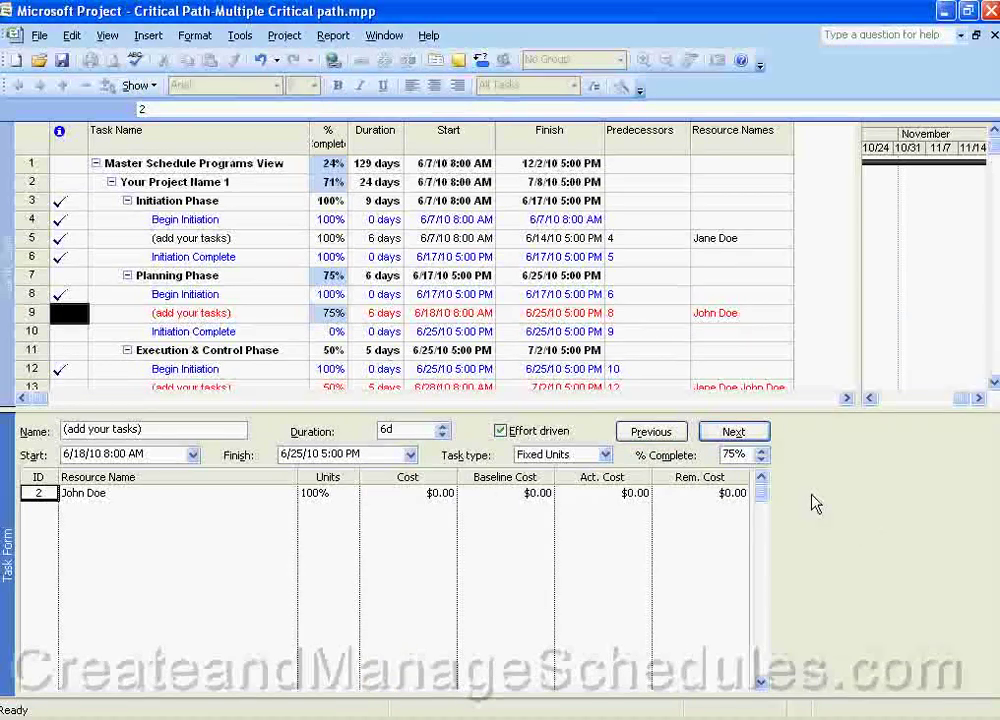
{"action": "right_click", "coordinate": [824, 520]}
{"action": "left_click", "coordinate": [873, 443]}
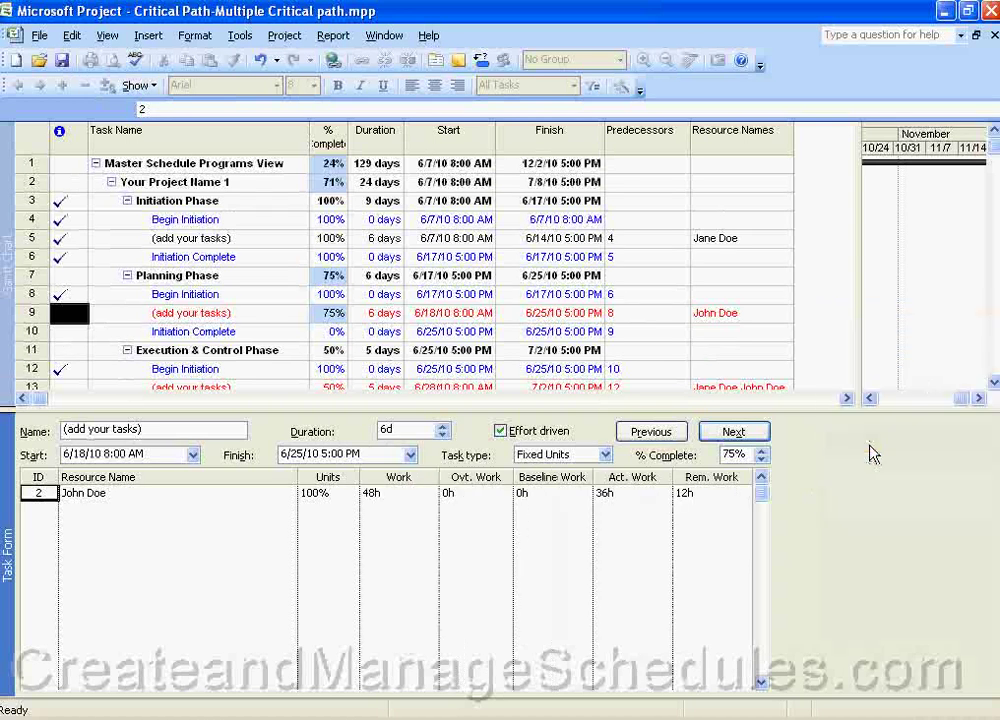
Set the Task Form back to showing Resources & Predecessors for task 9
{"action": "right_click", "coordinate": [848, 502]}
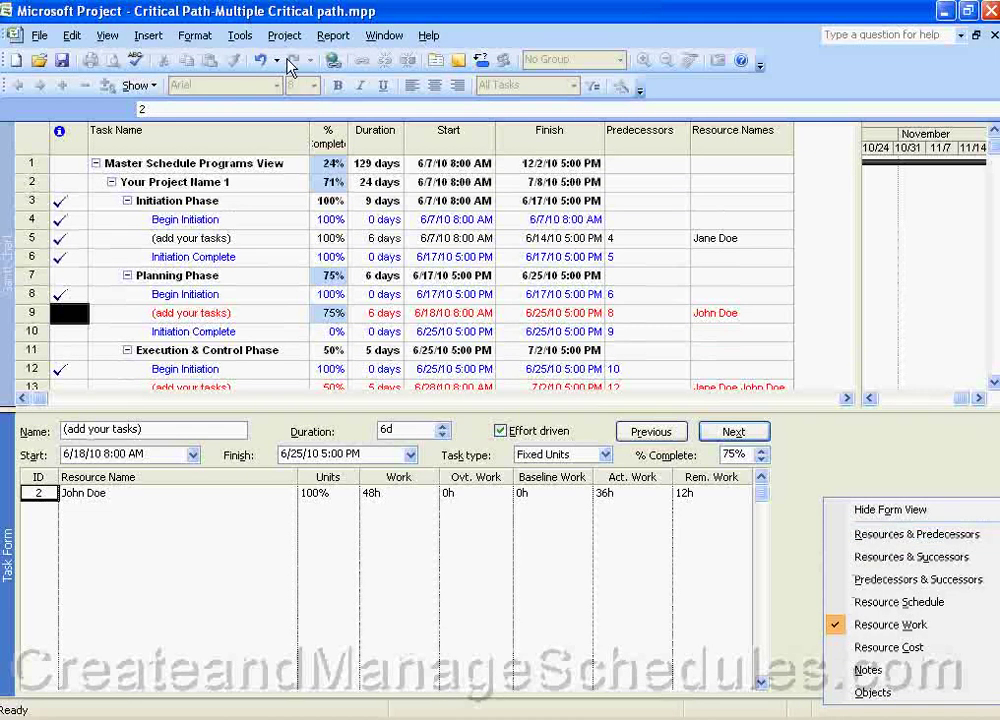
{"action": "left_click", "coordinate": [384, 36]}
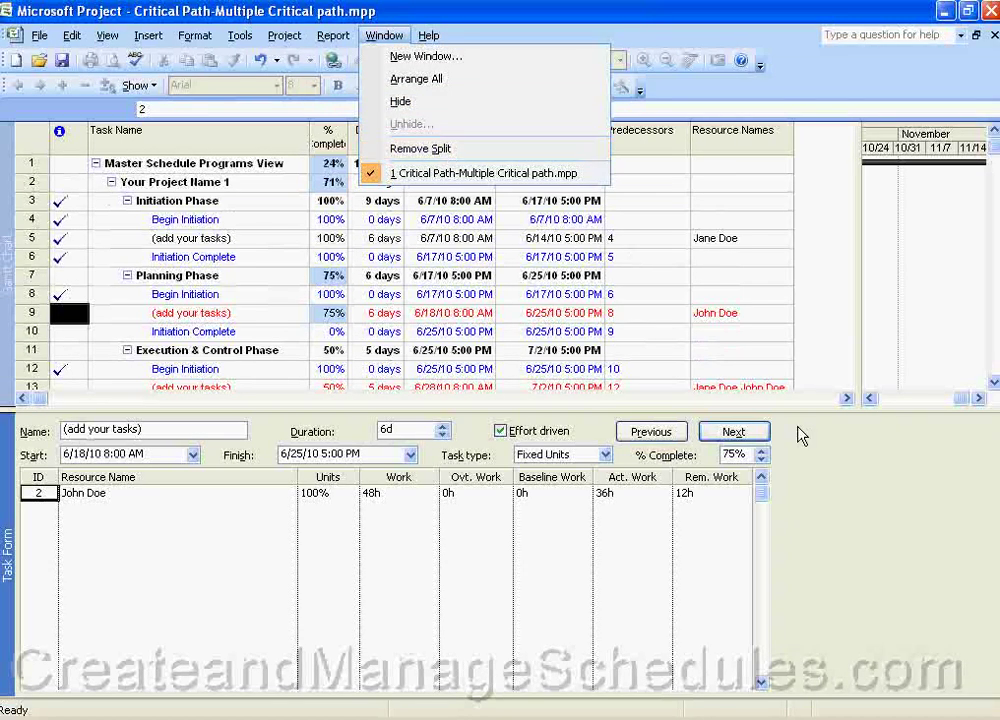
{"action": "left_click", "coordinate": [817, 508]}
{"action": "right_click", "coordinate": [816, 503]}
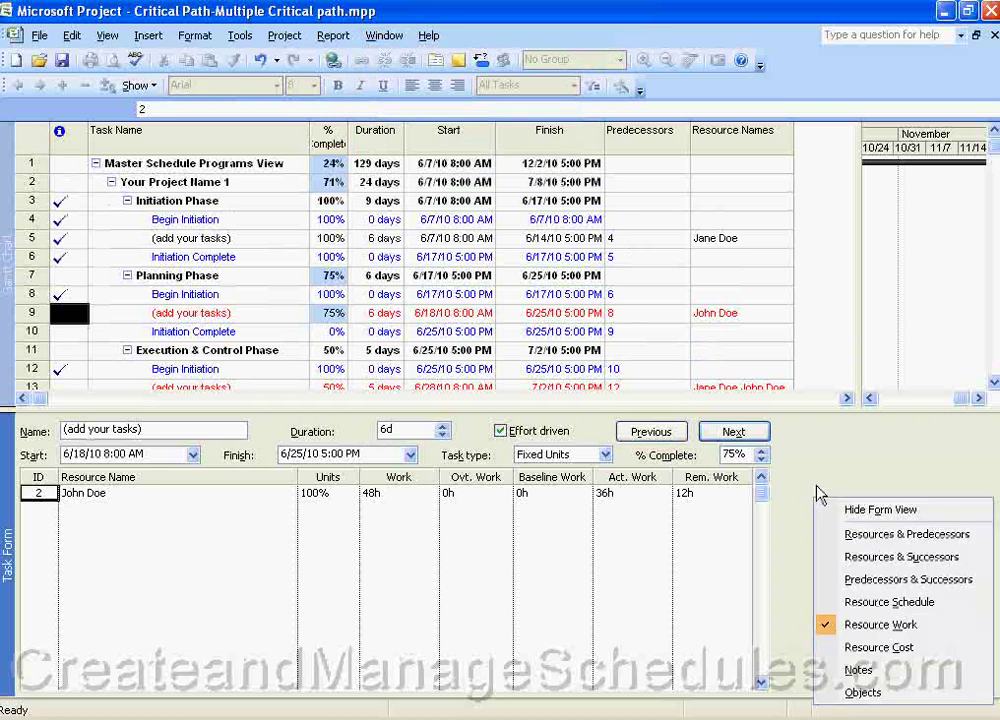
{"action": "left_click", "coordinate": [852, 537]}
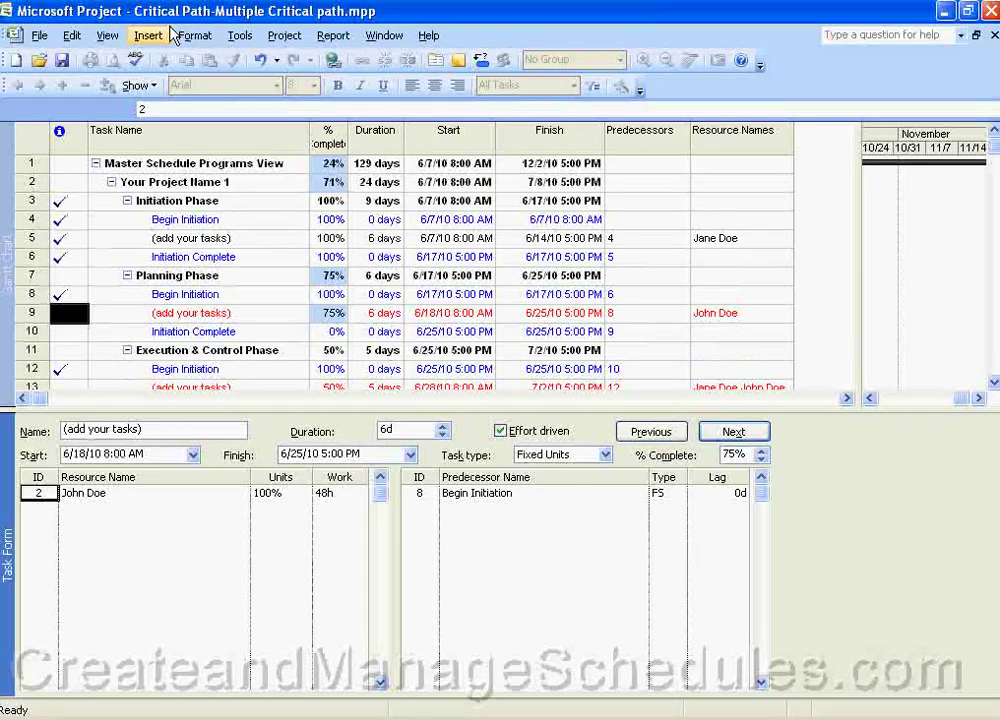
Replace the Task Form in the split window with the Resource Form view
{"action": "left_click", "coordinate": [112, 38]}
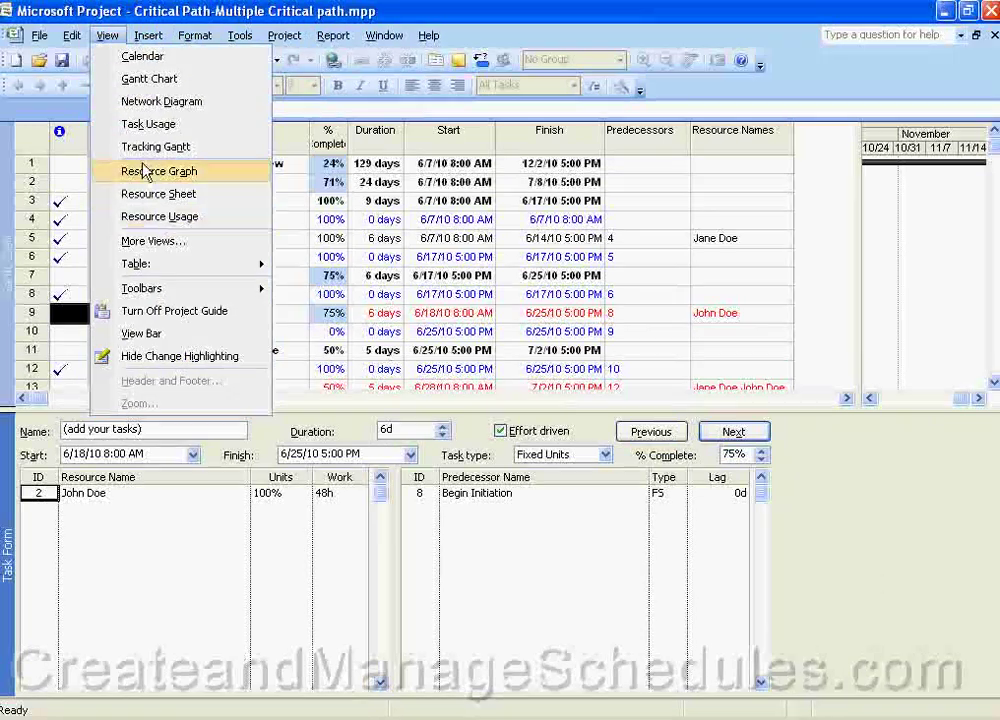
{"action": "left_click", "coordinate": [150, 242]}
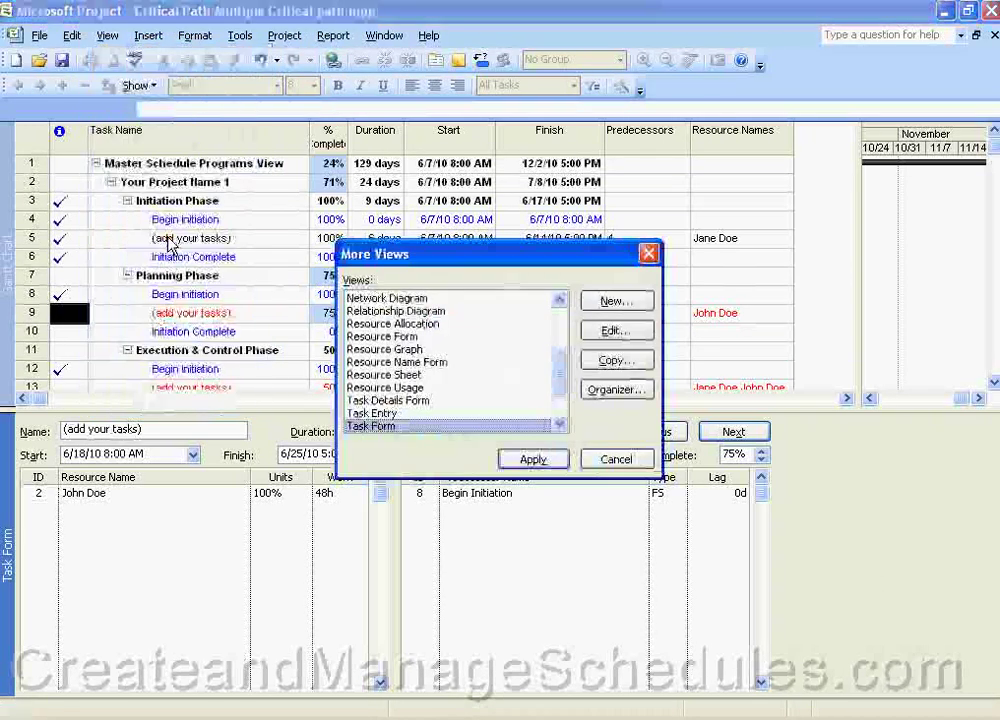
{"action": "mouse_move", "coordinate": [520, 263]}
{"action": "left_mouse_down"}
{"action": "mouse_move", "coordinate": [480, 259]}
{"action": "mouse_move", "coordinate": [504, 259]}
{"action": "left_mouse_up"}
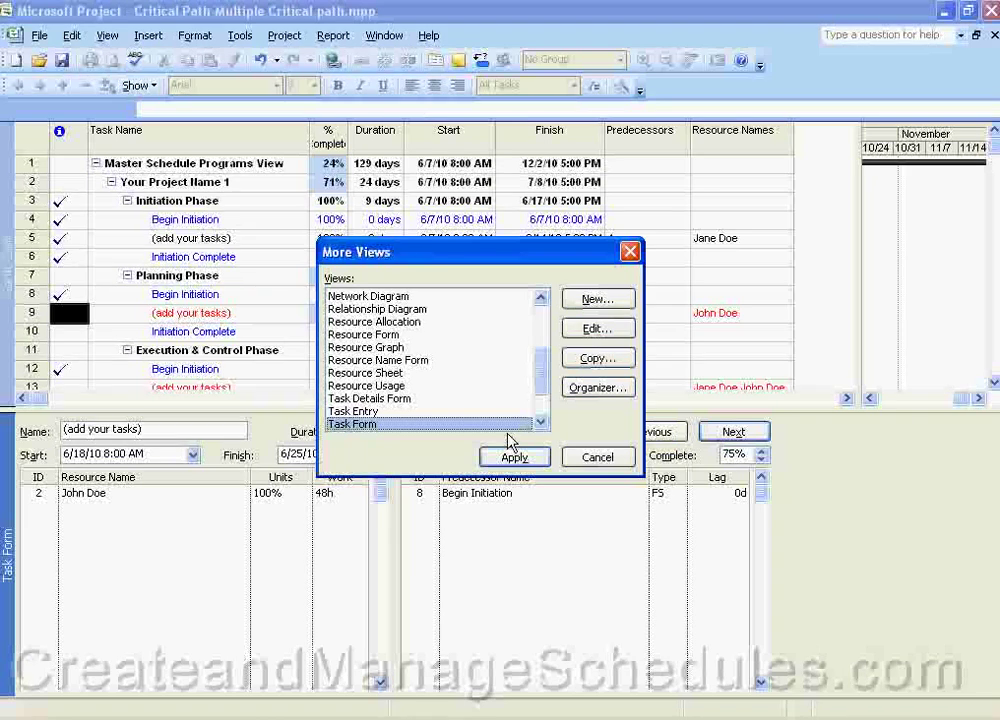
{"action": "mouse_move", "coordinate": [549, 379]}
{"action": "left_mouse_down"}
{"action": "mouse_move", "coordinate": [546, 410]}
{"action": "mouse_move", "coordinate": [542, 325]}
{"action": "mouse_move", "coordinate": [537, 374]}
{"action": "left_mouse_up"}
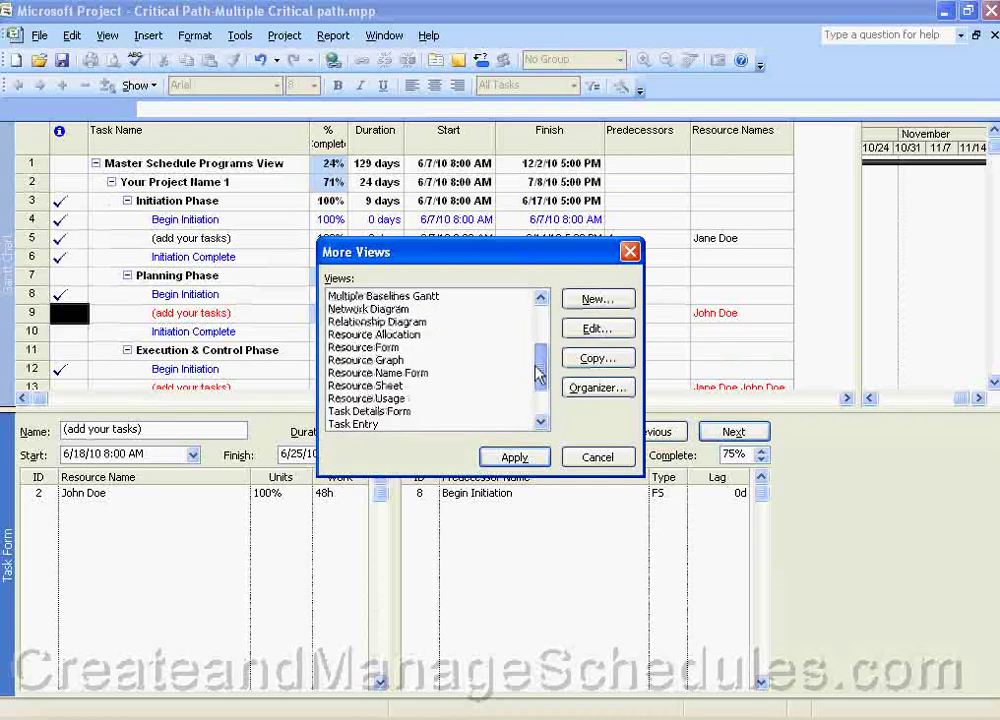
{"action": "left_click", "coordinate": [390, 348]}
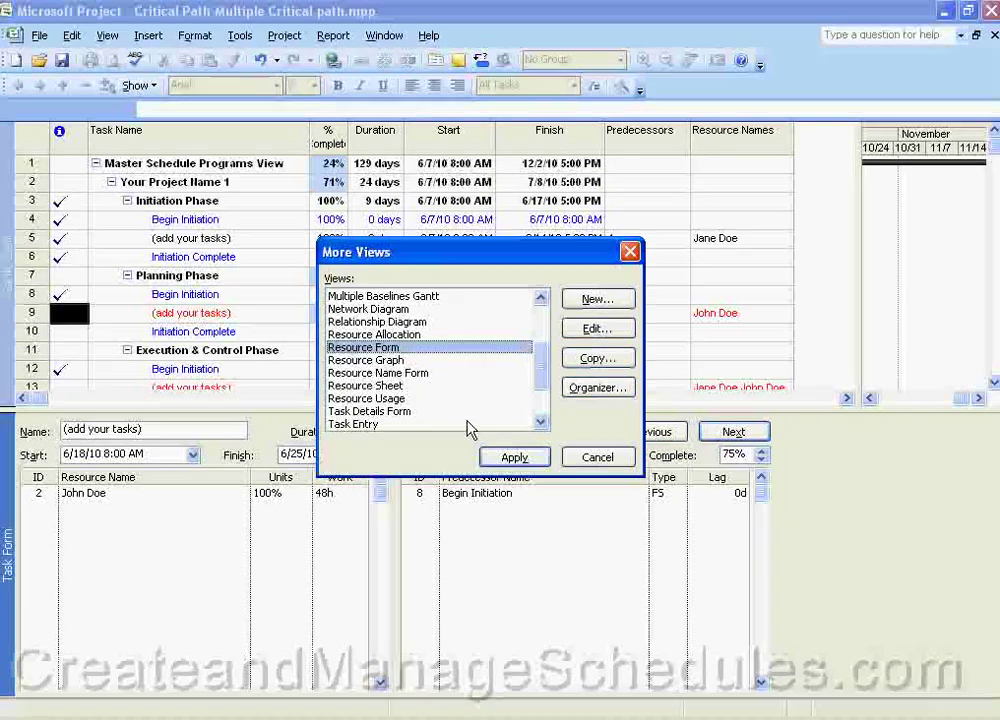
{"action": "left_click", "coordinate": [514, 457]}
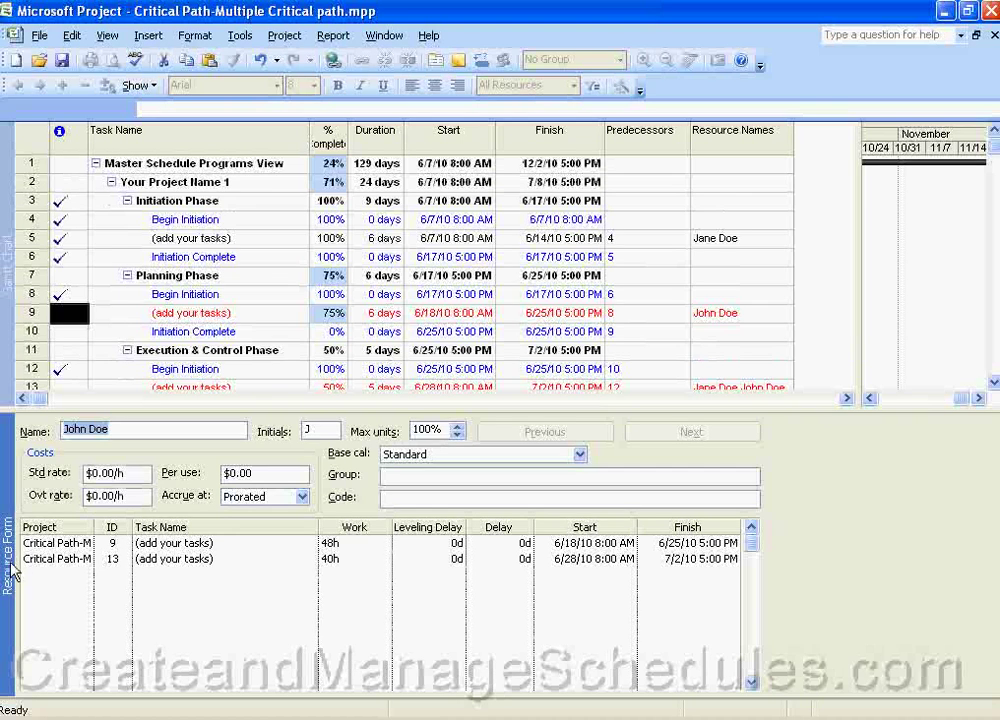
Switch the Resource Form's details from Cost to Notes and finally to Work for the resource assigned to task 9
{"action": "right_click", "coordinate": [829, 519]}
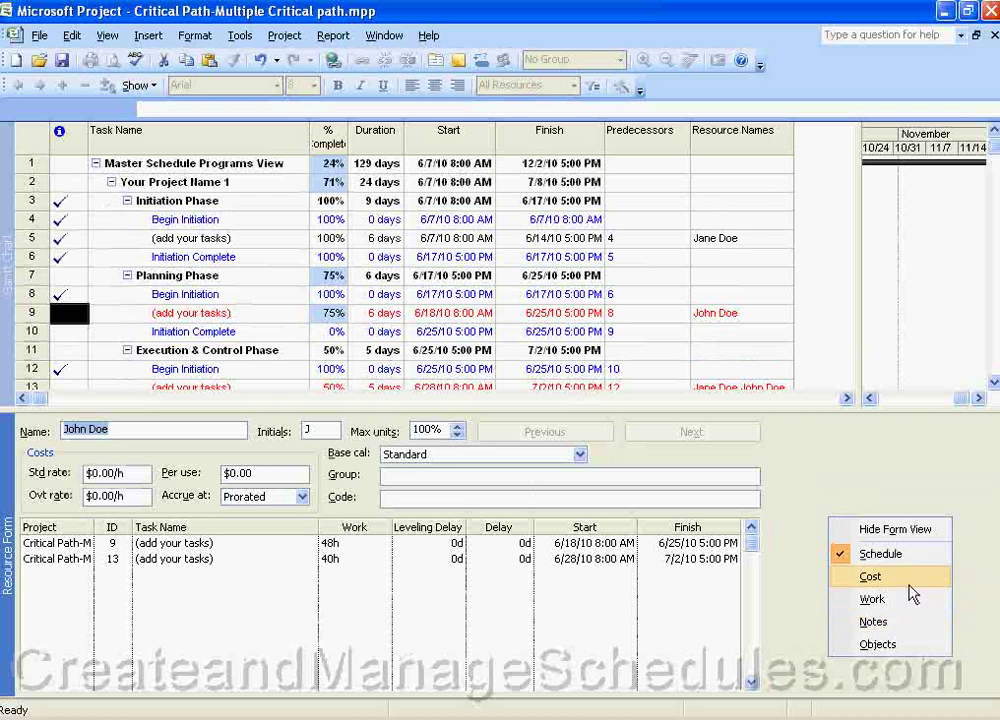
{"action": "left_click", "coordinate": [856, 586]}
{"action": "right_click", "coordinate": [862, 588]}
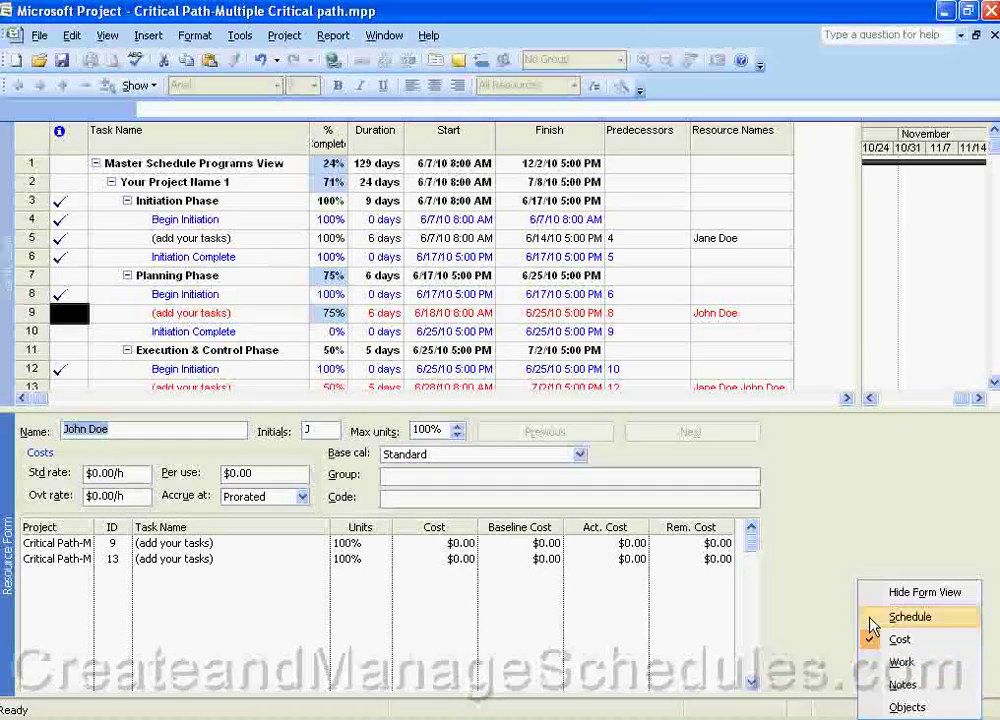
{"action": "left_click", "coordinate": [896, 685]}
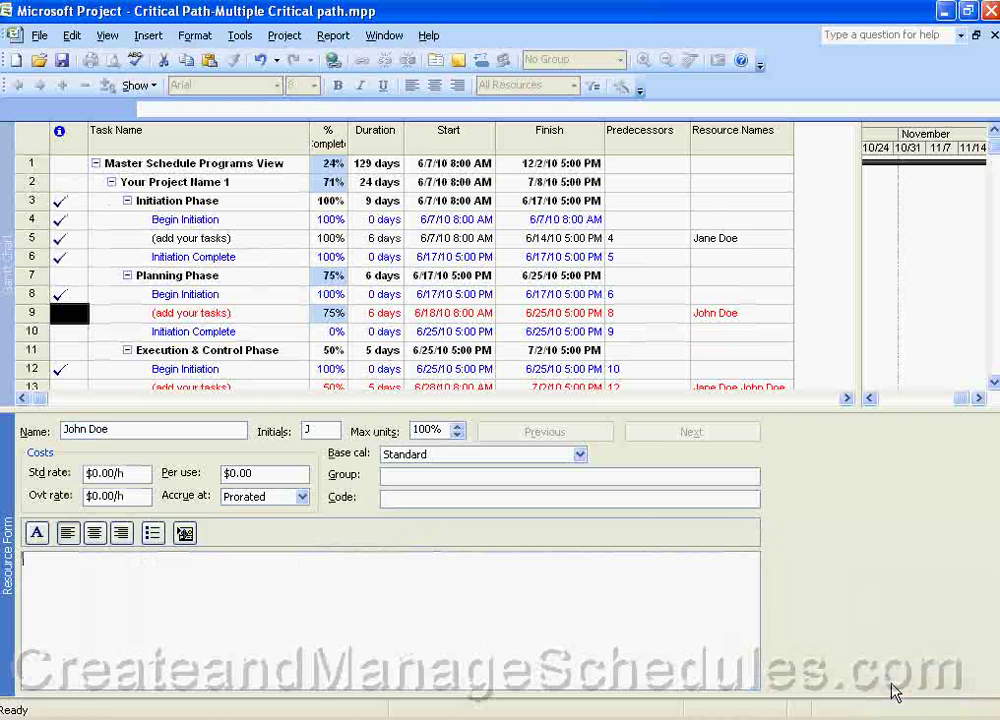
{"action": "right_click", "coordinate": [869, 527]}
{"action": "left_click", "coordinate": [908, 600]}
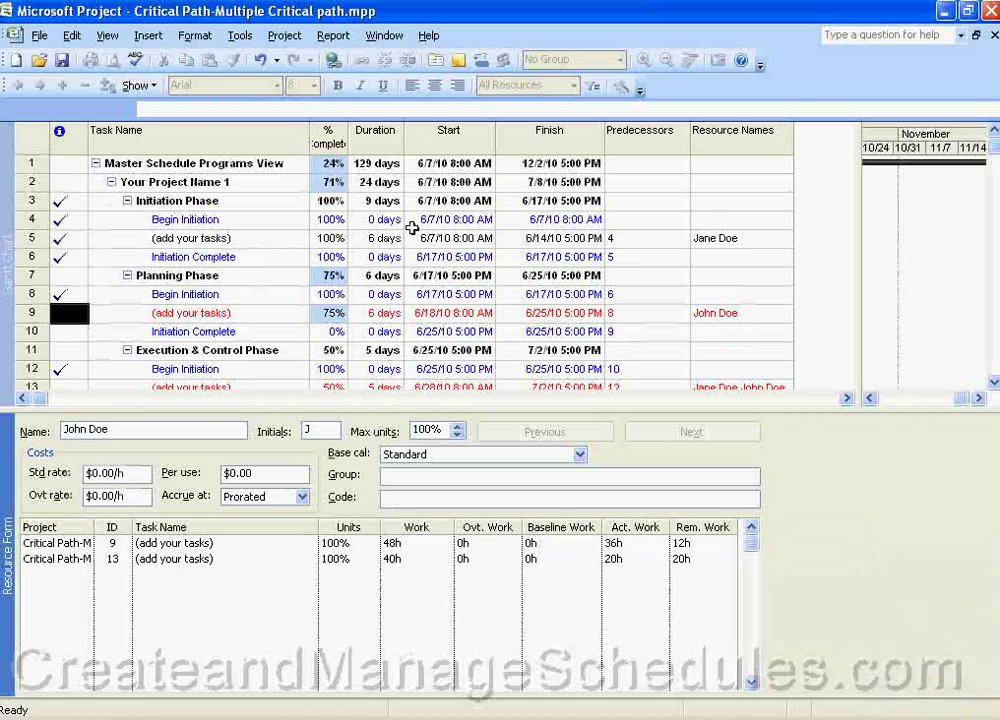
Show the Work details of the resource assigned to task 5 in the Resource Form and make the form pane active
{"action": "left_click", "coordinate": [411, 294]}
{"action": "left_click", "coordinate": [410, 238]}
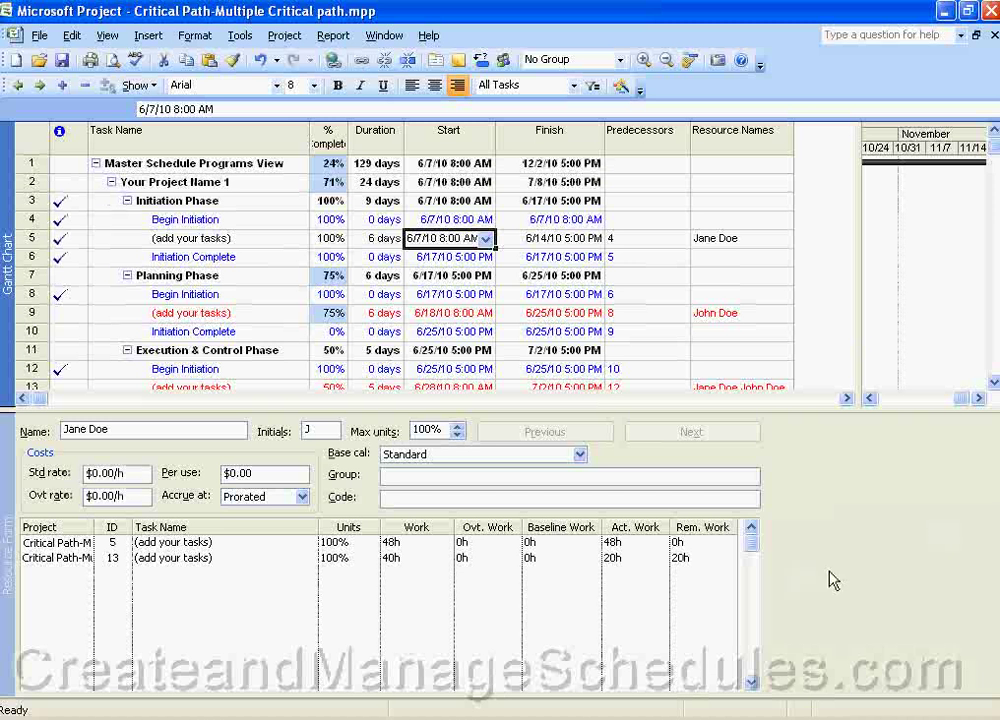
{"action": "left_click", "coordinate": [870, 528]}
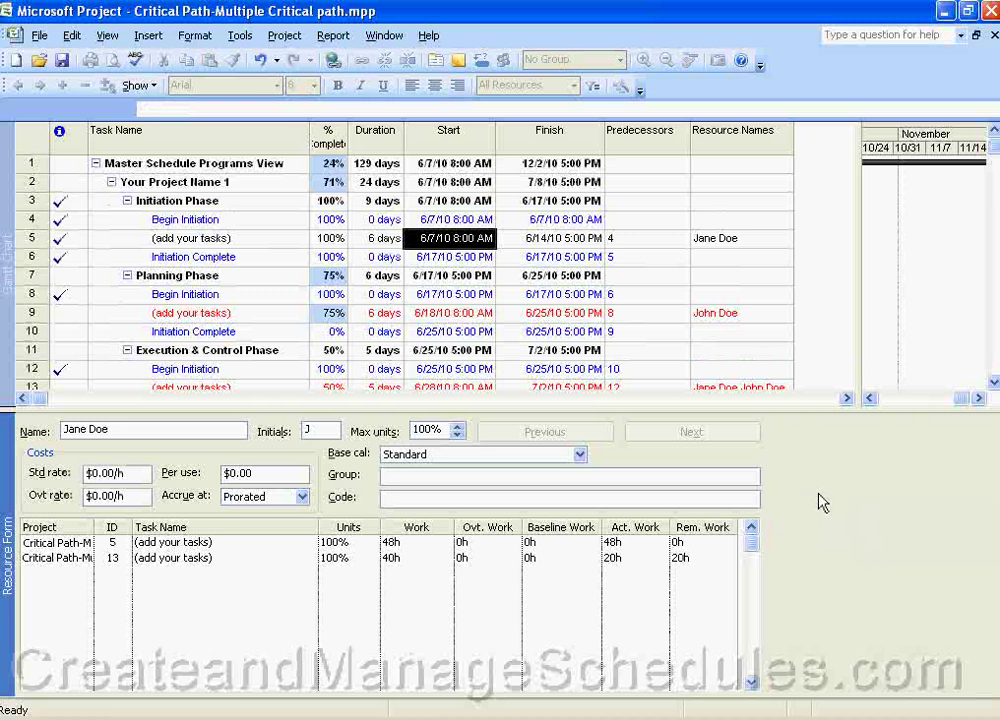
Browse the full list of views available for the Resource Form pane and close it without applying any
{"action": "left_click", "coordinate": [105, 40]}
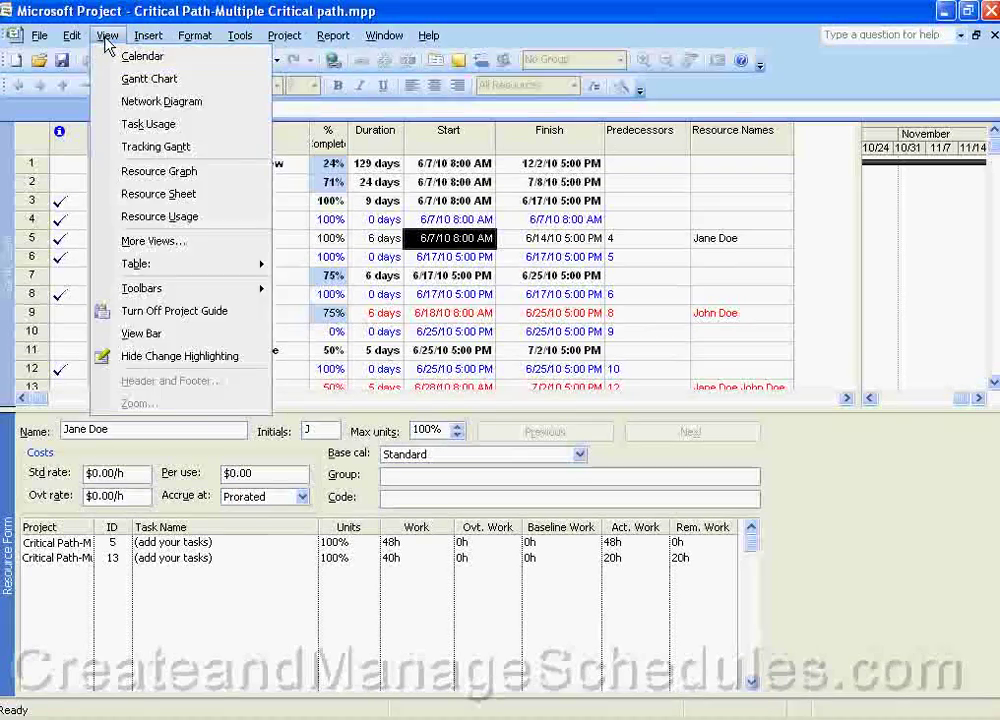
{"action": "left_click", "coordinate": [198, 251]}
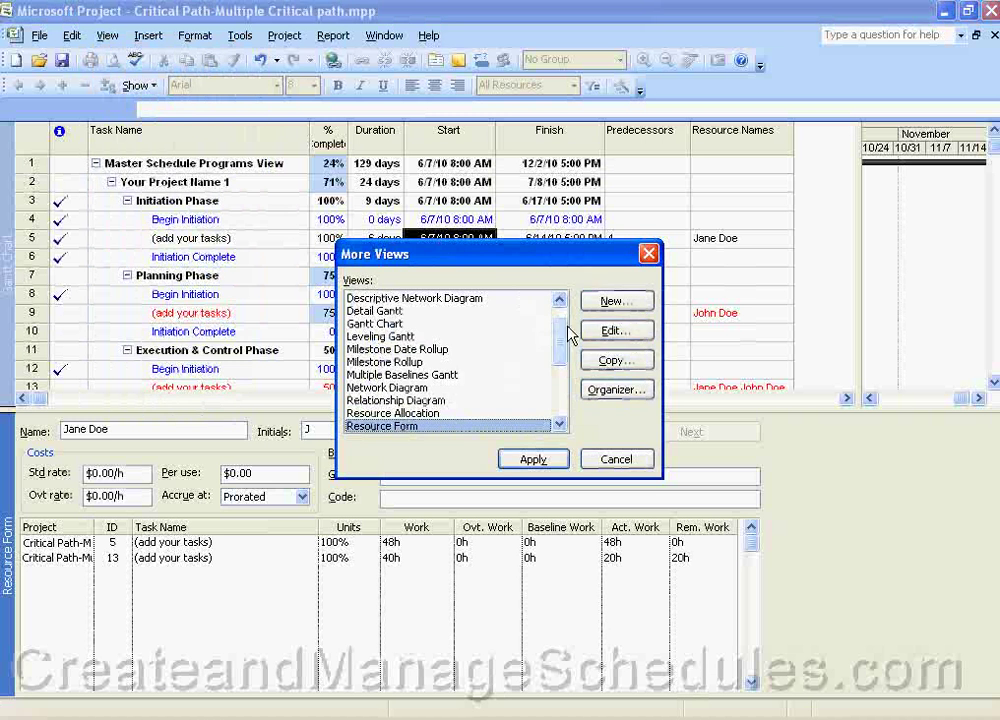
{"action": "scroll", "coordinate": [518, 374], "scroll_direction": "up", "scroll_amount": 1}
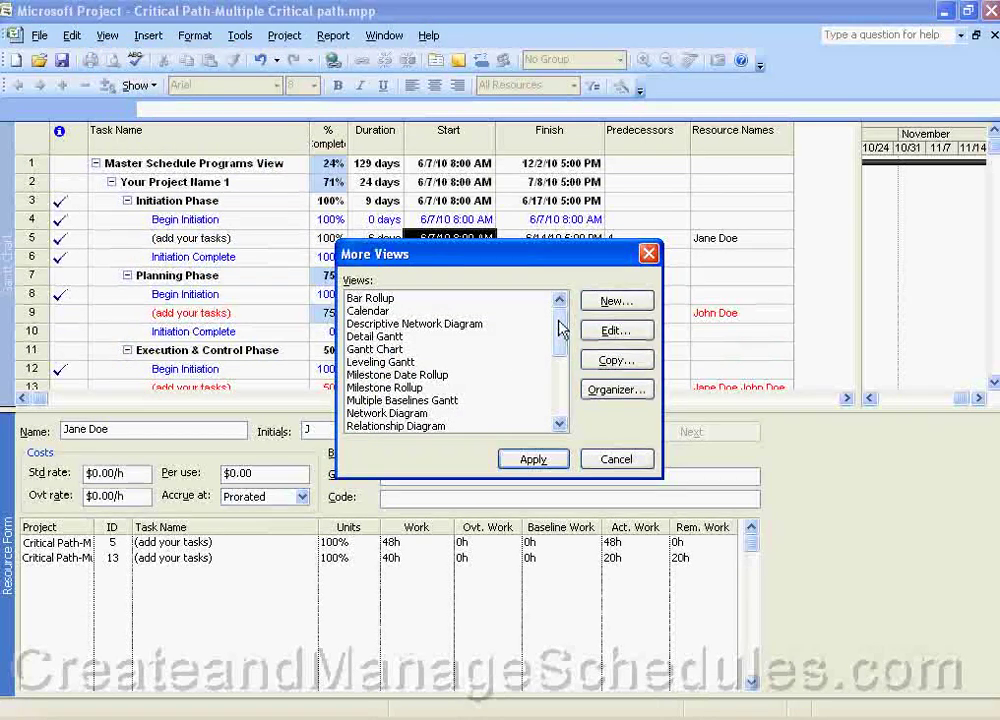
{"action": "left_click_drag", "start_coordinate": [561, 330], "coordinate": [553, 419]}
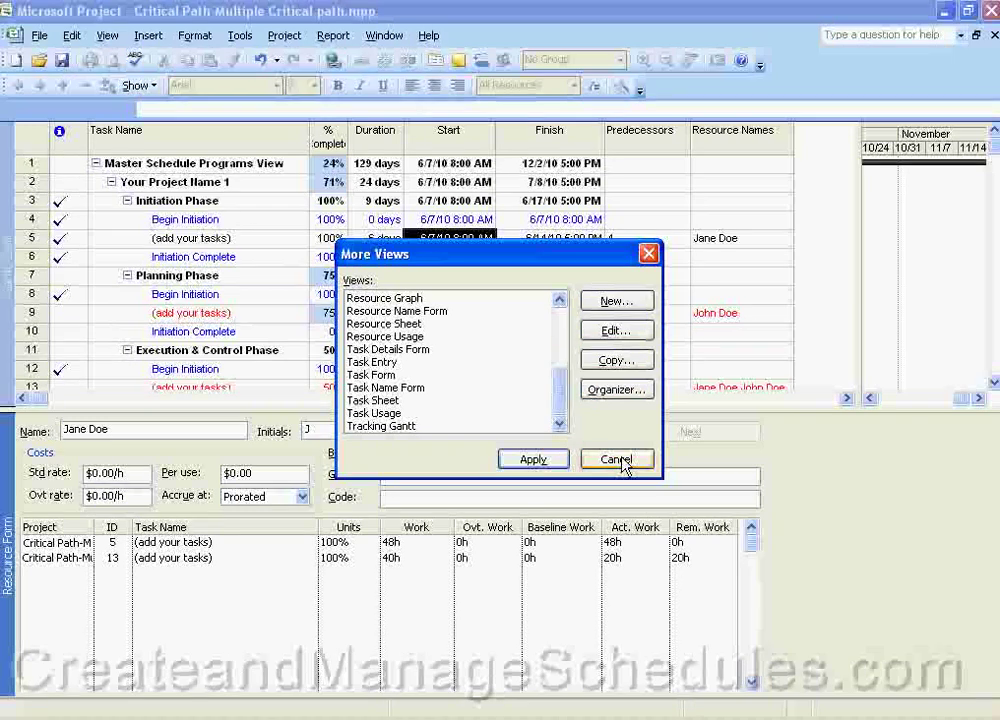
{"action": "scroll", "coordinate": [622, 466], "scroll_direction": "up", "scroll_amount": 4}
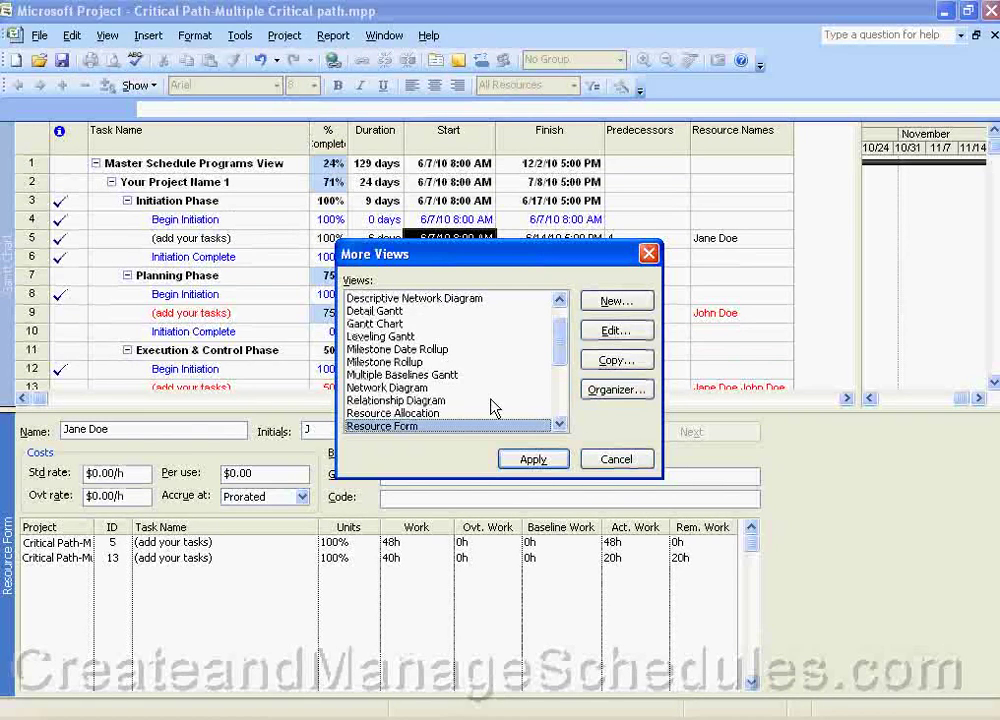
{"action": "left_click", "coordinate": [632, 467]}
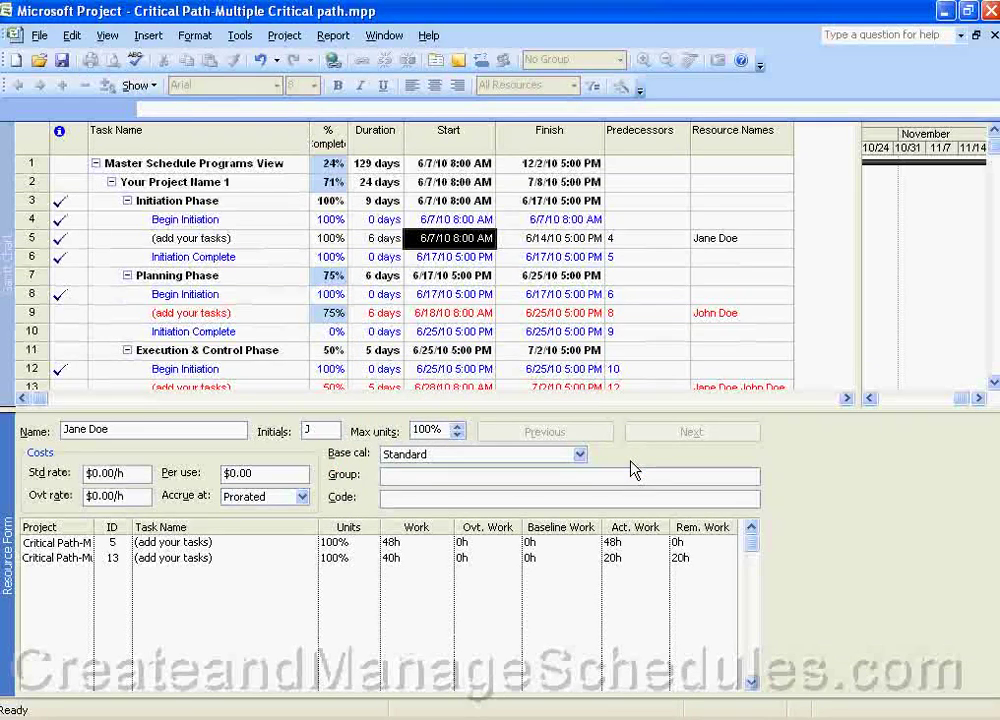
Remove the window split and display the View Bar alongside the Gantt Chart view
{"action": "left_click", "coordinate": [384, 35]}
{"action": "left_click", "coordinate": [425, 150]}
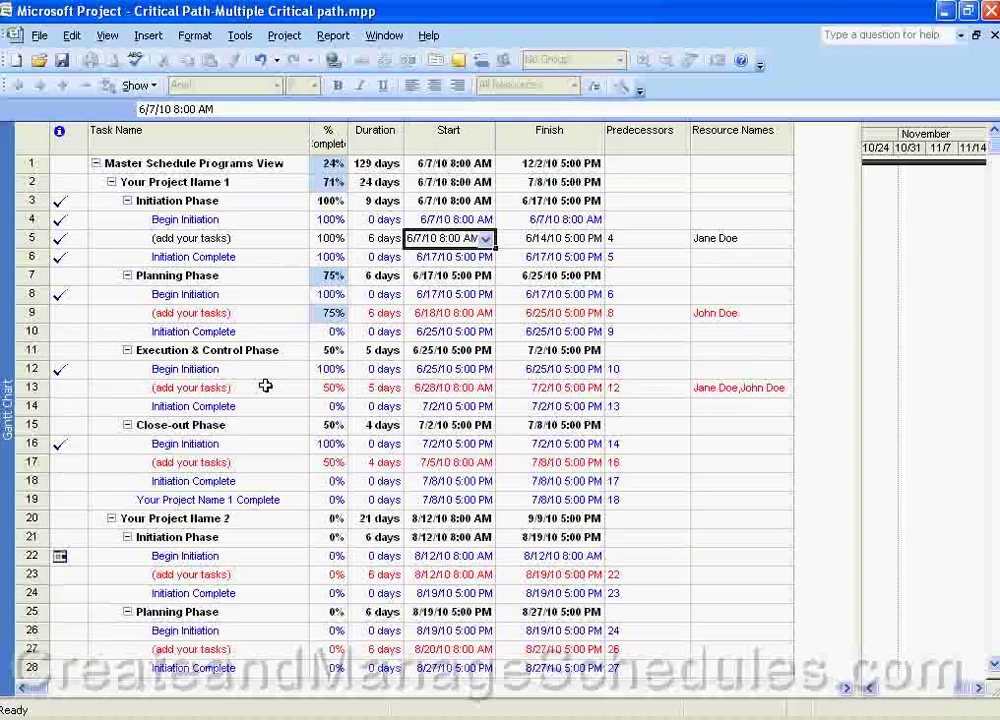
{"action": "left_click", "coordinate": [107, 35]}
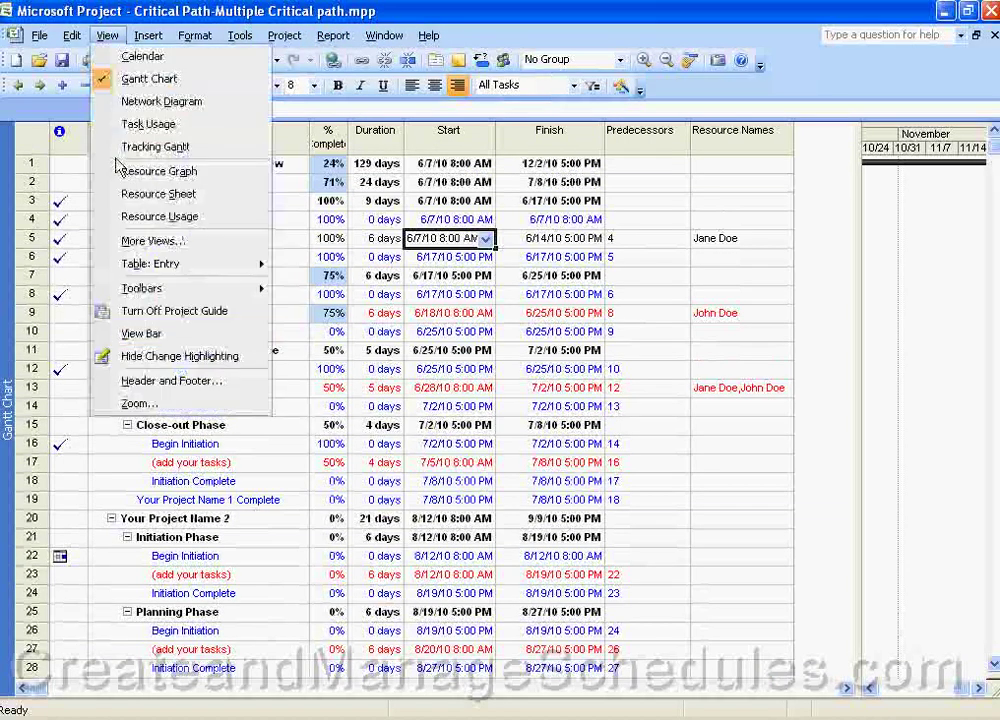
{"action": "left_click", "coordinate": [196, 334]}
{"action": "left_click", "coordinate": [28, 210]}
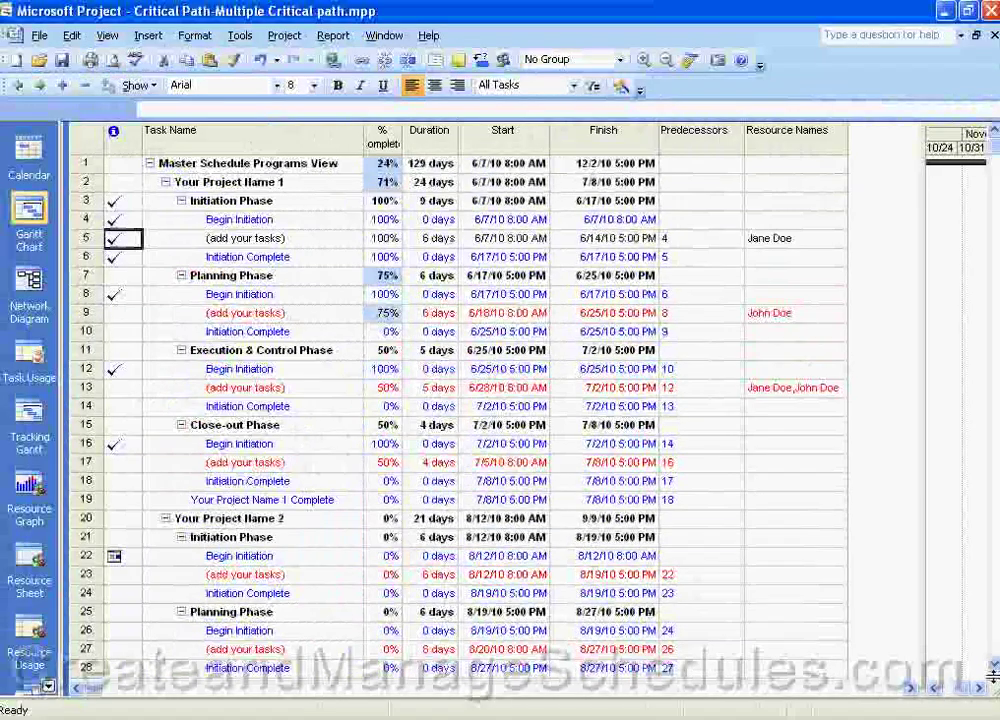
Split the Gantt Chart window with its split bar to show the Task Form and collapse it again, twice
{"action": "double_click", "coordinate": [993, 676]}
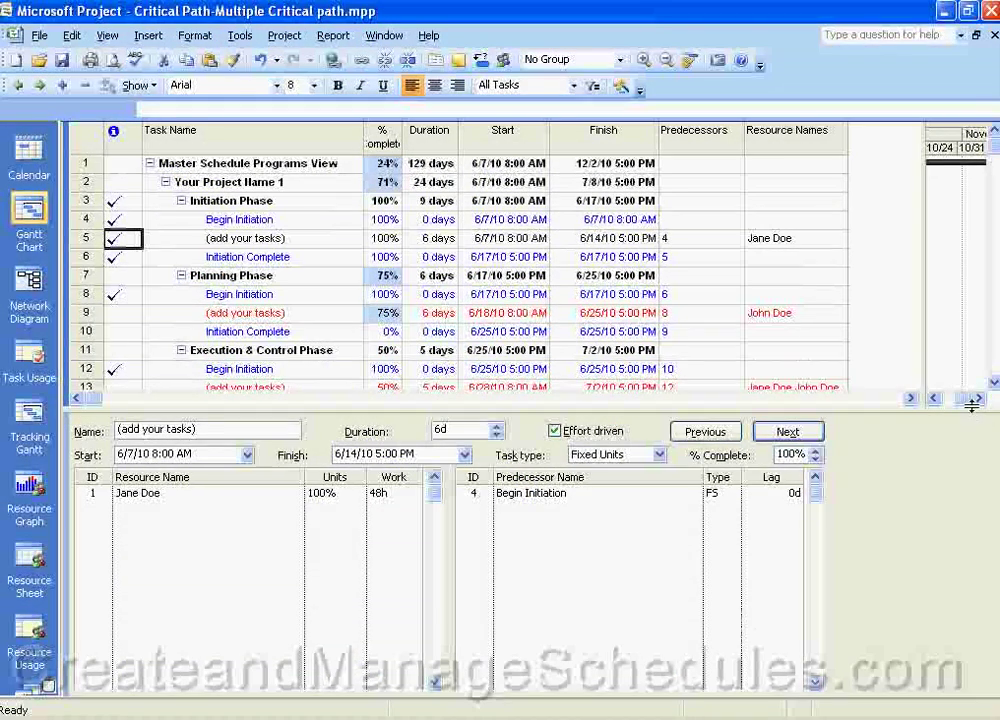
{"action": "left_click_drag", "start_coordinate": [975, 408], "coordinate": [972, 695]}
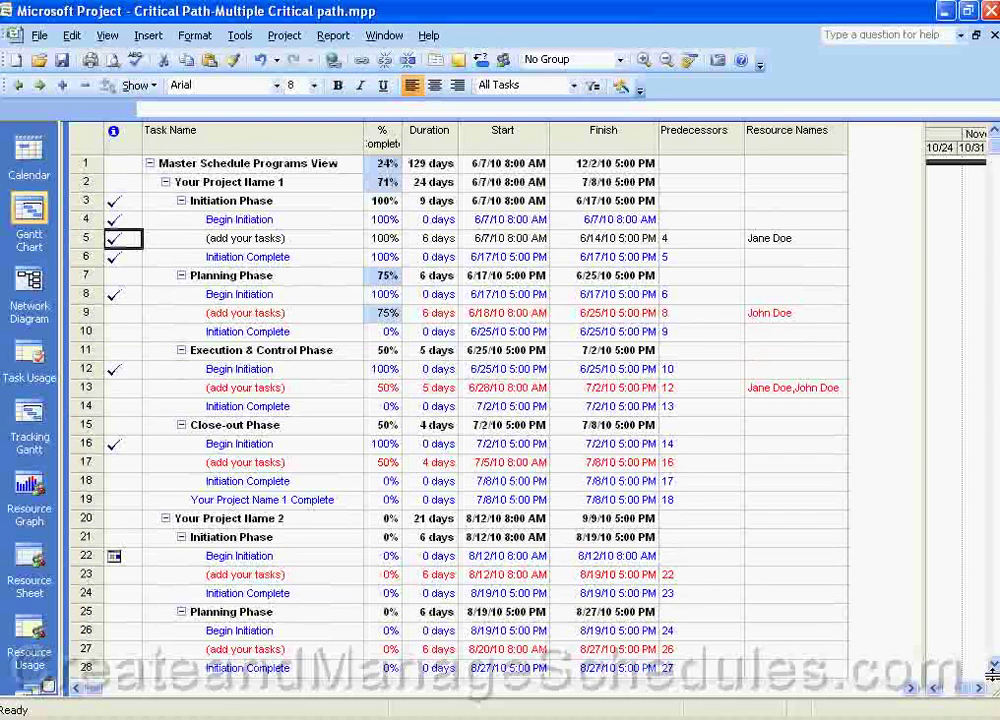
{"action": "left_click_drag", "start_coordinate": [993, 675], "coordinate": [985, 705]}
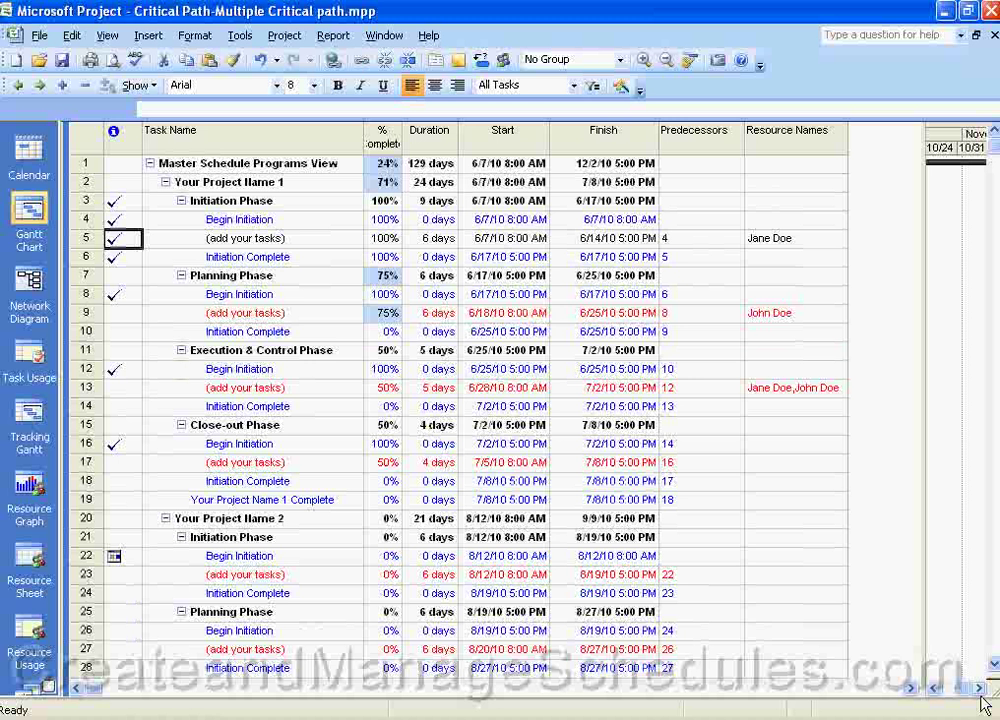
{"action": "left_click_drag", "start_coordinate": [985, 705], "coordinate": [987, 362]}
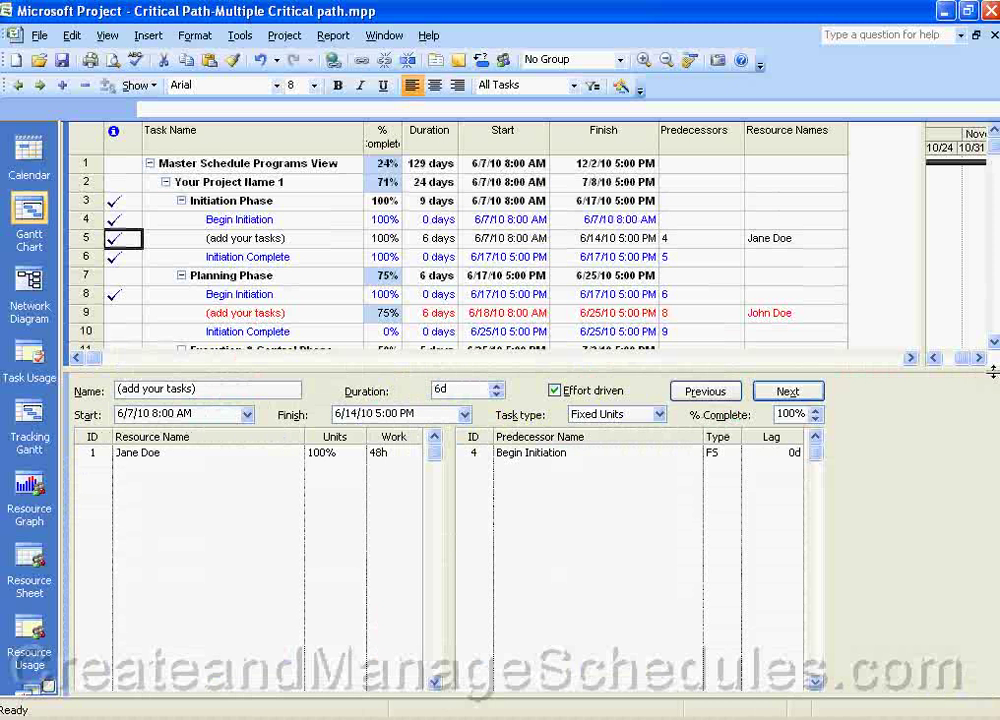
{"action": "left_click_drag", "start_coordinate": [987, 369], "coordinate": [993, 371]}
{"action": "double_click", "coordinate": [993, 371]}
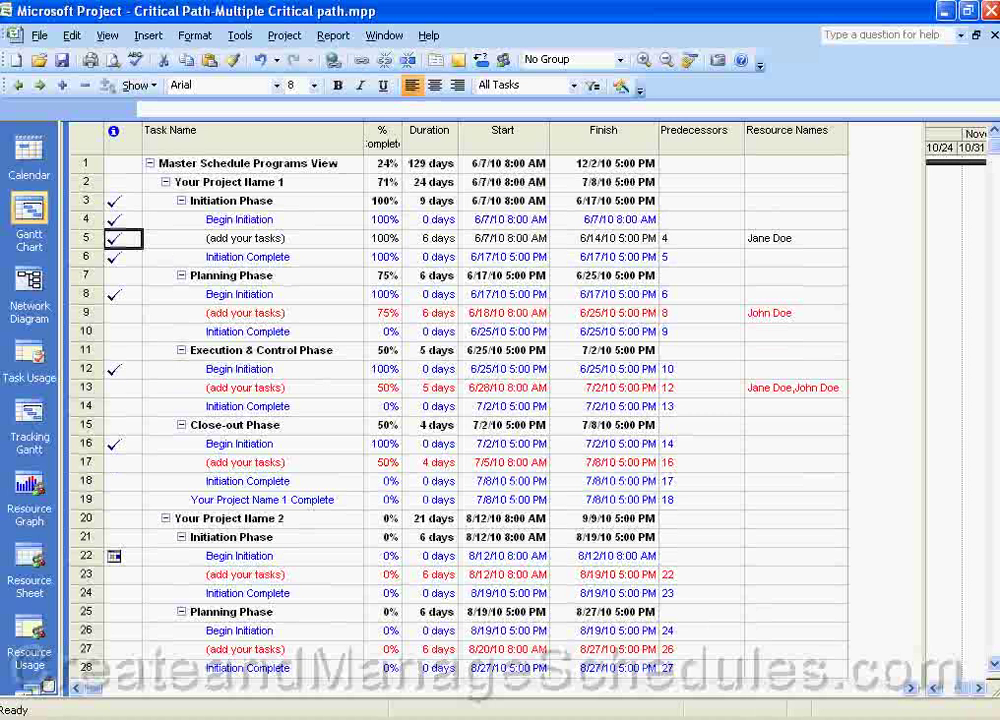
Split the Gantt Chart window using the Split command and remove the split with the same command set
{"action": "left_click", "coordinate": [384, 35]}
{"action": "left_click", "coordinate": [408, 148]}
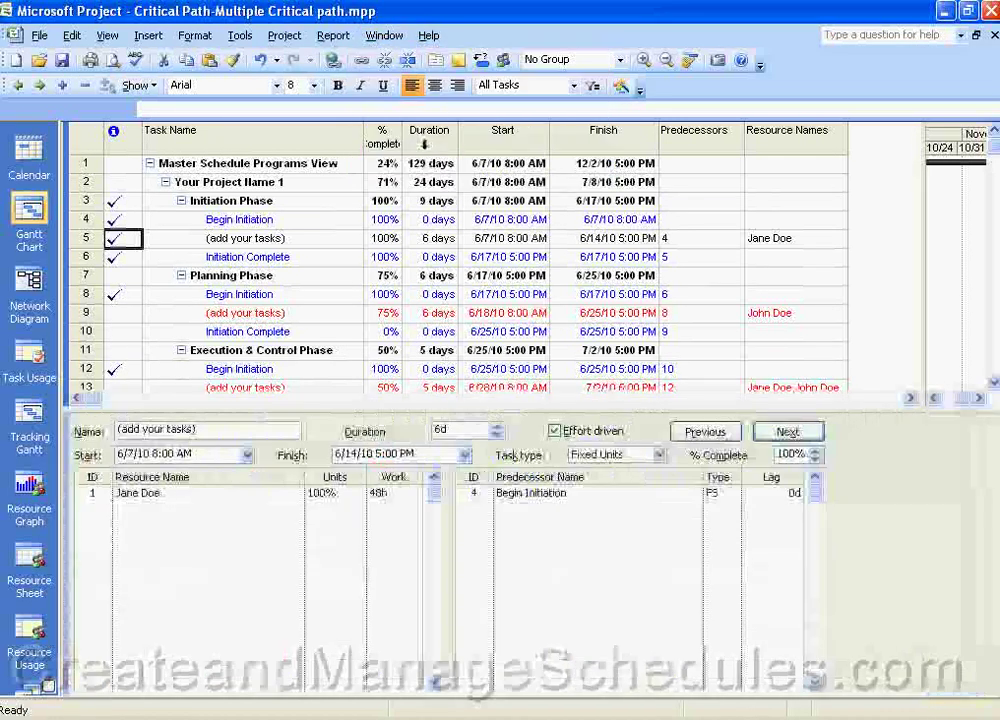
{"action": "left_click", "coordinate": [386, 36]}
{"action": "left_click", "coordinate": [410, 148]}
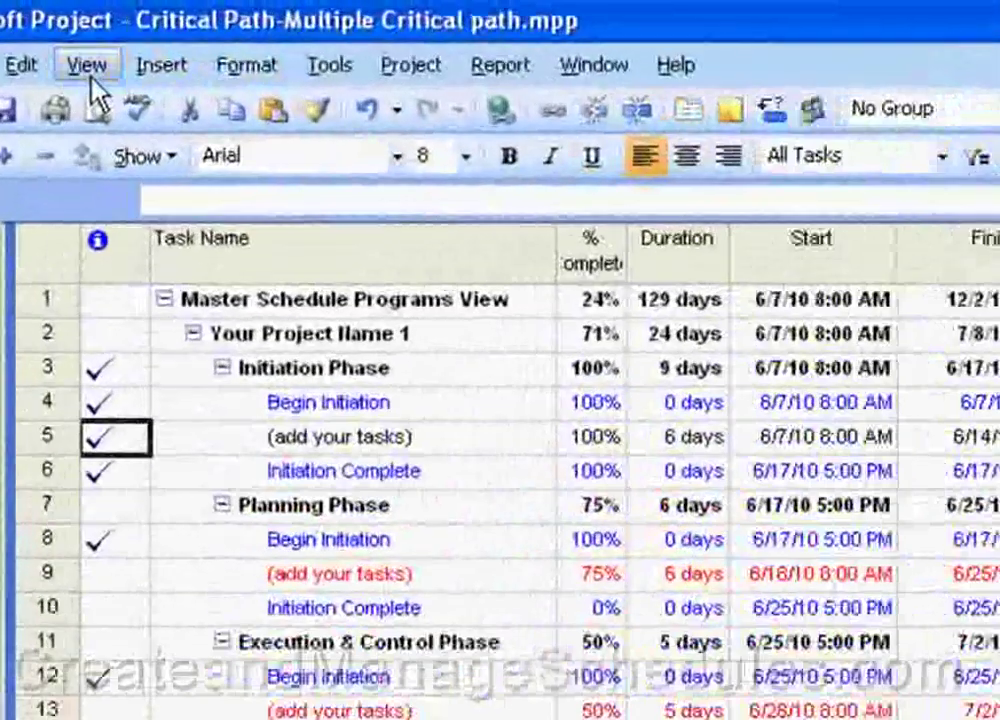
Copy the Gantt Chart view definition and name the copy "&My Test of &Gantt Chart"
{"action": "left_click", "coordinate": [97, 52]}
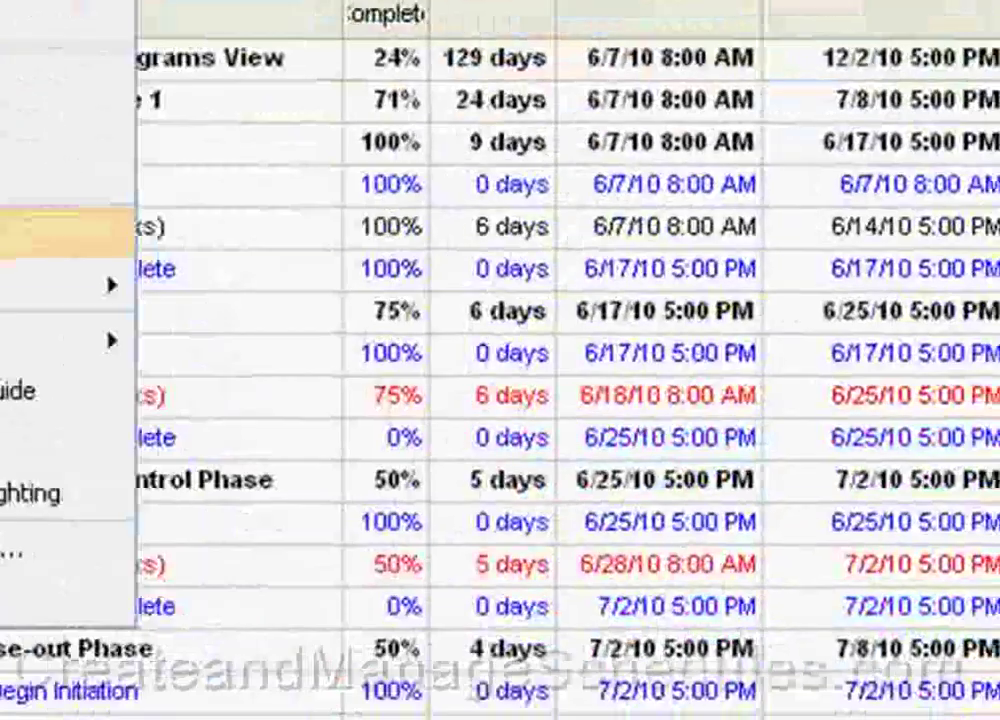
{"action": "left_click", "coordinate": [218, 447]}
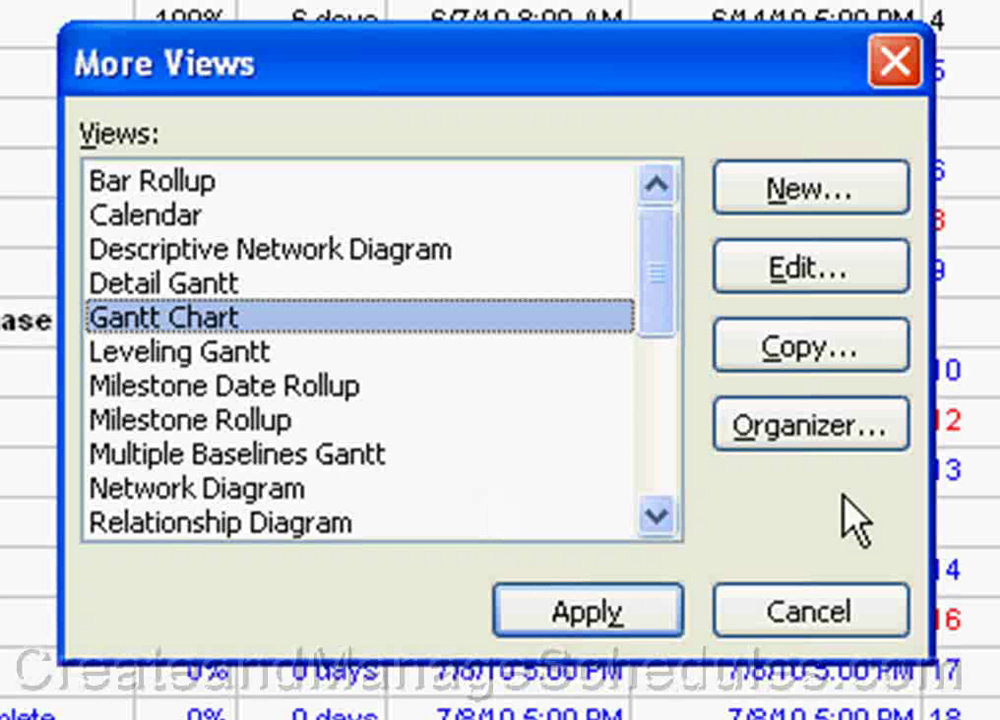
{"action": "left_click", "coordinate": [785, 350]}
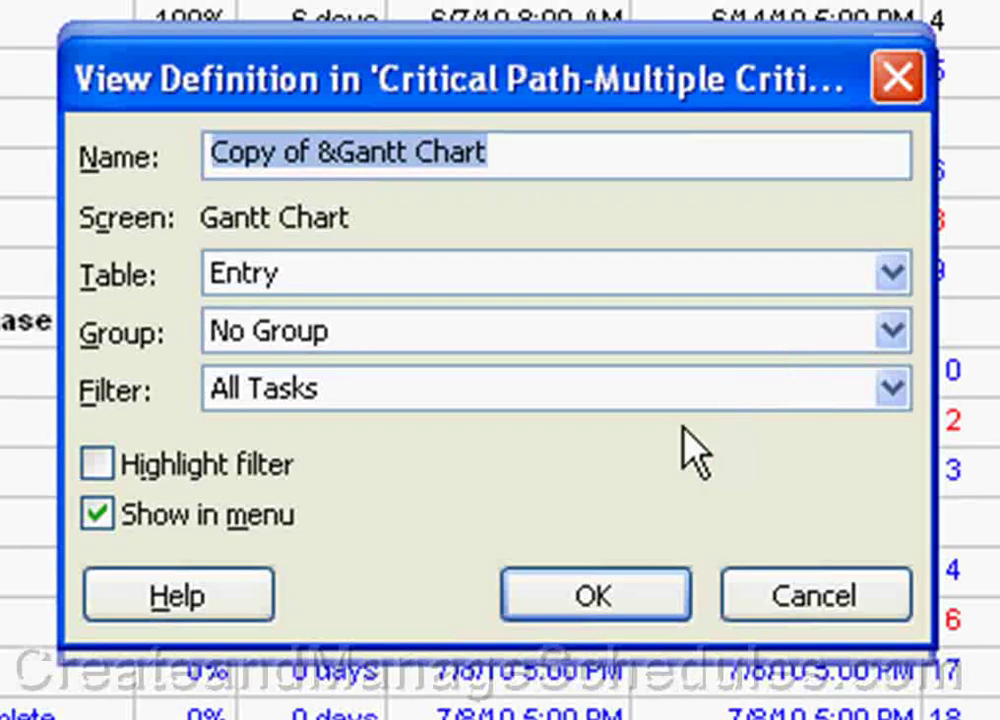
{"action": "double_click", "coordinate": [277, 155]}
{"action": "type", "text": "T"}
{"action": "key", "text": "BackSpace"}
{"action": "type", "text": "t"}
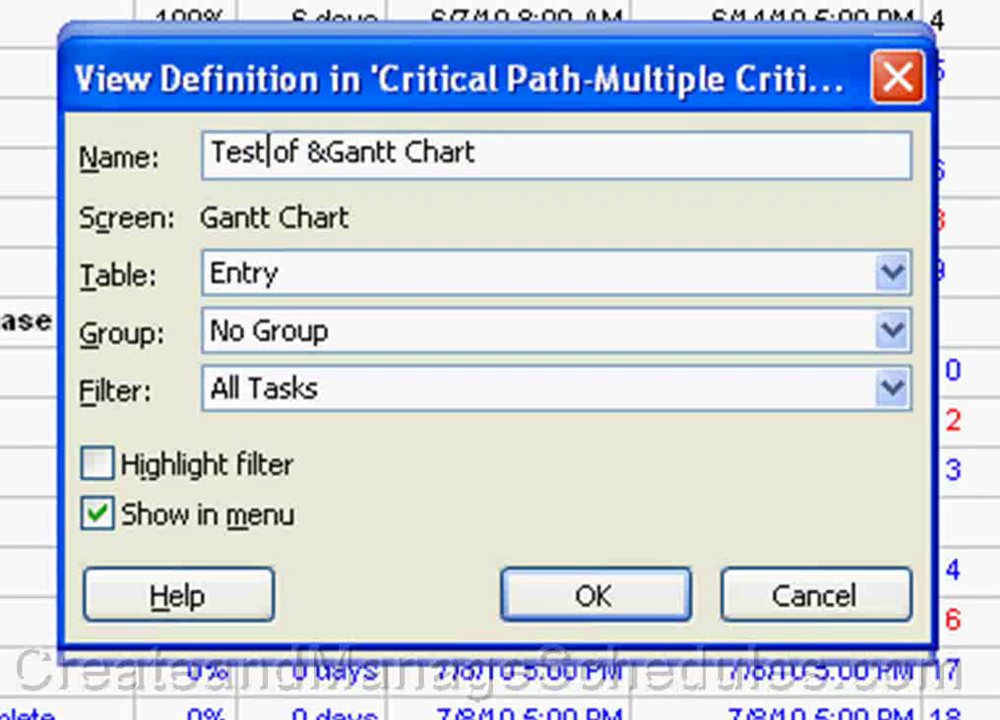
{"action": "key", "text": "Home"}
{"action": "type", "text": "&My"}
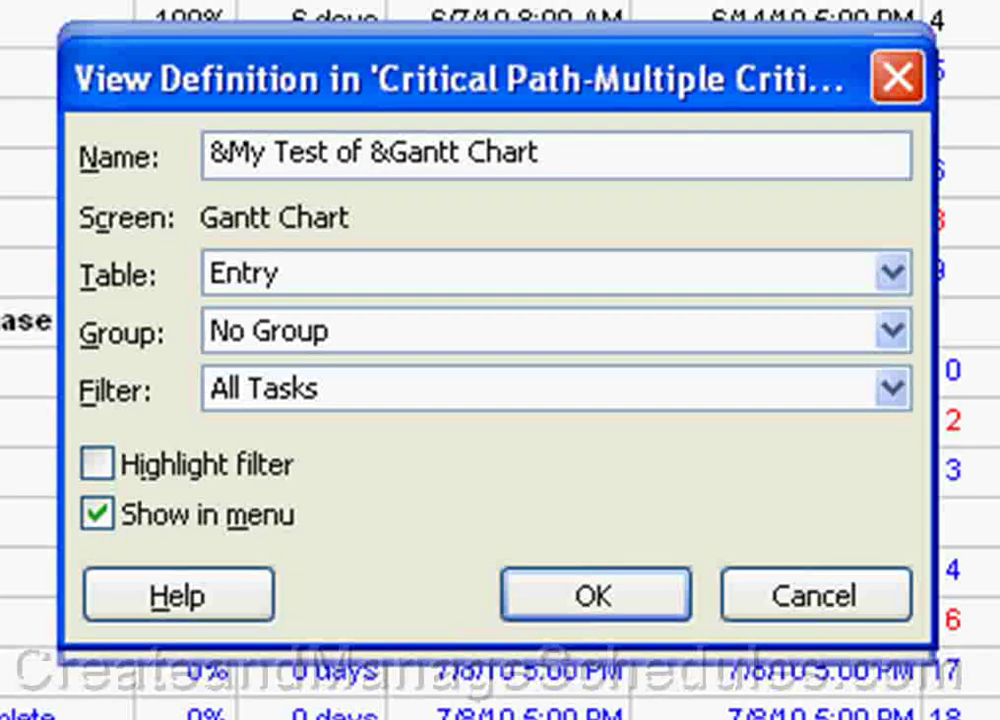
Choose the Entry table and No Group for the copied view, checking the other available groups
{"action": "left_click", "coordinate": [315, 279]}
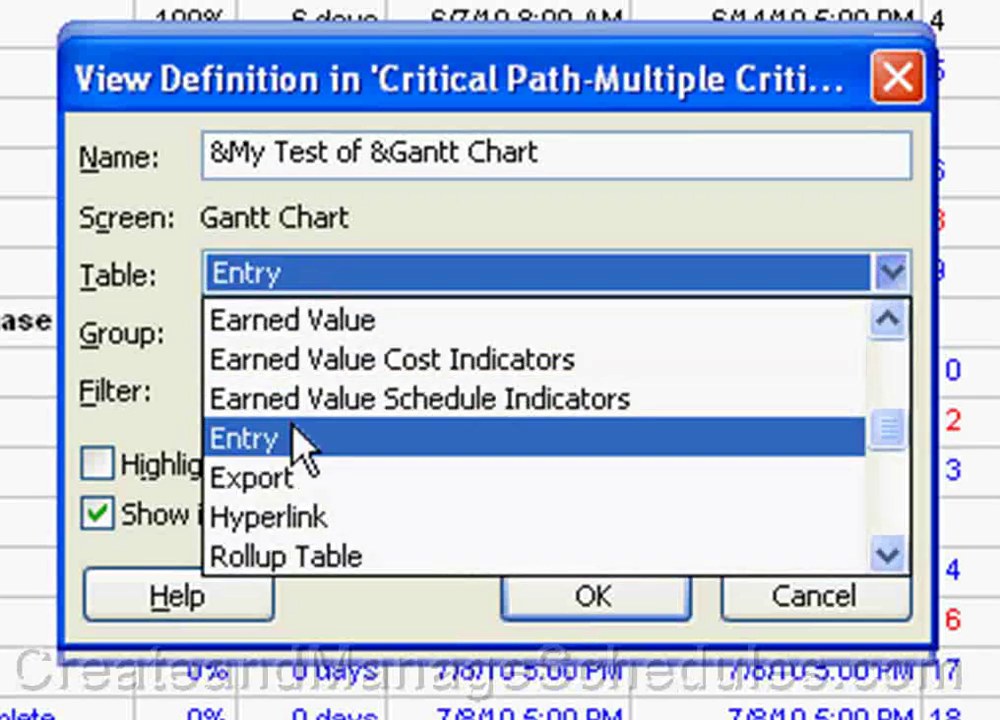
{"action": "left_click", "coordinate": [300, 445]}
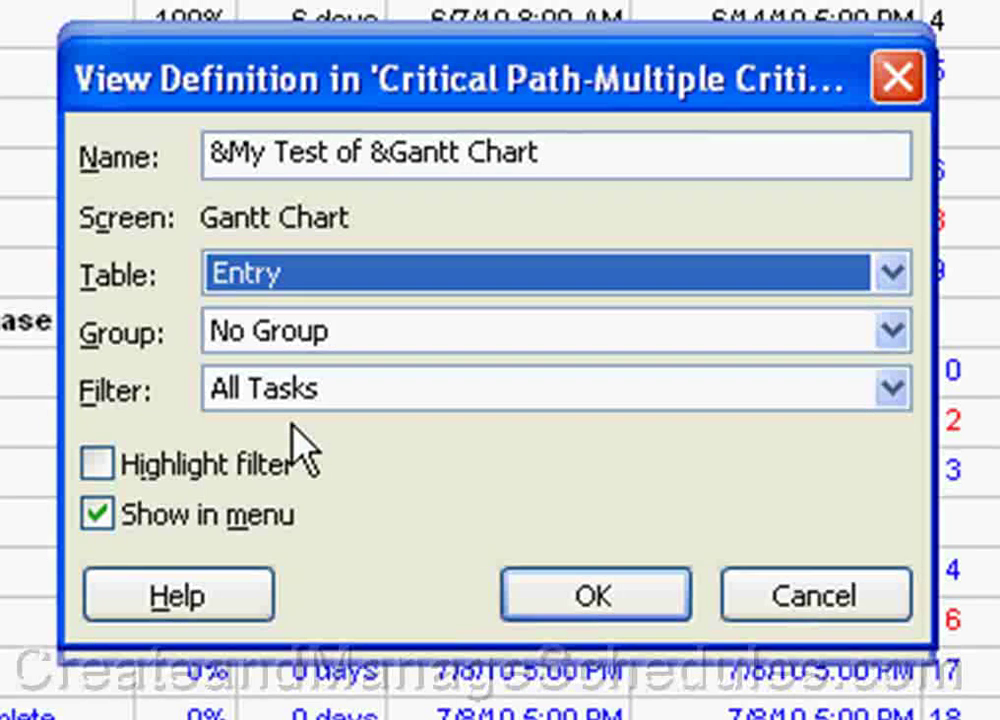
{"action": "left_click", "coordinate": [300, 331]}
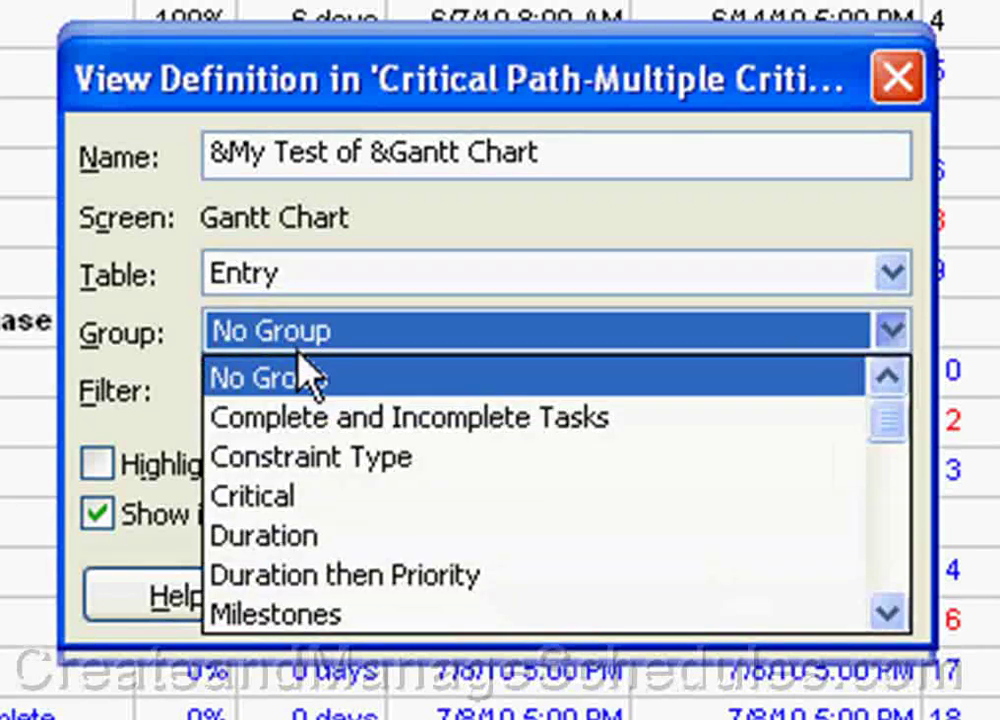
{"action": "left_click", "coordinate": [312, 380]}
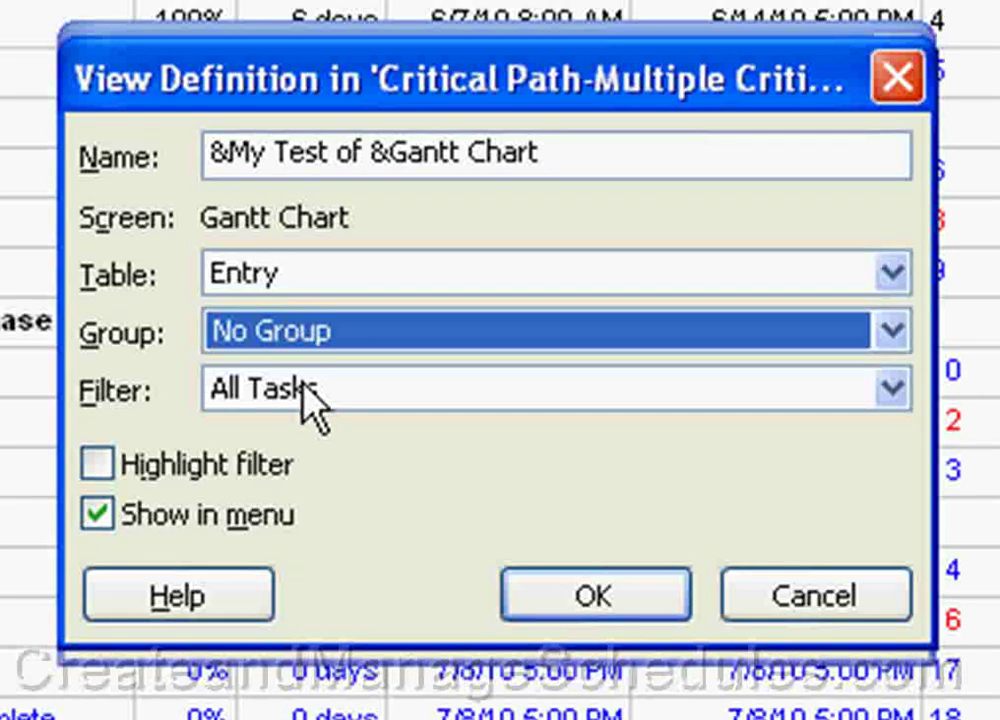
{"action": "left_click", "coordinate": [888, 330]}
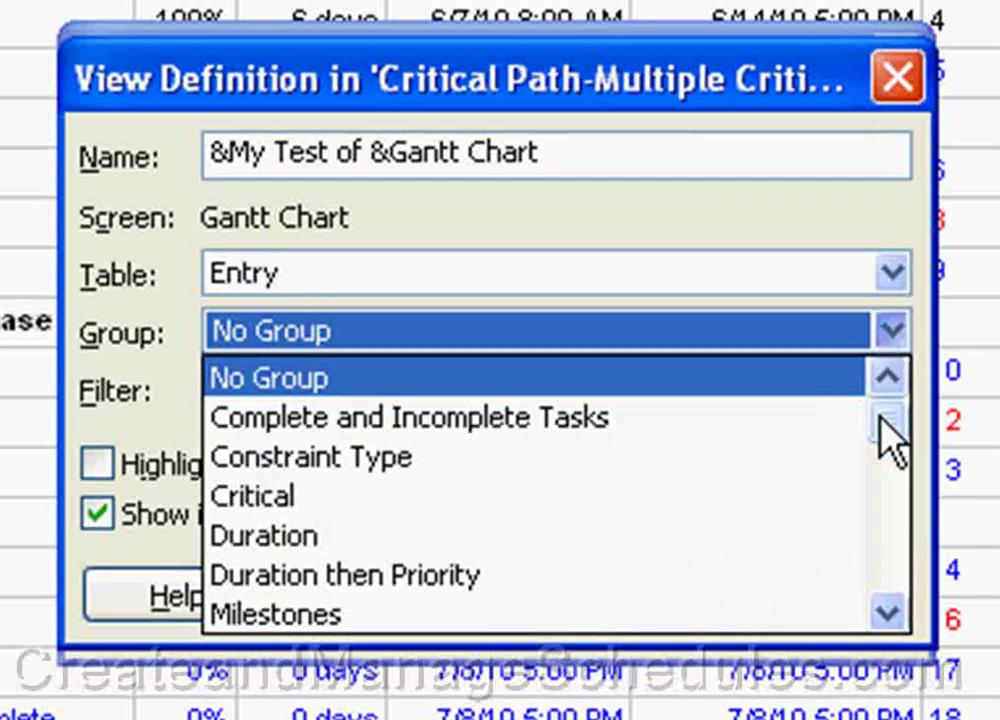
{"action": "left_click_drag", "start_coordinate": [888, 435], "coordinate": [885, 700]}
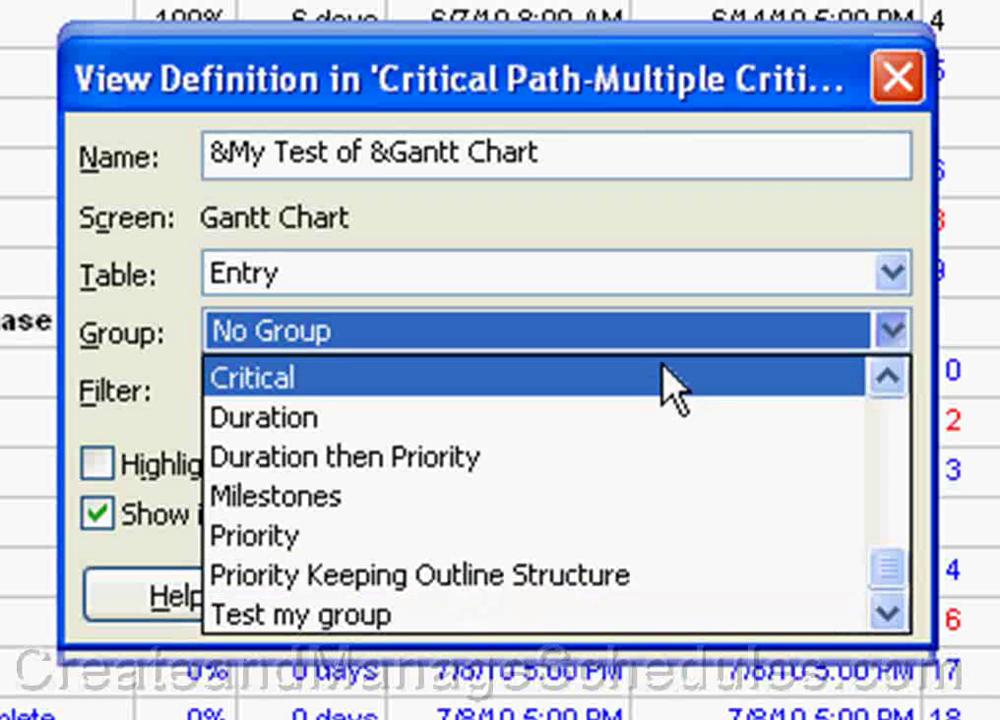
{"action": "left_click", "coordinate": [576, 332]}
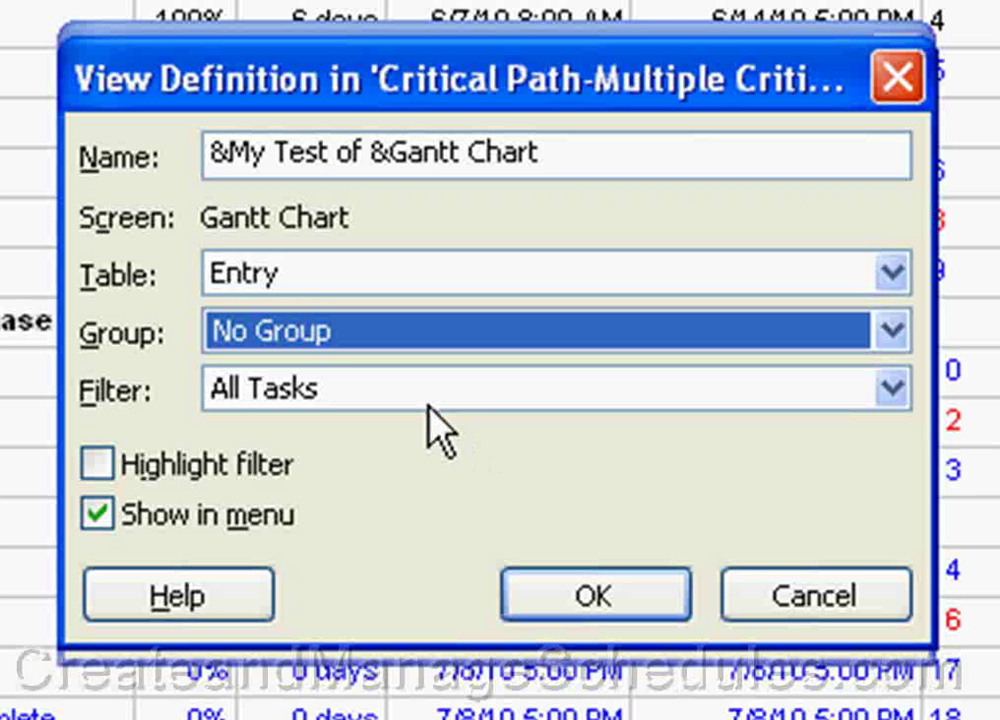
Review the available filters for the copied view, keep All Tasks, and enable Highlight filter
{"action": "left_click", "coordinate": [886, 390]}
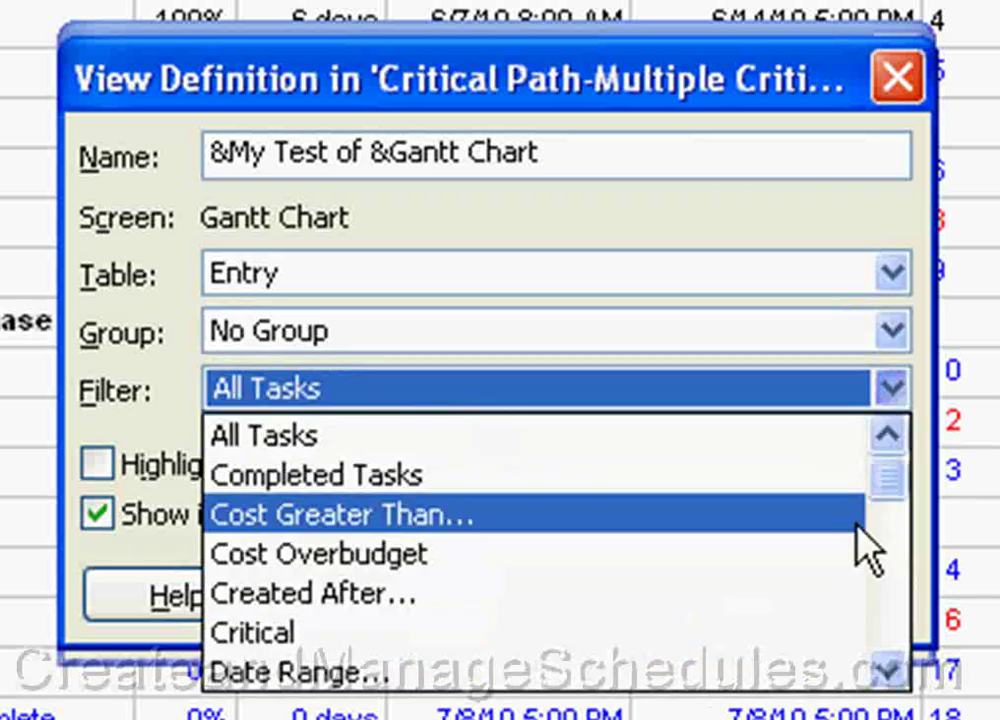
{"action": "left_click_drag", "start_coordinate": [893, 509], "coordinate": [882, 696]}
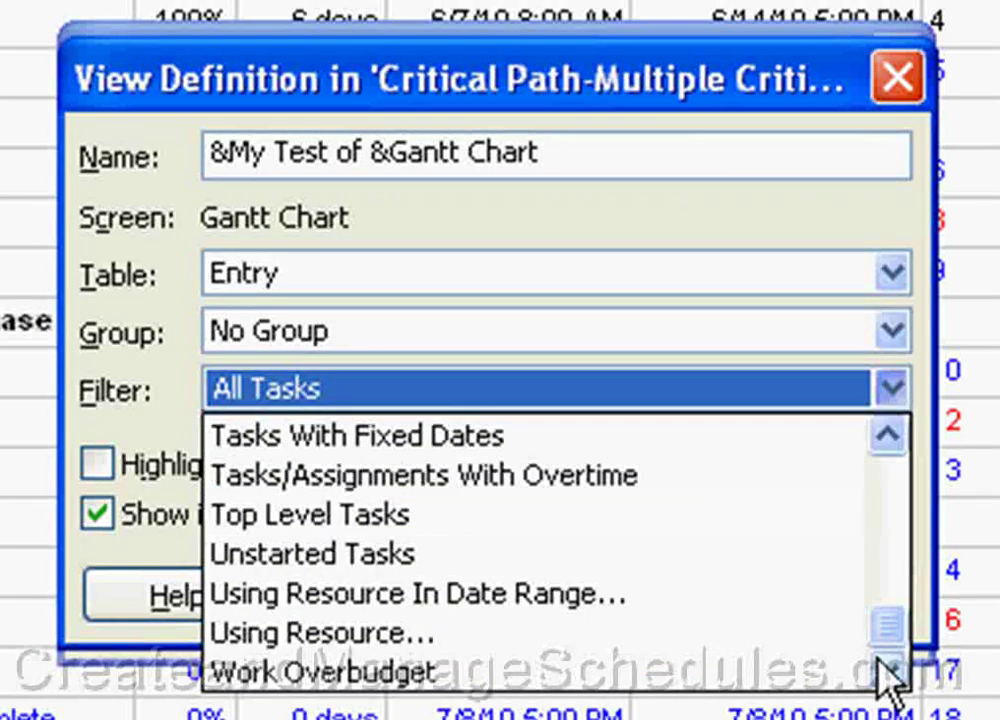
{"action": "scroll", "coordinate": [800, 480], "scroll_direction": "up", "scroll_amount": 8}
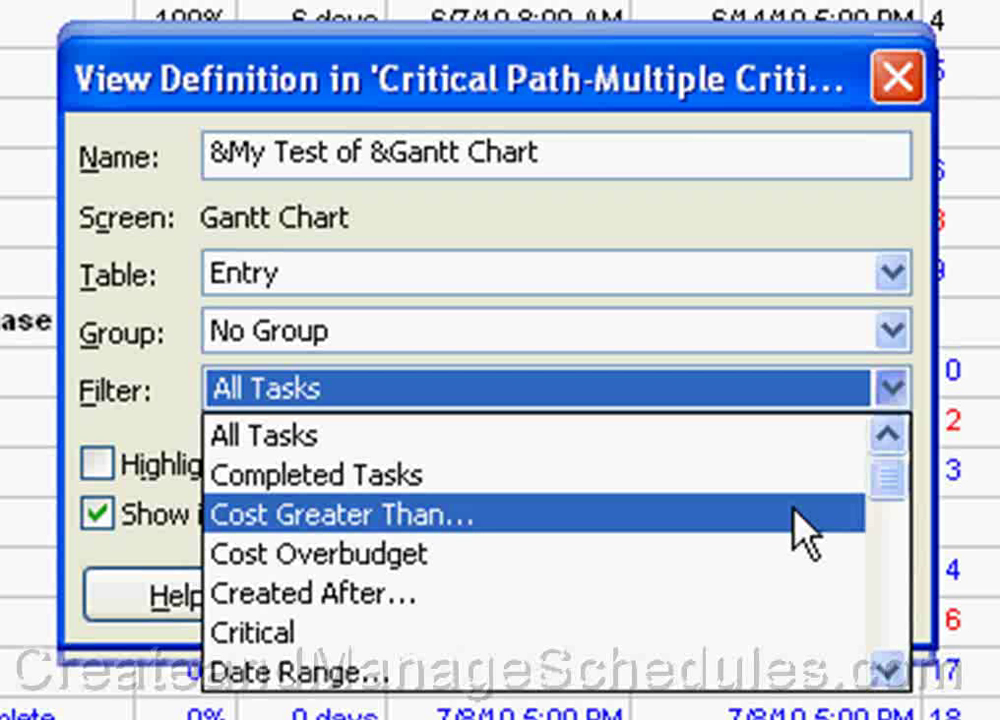
{"action": "left_click", "coordinate": [442, 402]}
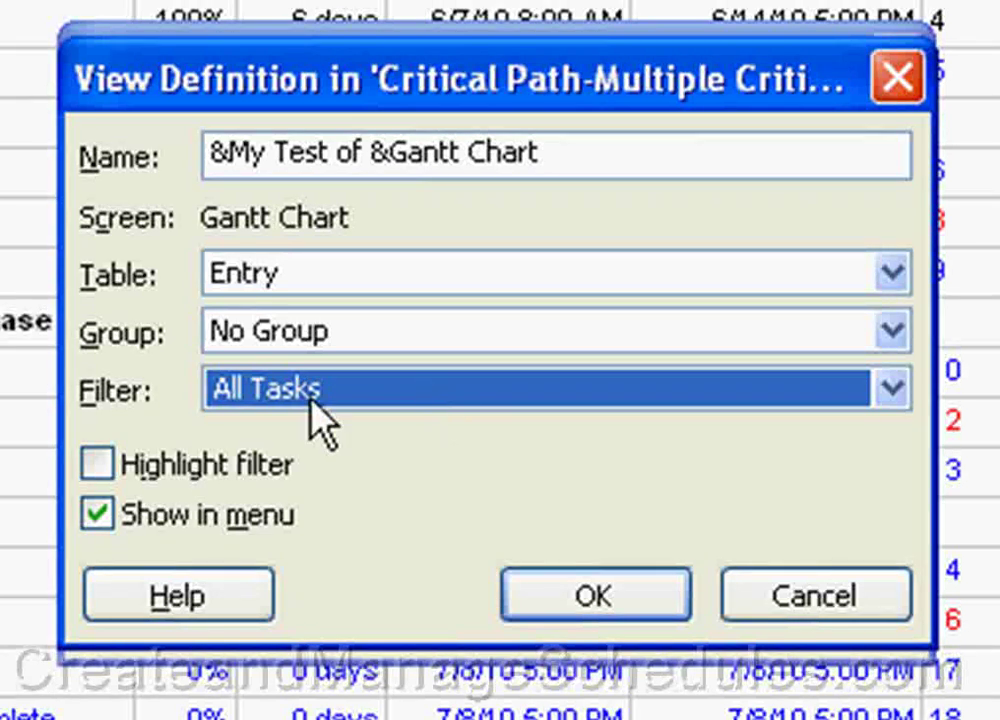
{"action": "left_click", "coordinate": [98, 465]}
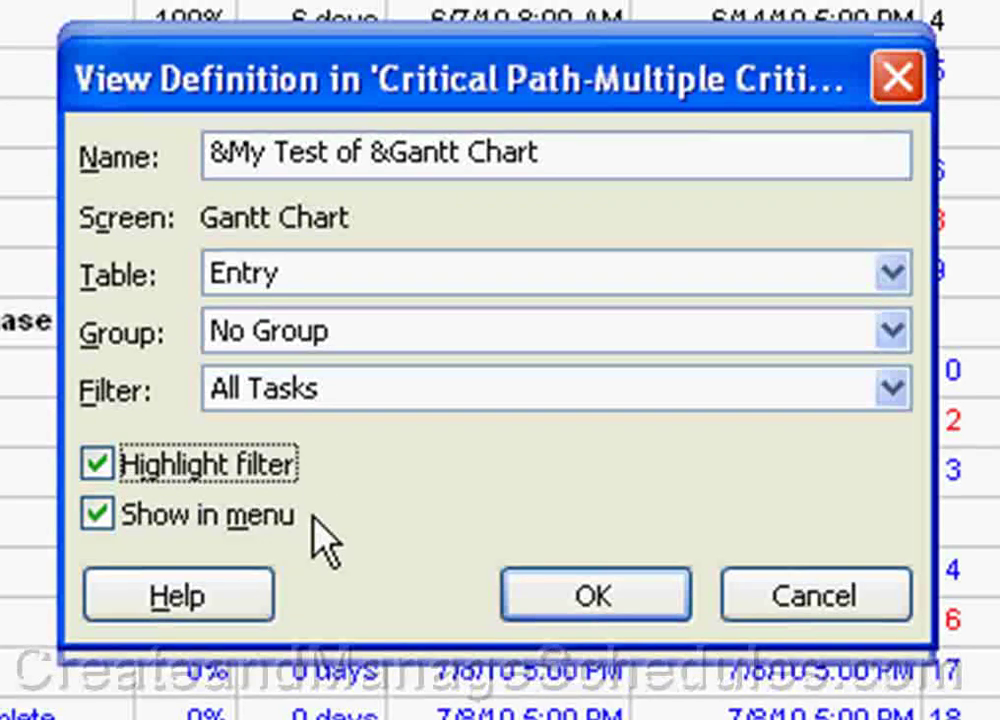
Save the copied view definition with Highlight filter enabled and apply the My Test of Gantt Chart view
{"action": "left_click", "coordinate": [138, 468]}
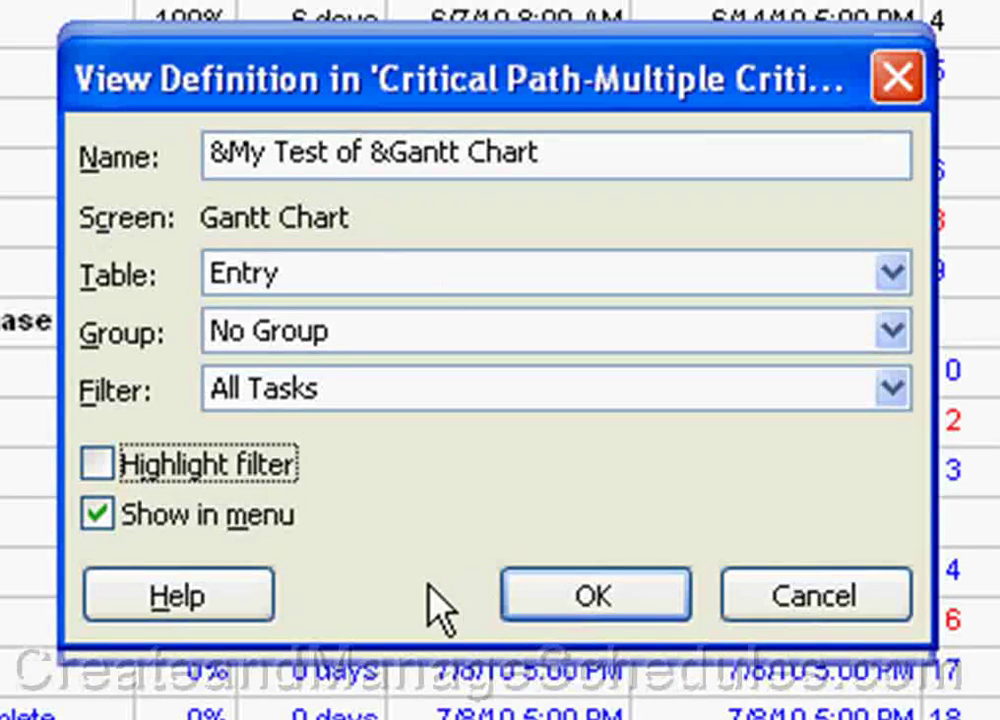
{"action": "left_click", "coordinate": [97, 466]}
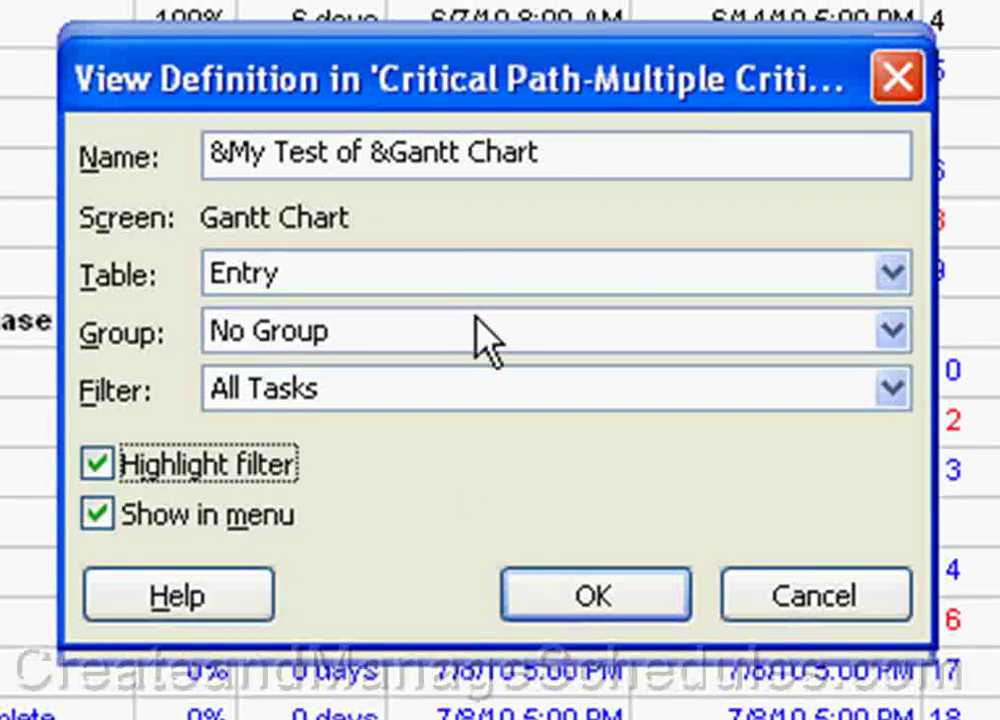
{"action": "left_click", "coordinate": [643, 612]}
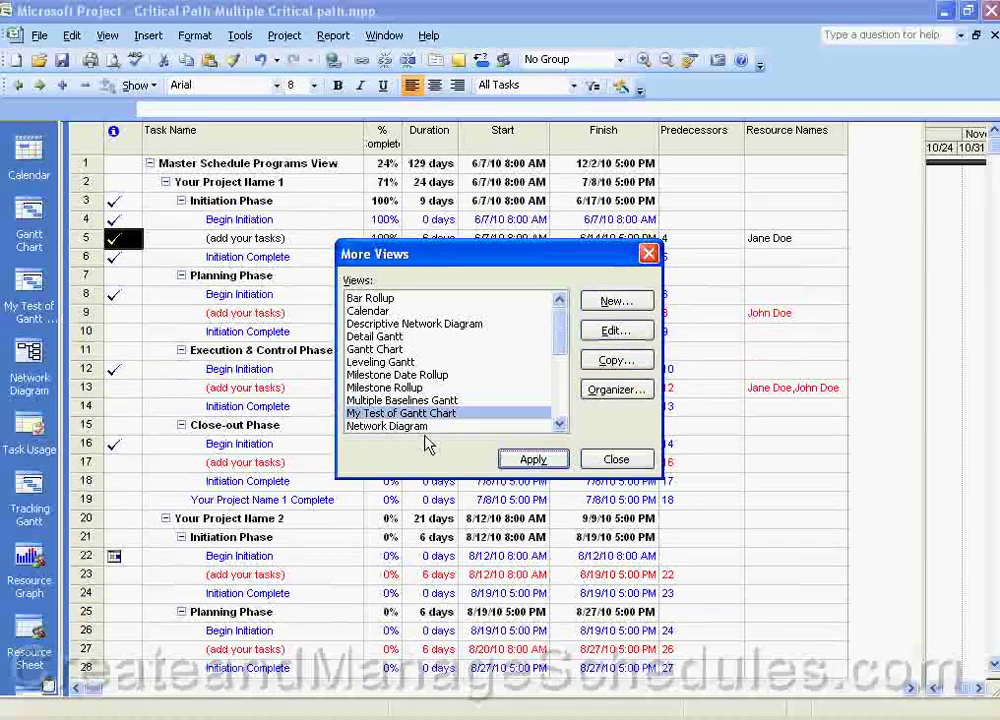
{"action": "left_click", "coordinate": [533, 462]}
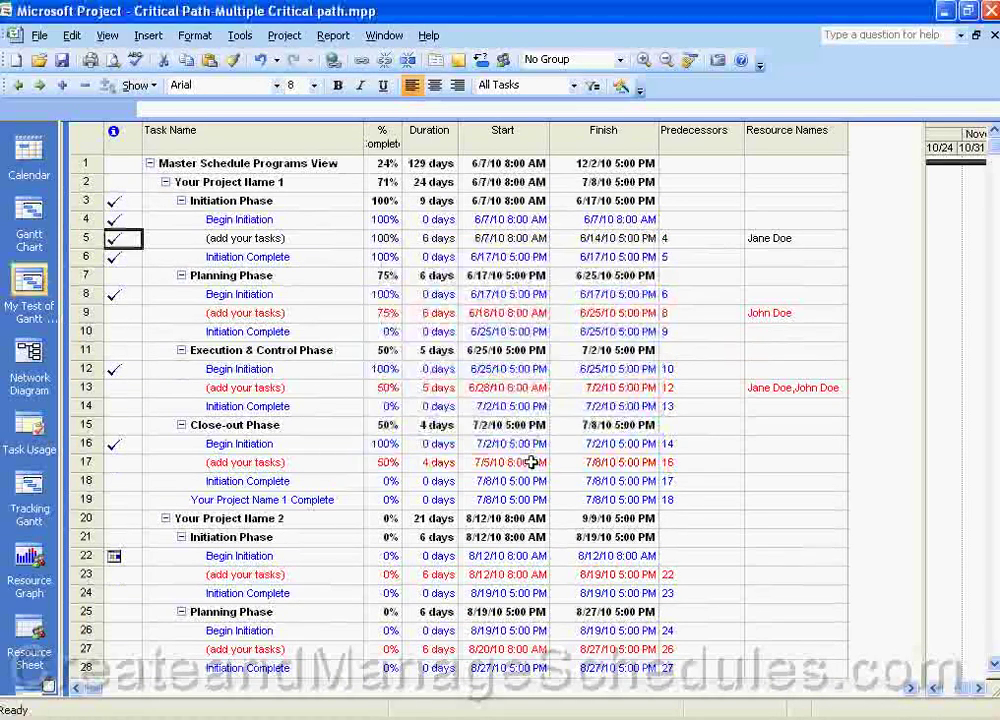
{"action": "scroll", "coordinate": [437, 452], "scroll_direction": "down", "scroll_amount": 6}
{"action": "scroll", "coordinate": [435, 456], "scroll_direction": "down", "scroll_amount": 7}
{"action": "scroll", "coordinate": [435, 456], "scroll_direction": "up", "scroll_amount": 13}
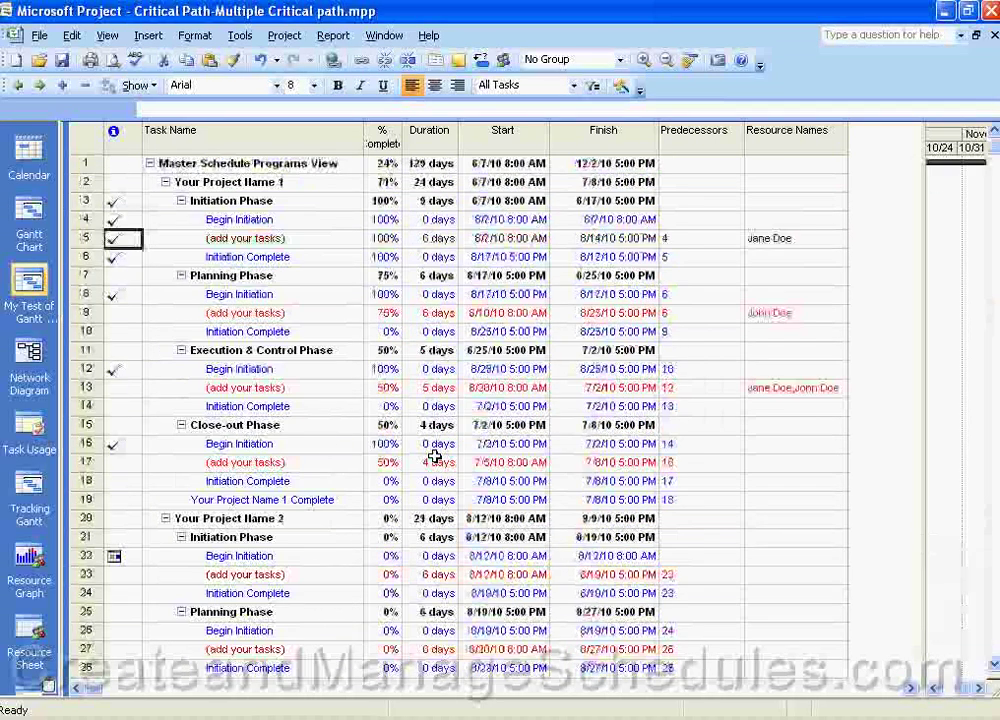
Edit the My Test of Gantt Chart definition to use the group "Test my group" and apply the view
{"action": "left_click", "coordinate": [126, 41]}
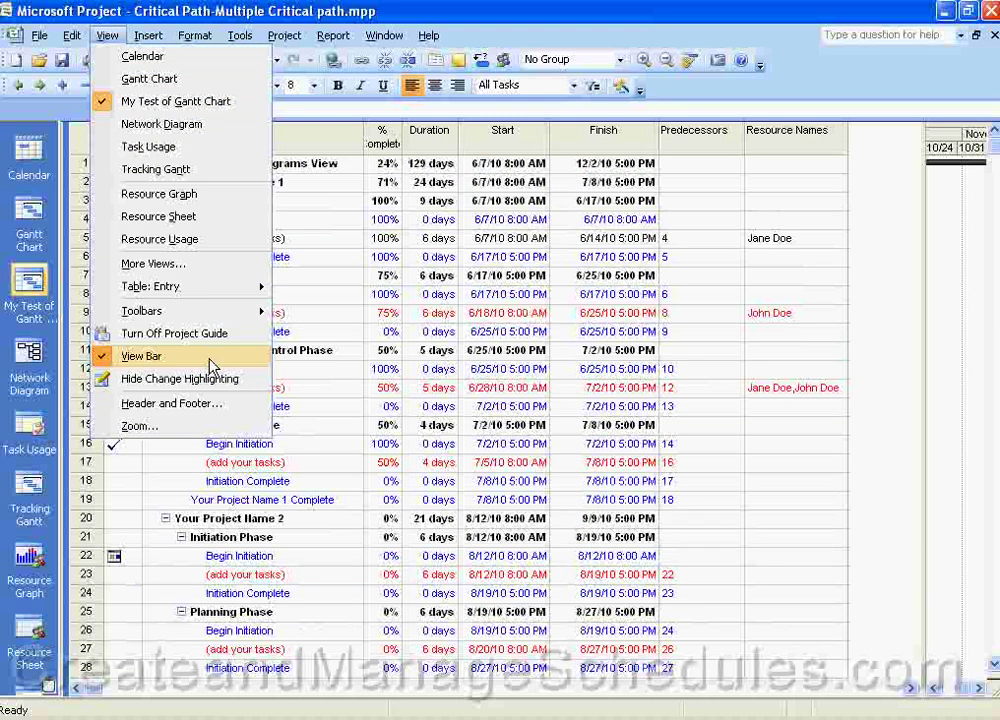
{"action": "left_click", "coordinate": [185, 264]}
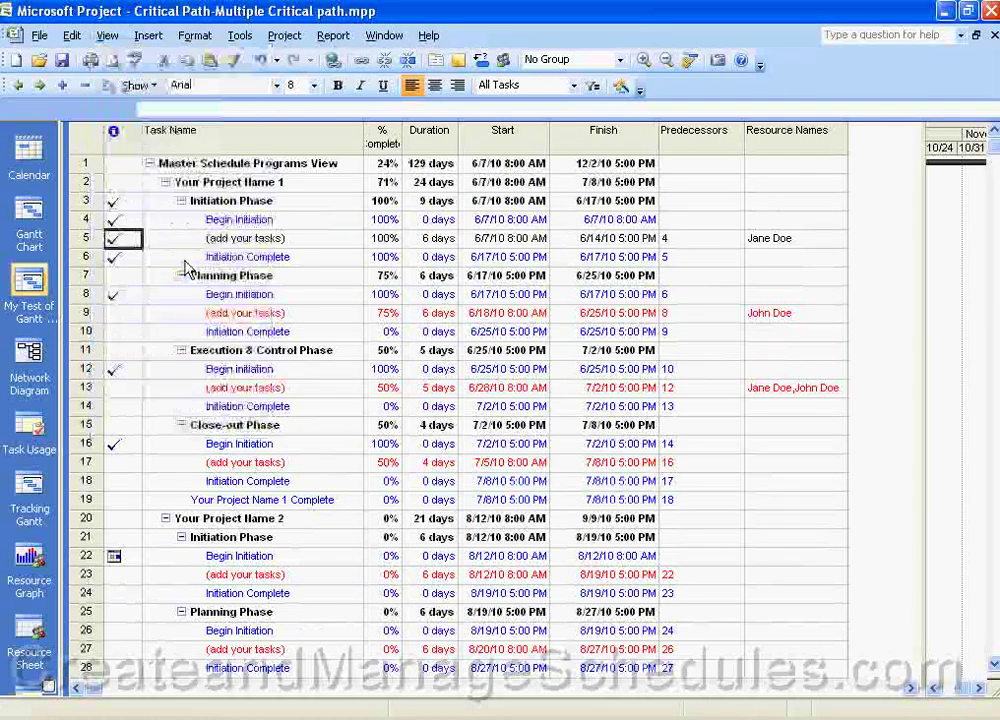
{"action": "left_click", "coordinate": [626, 333]}
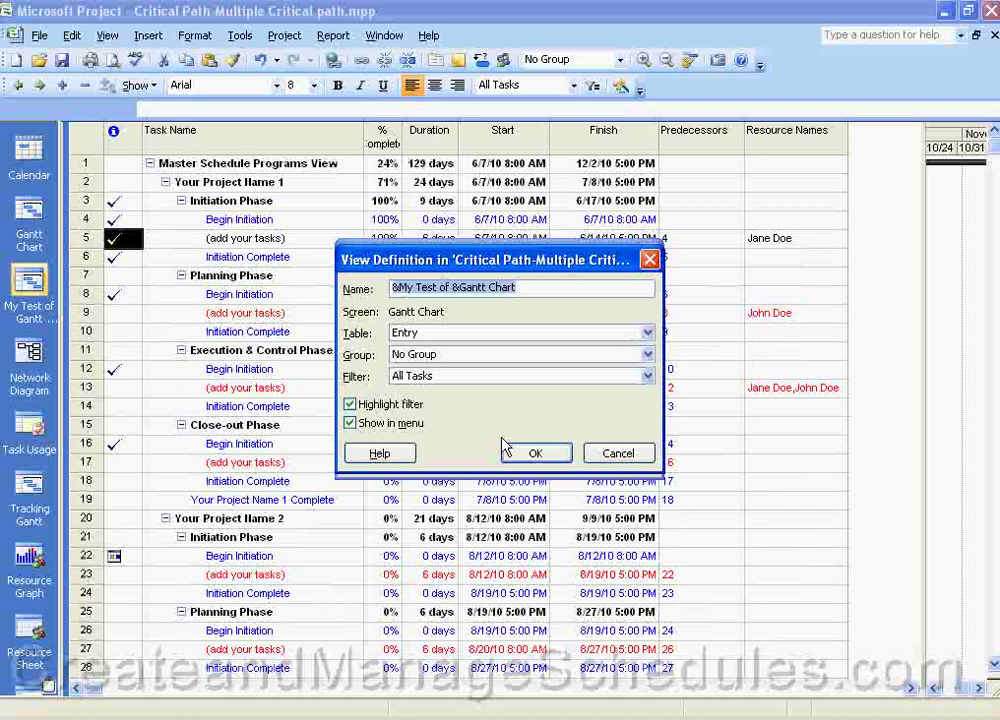
{"action": "left_click", "coordinate": [646, 355]}
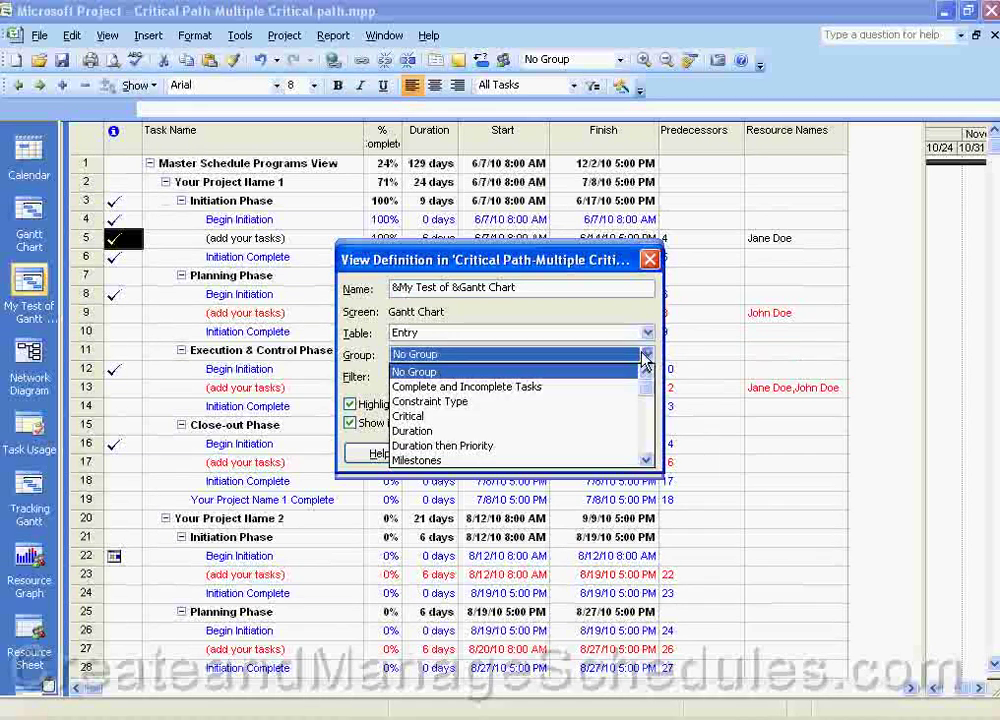
{"action": "left_click_drag", "start_coordinate": [648, 390], "coordinate": [648, 440]}
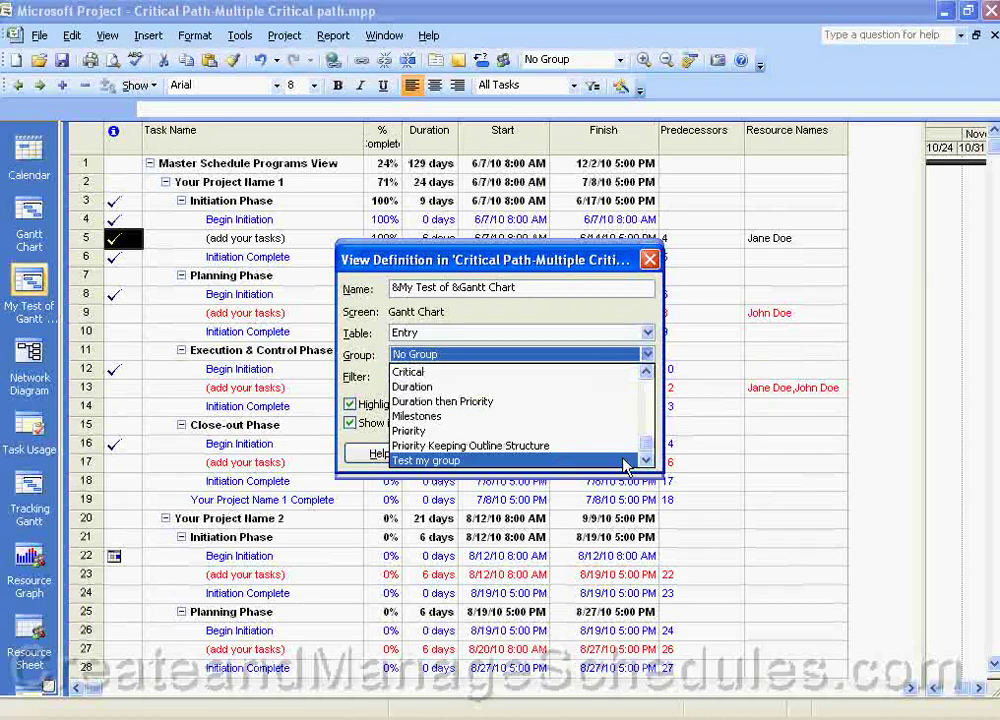
{"action": "left_click", "coordinate": [626, 461]}
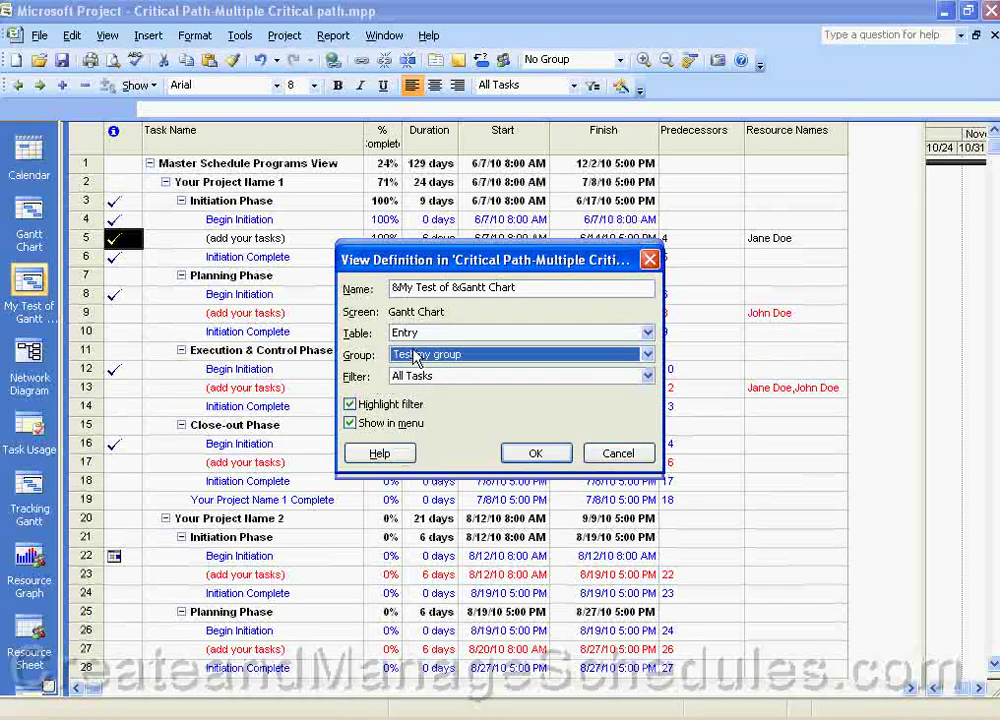
{"action": "left_click", "coordinate": [545, 455]}
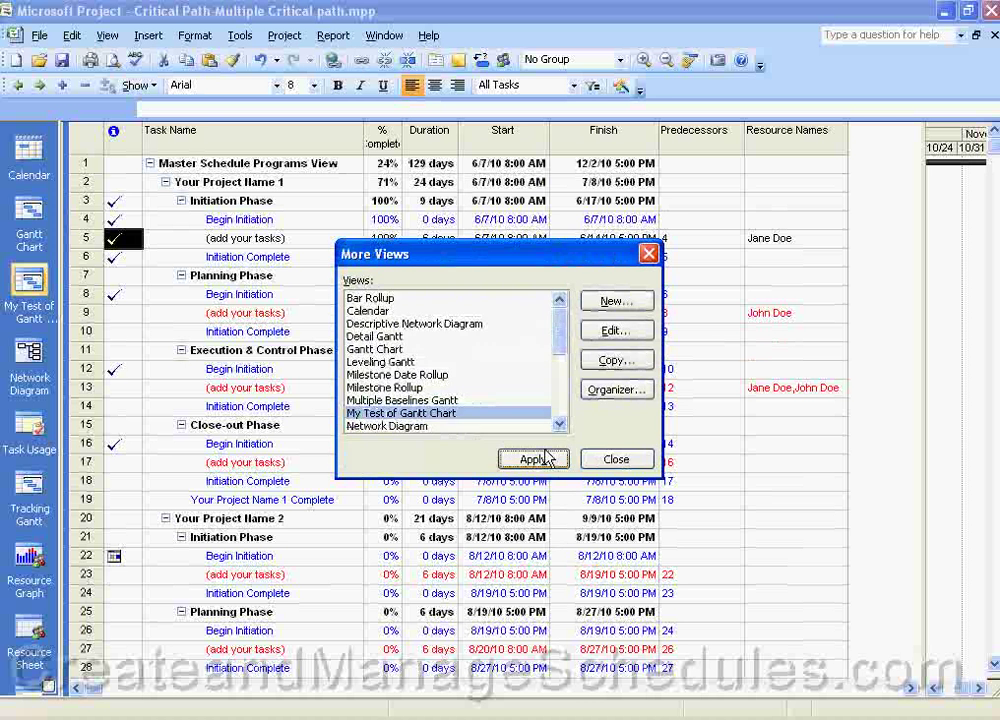
{"action": "left_click", "coordinate": [545, 458]}
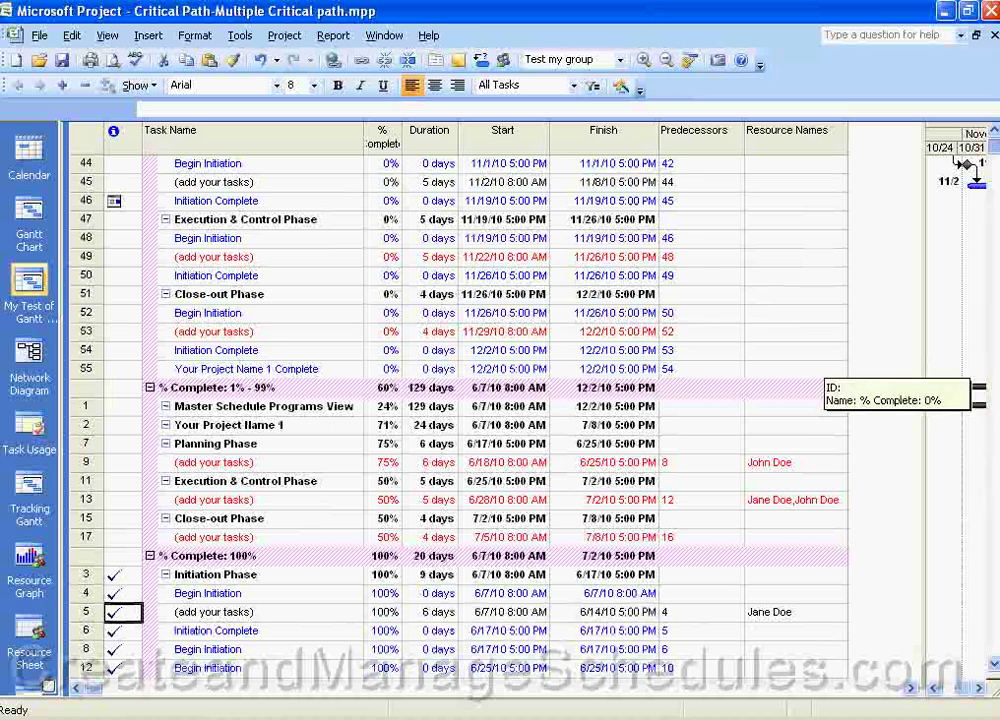
Collapse the 0%, 1% - 99% and 100% complete groups in the task list and expand them again
{"action": "scroll", "coordinate": [402, 223], "scroll_direction": "up", "scroll_amount": 10}
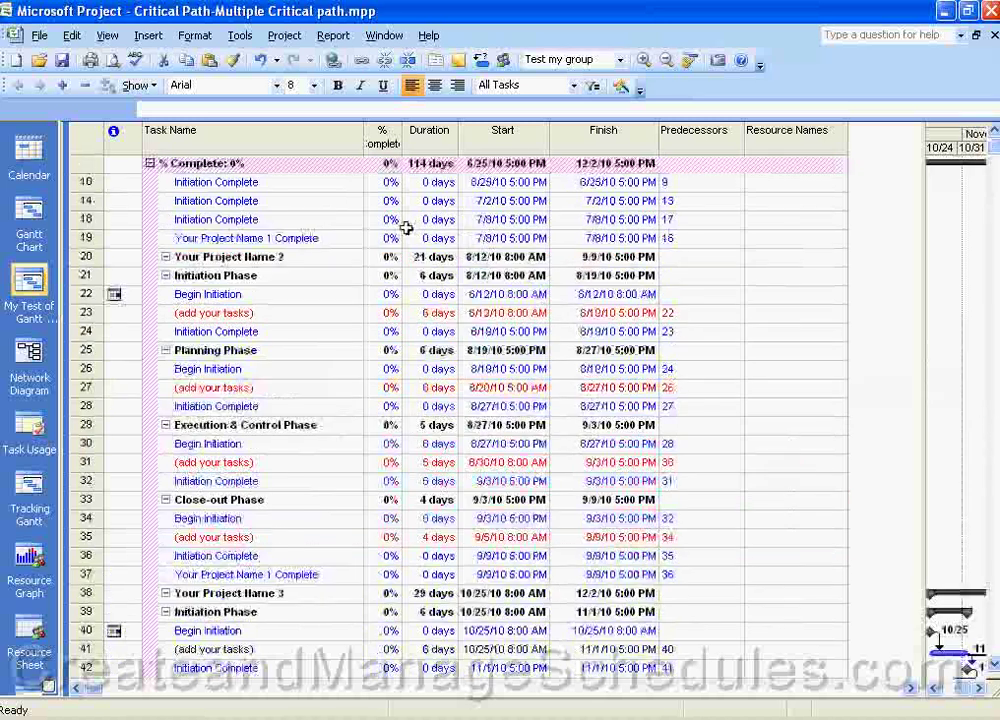
{"action": "left_click", "coordinate": [149, 164]}
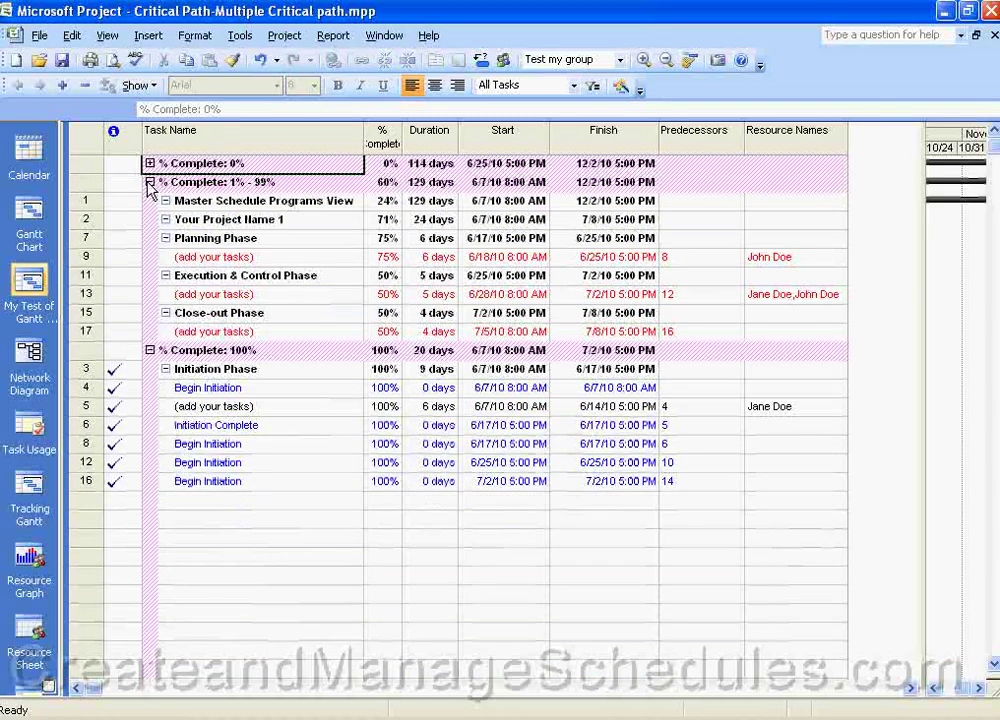
{"action": "left_click", "coordinate": [149, 183]}
{"action": "left_click", "coordinate": [149, 201]}
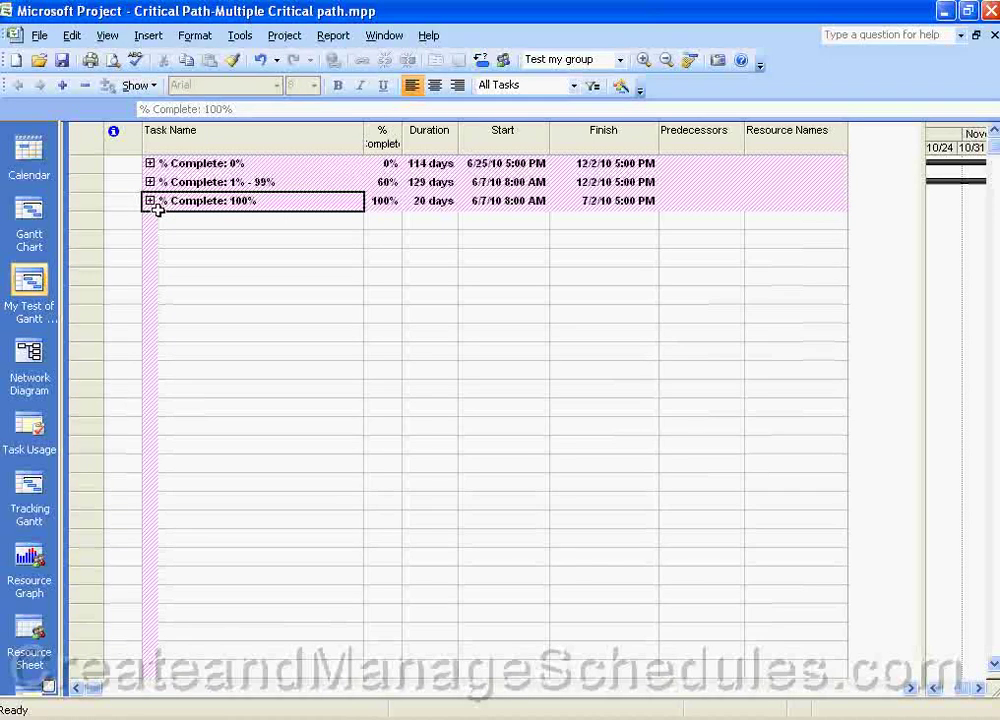
{"action": "left_click", "coordinate": [150, 200]}
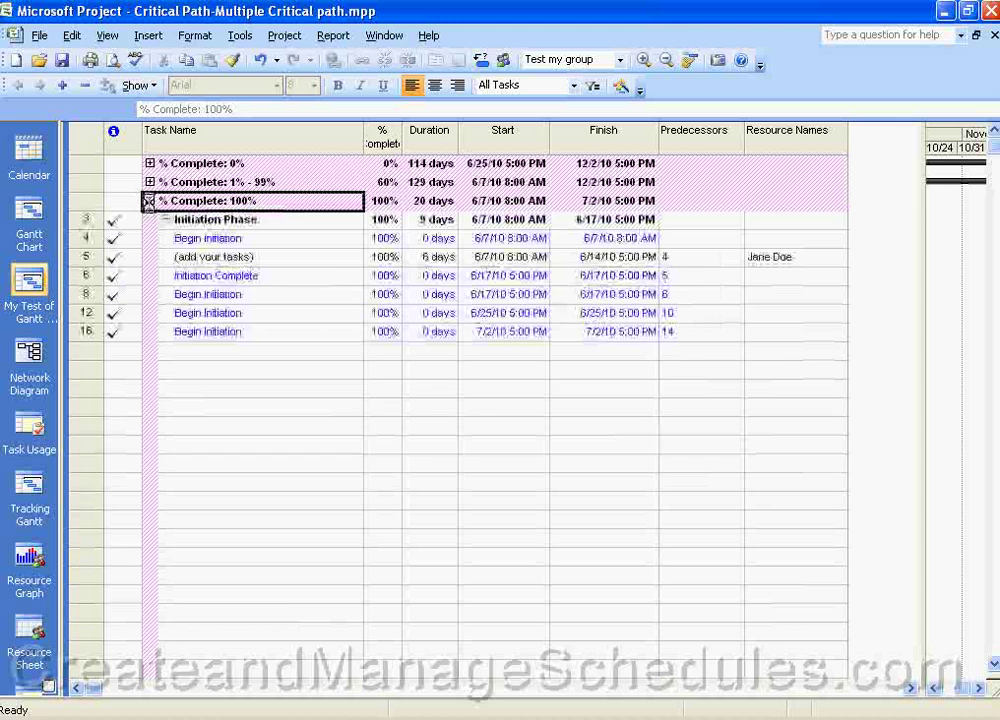
{"action": "left_click", "coordinate": [150, 182]}
{"action": "left_click", "coordinate": [150, 163]}
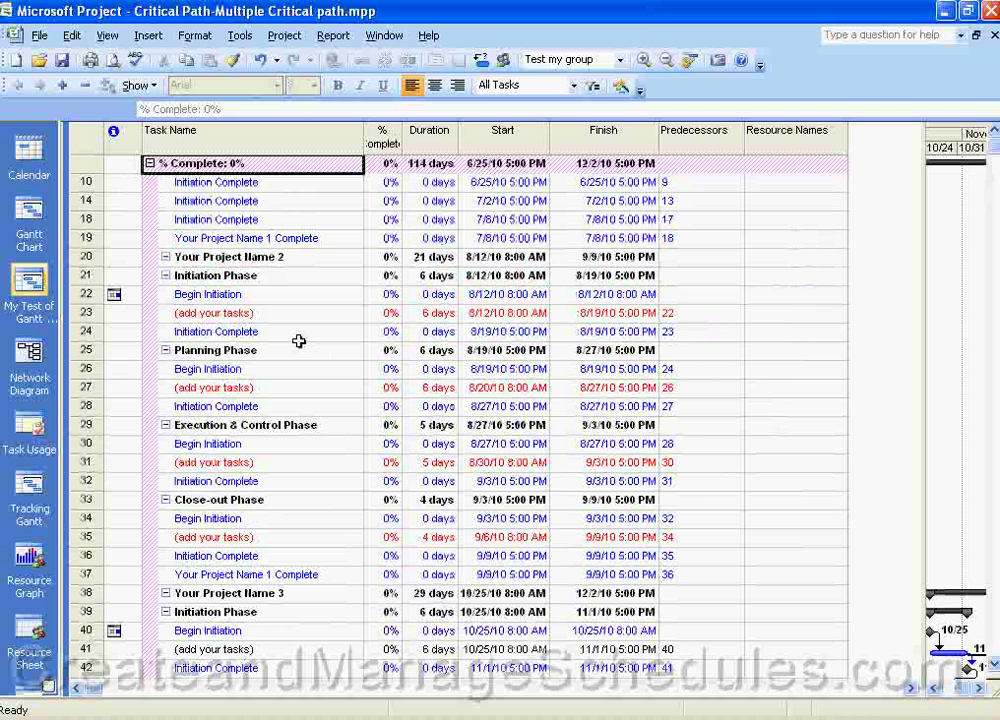
Set the view's grouping to No Group and check the available task filters without changing the filter
{"action": "left_click", "coordinate": [620, 59]}
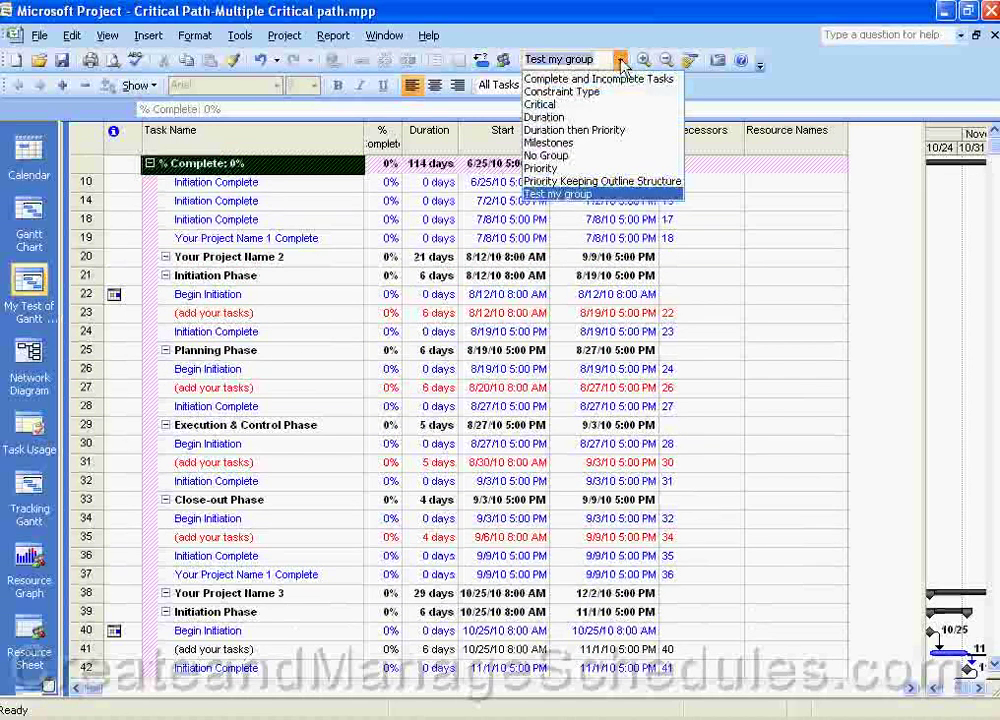
{"action": "left_click", "coordinate": [586, 157]}
{"action": "left_click", "coordinate": [573, 85]}
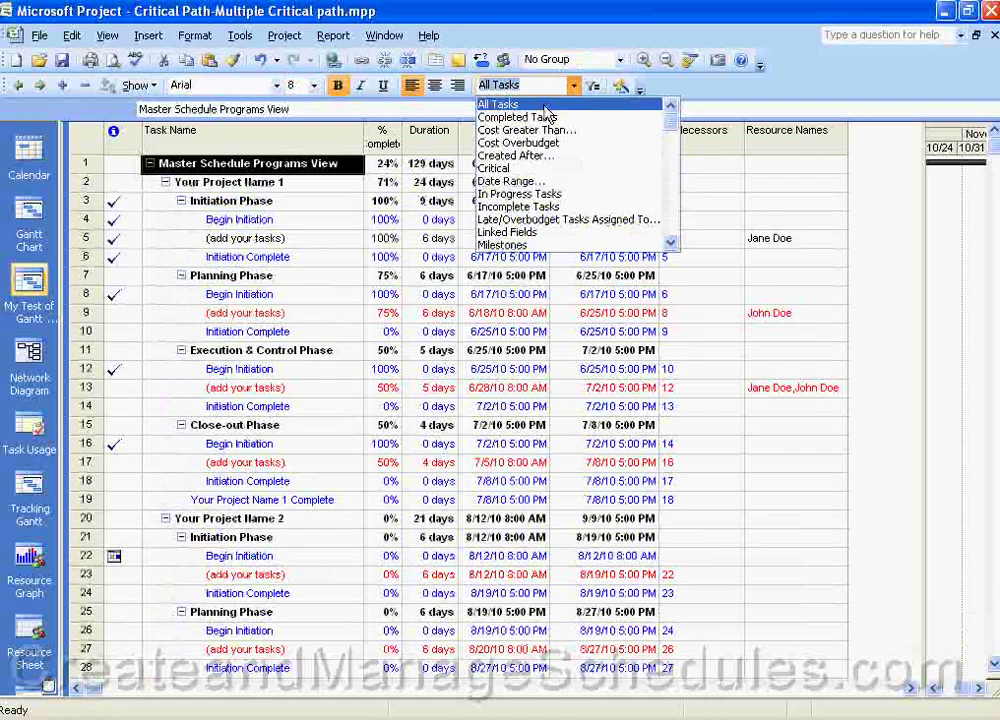
{"action": "key", "text": "Escape"}
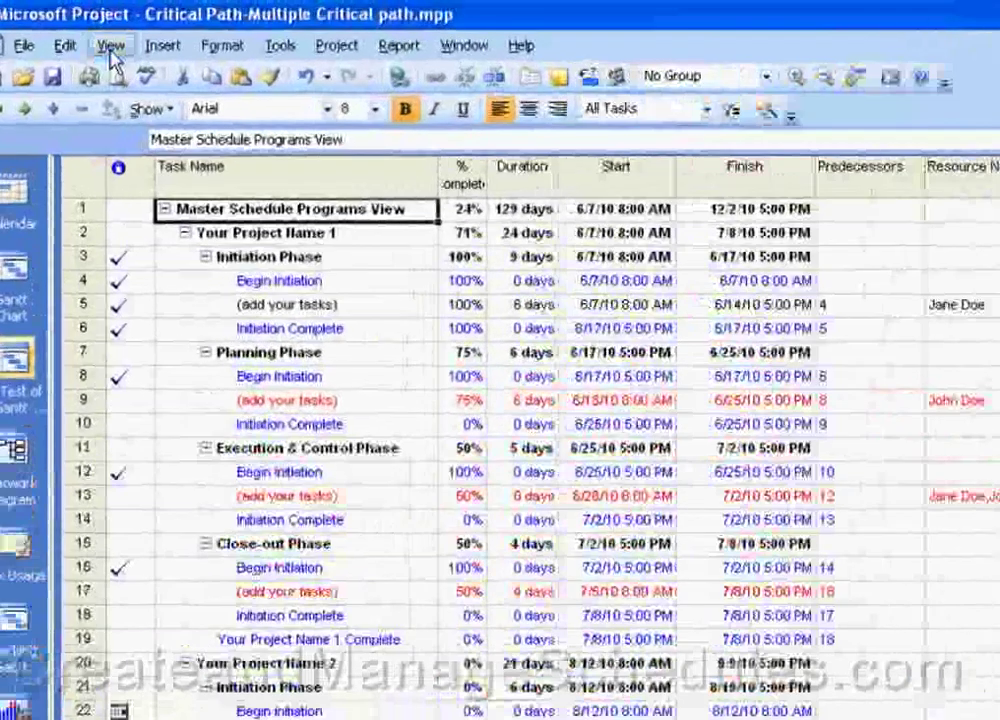
Start a new combination view definition and name it "test my combo view"
{"action": "left_click", "coordinate": [107, 35]}
{"action": "left_click", "coordinate": [190, 495]}
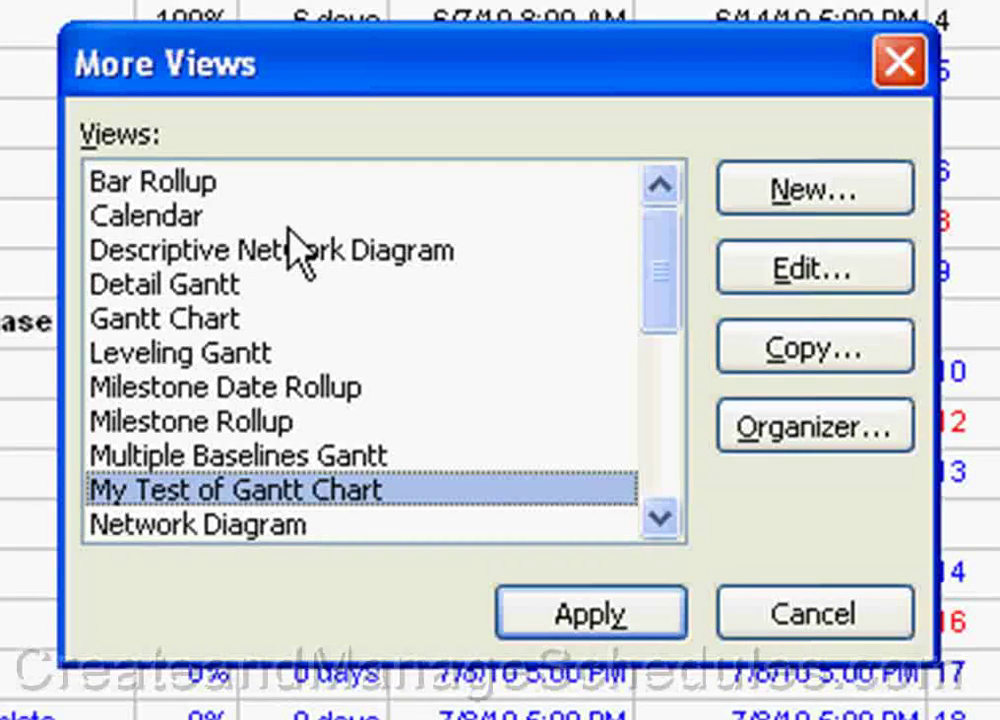
{"action": "left_click", "coordinate": [836, 212]}
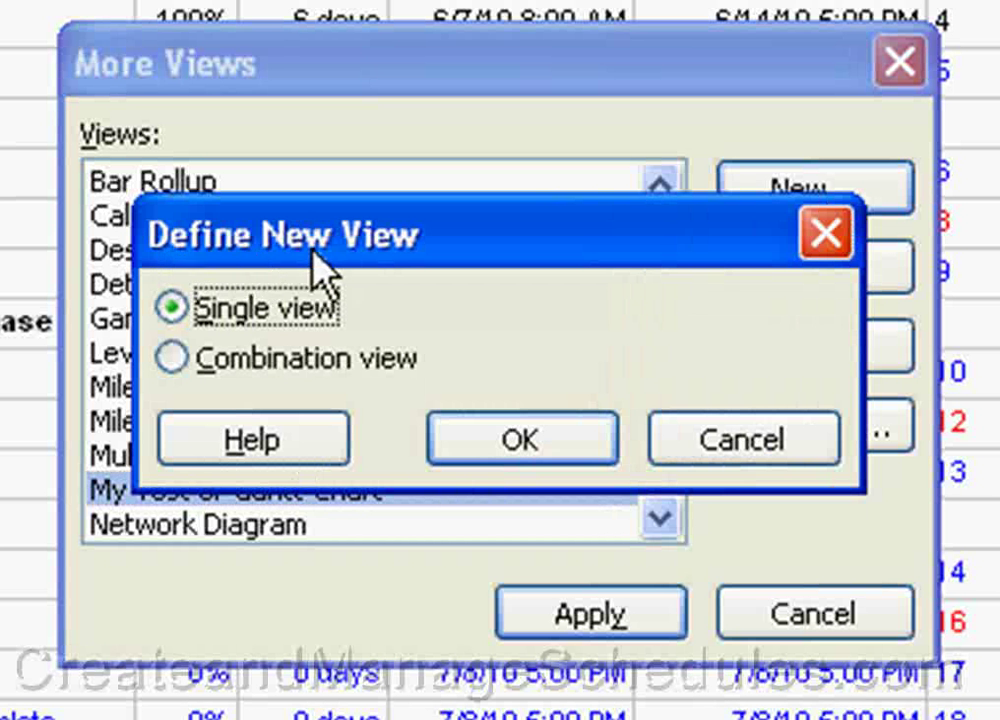
{"action": "left_click", "coordinate": [243, 362]}
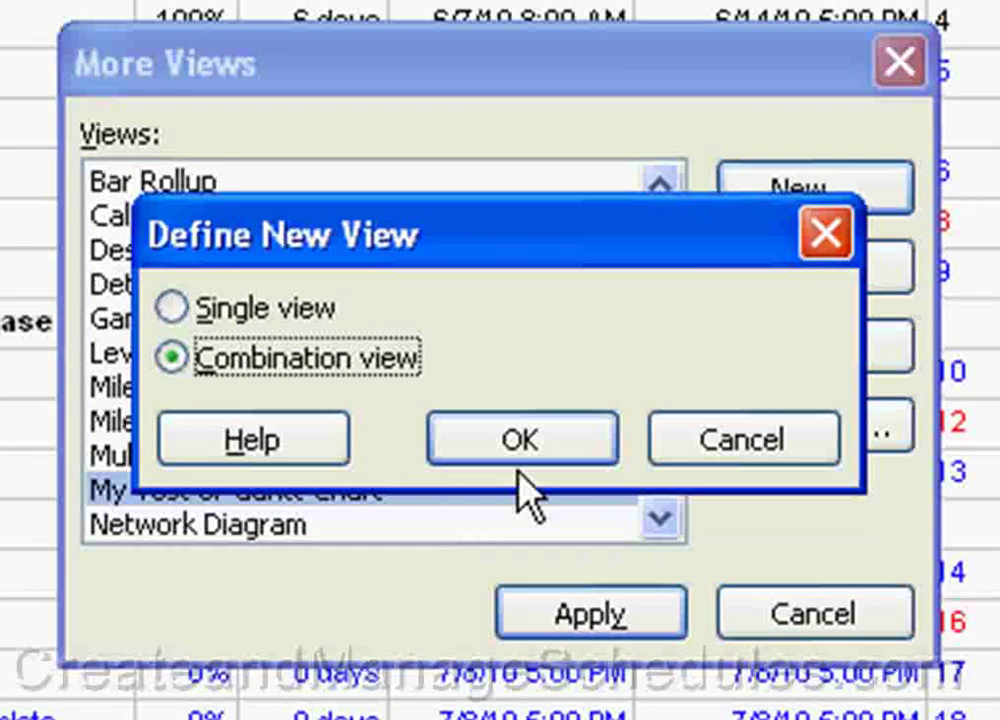
{"action": "left_click", "coordinate": [520, 440]}
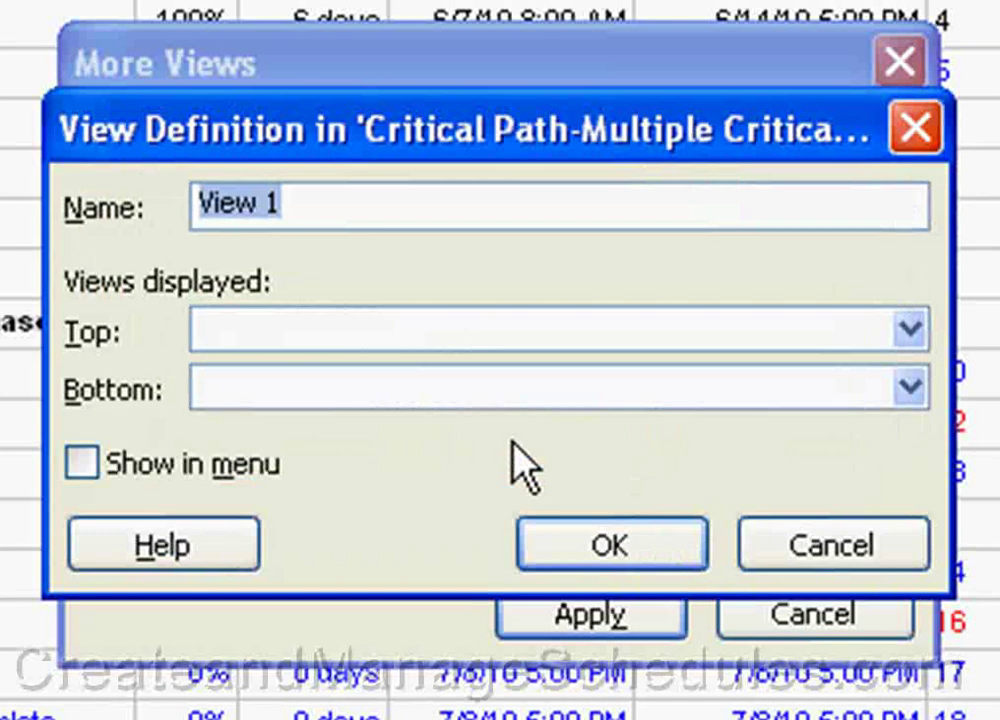
{"action": "type", "text": "test"}
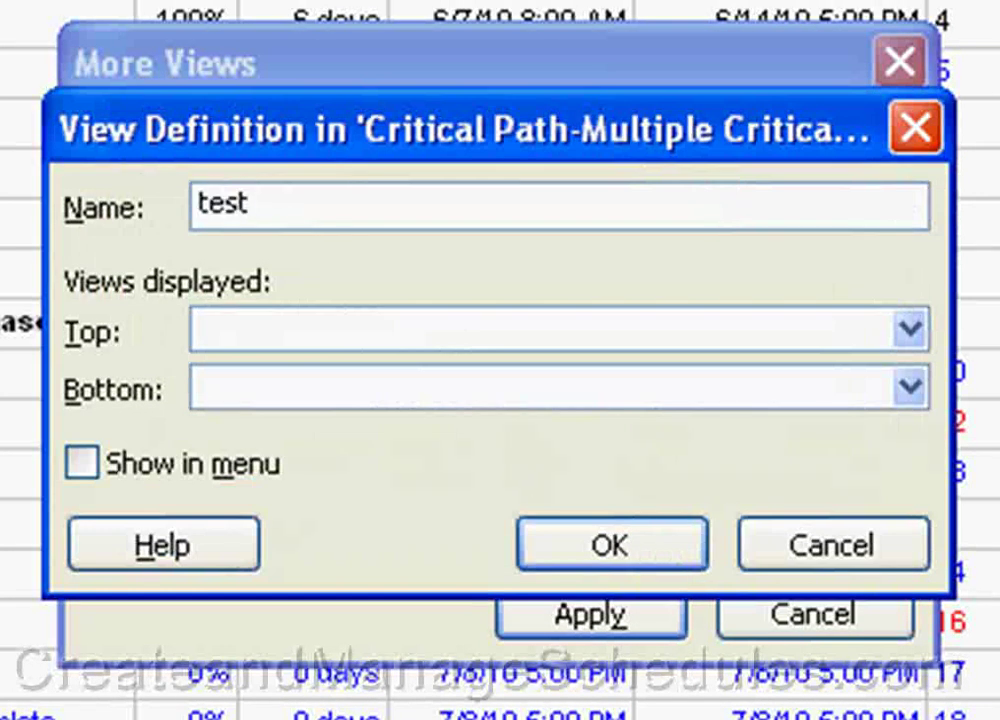
{"action": "type", "text": " my view"}
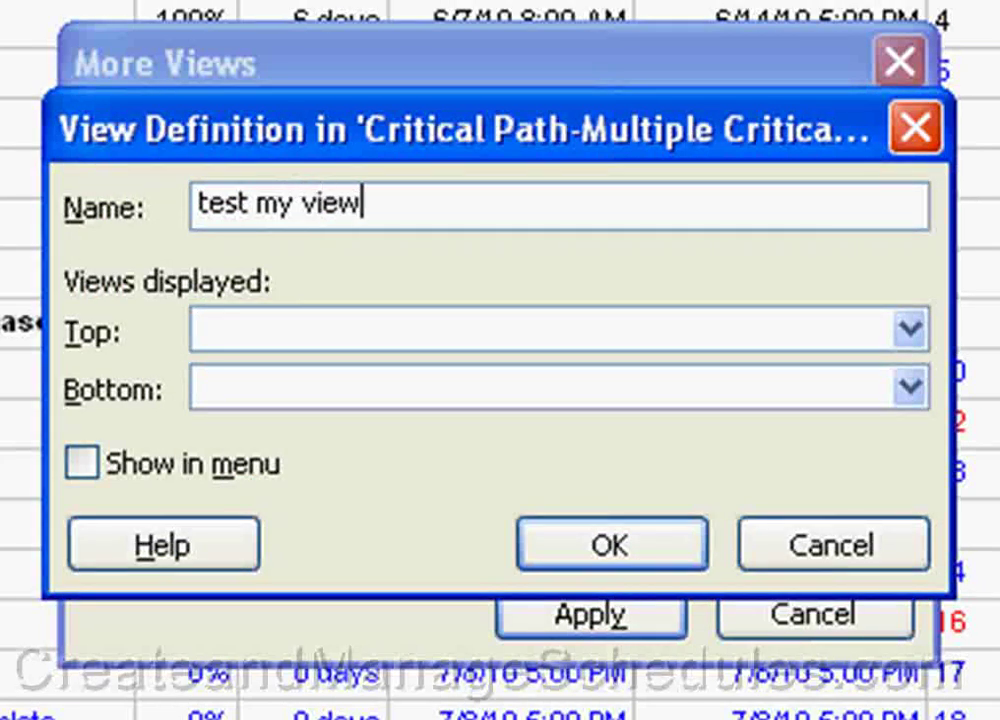
{"action": "key", "text": "BackSpace"}
{"action": "key", "text": "BackSpace"}
{"action": "key", "text": "BackSpace"}
{"action": "key", "text": "BackSpace"}
{"action": "type", "text": "combo view"}
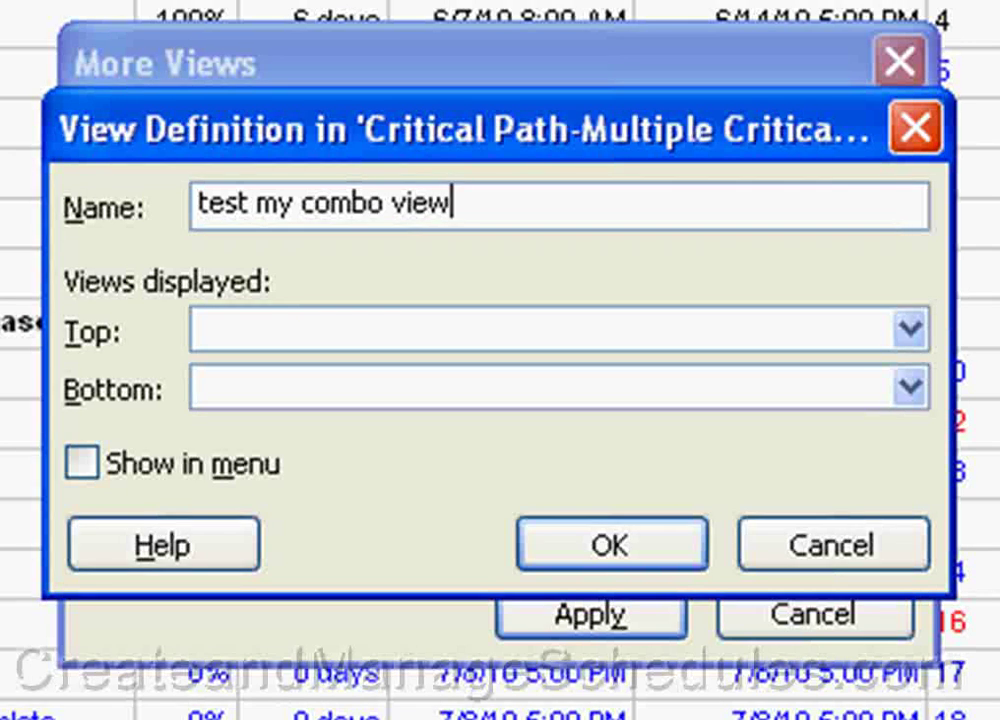
Set the combination view to display Task Usage as its top view and Resource Usage as its bottom view
{"action": "left_click", "coordinate": [910, 330]}
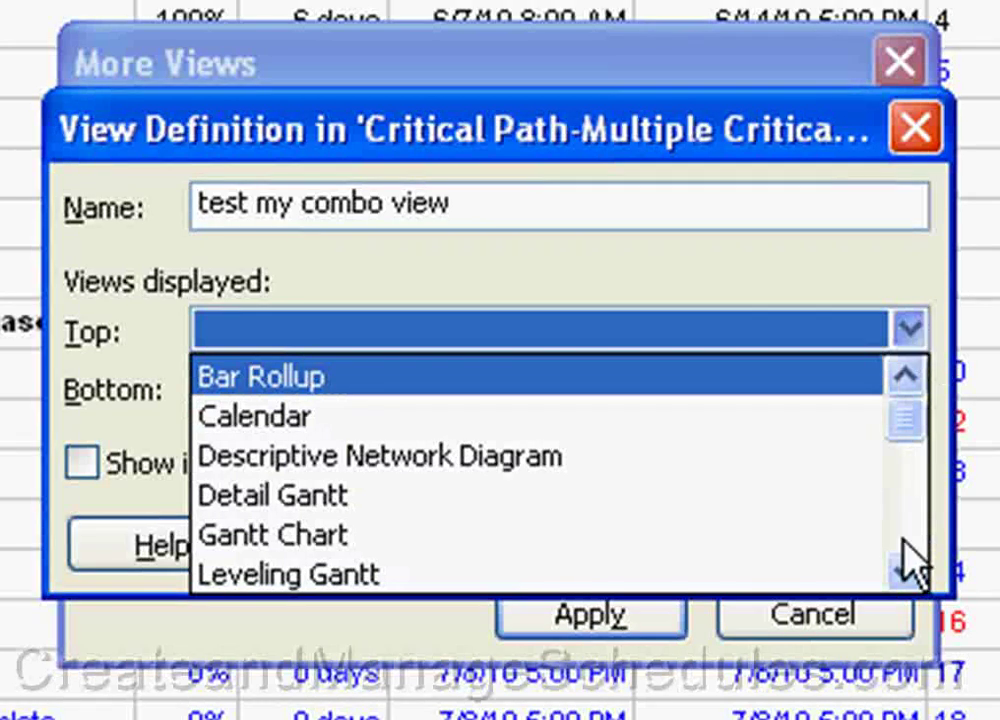
{"action": "left_click_drag", "start_coordinate": [910, 572], "coordinate": [918, 590]}
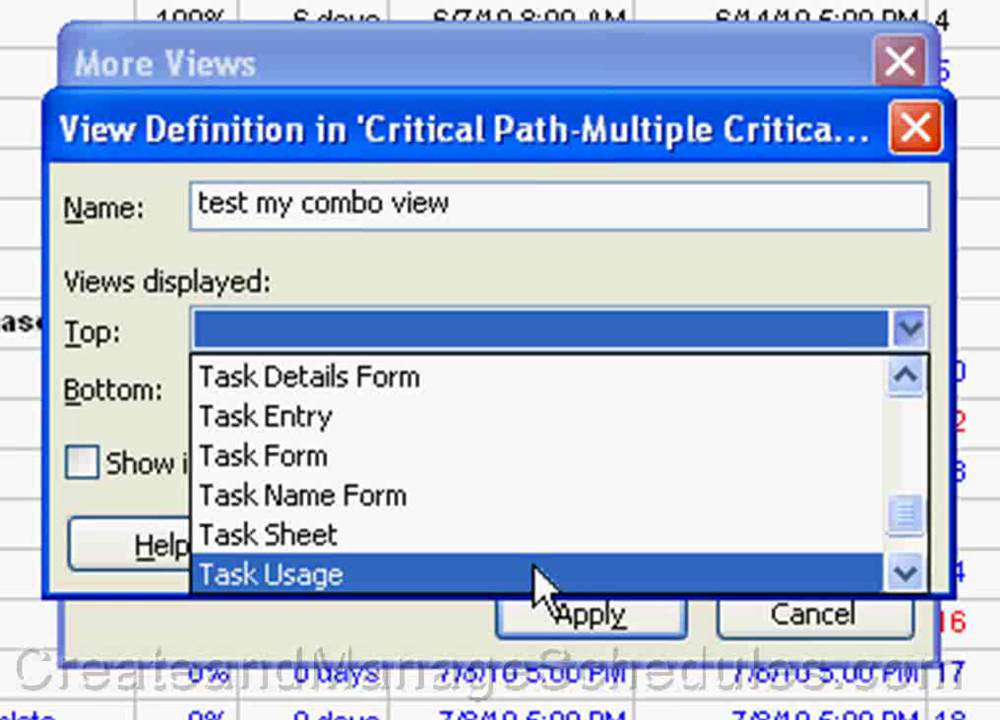
{"action": "left_click", "coordinate": [537, 575]}
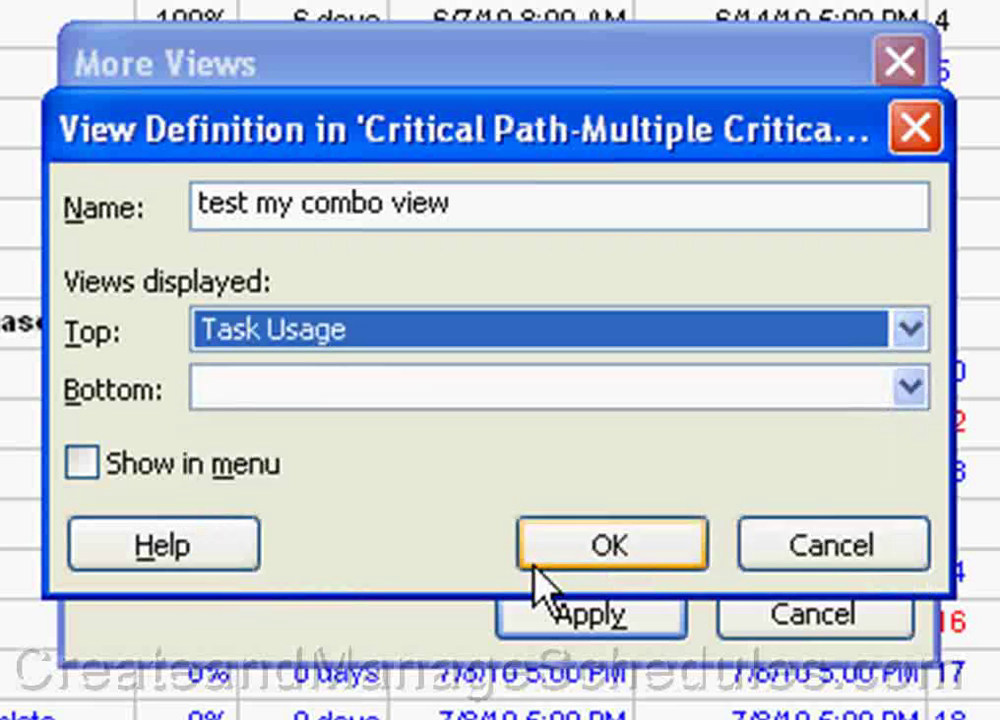
{"action": "left_click", "coordinate": [922, 398]}
{"action": "left_click_drag", "start_coordinate": [915, 592], "coordinate": [918, 600]}
{"action": "left_click", "coordinate": [474, 513]}
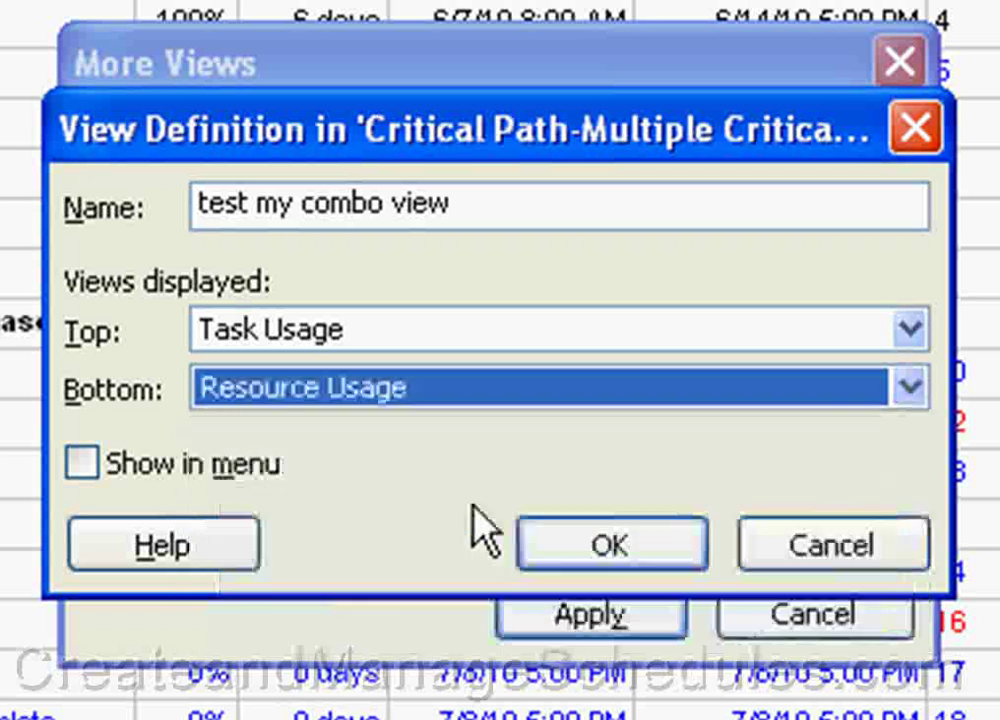
Enable Show in menu for the combination view, save its definition and apply it
{"action": "left_click", "coordinate": [88, 464]}
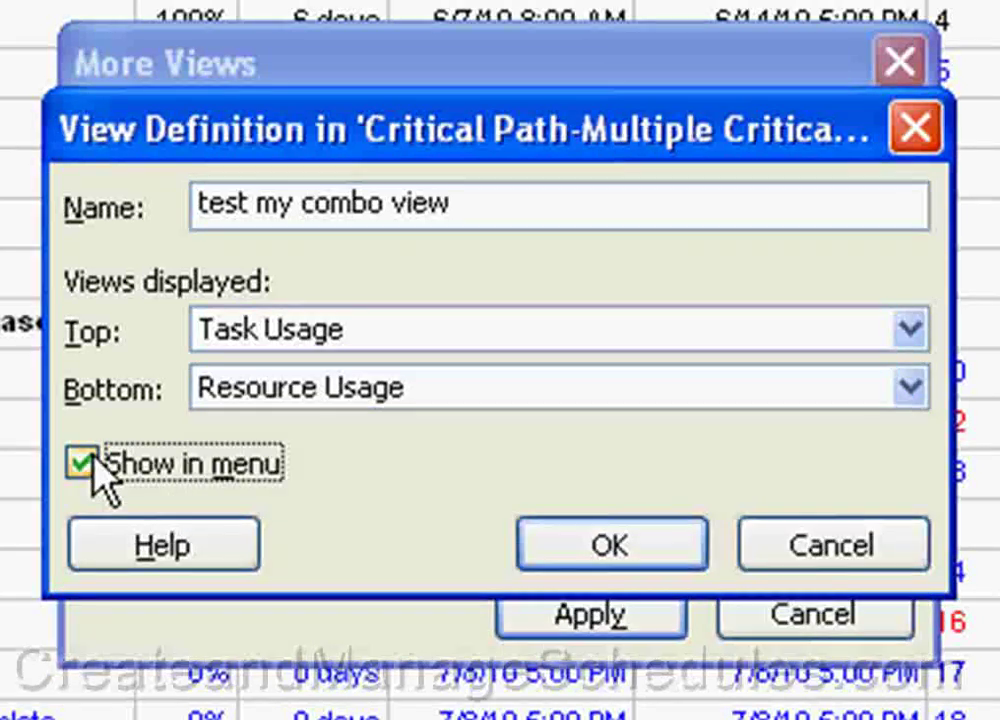
{"action": "left_click", "coordinate": [683, 560]}
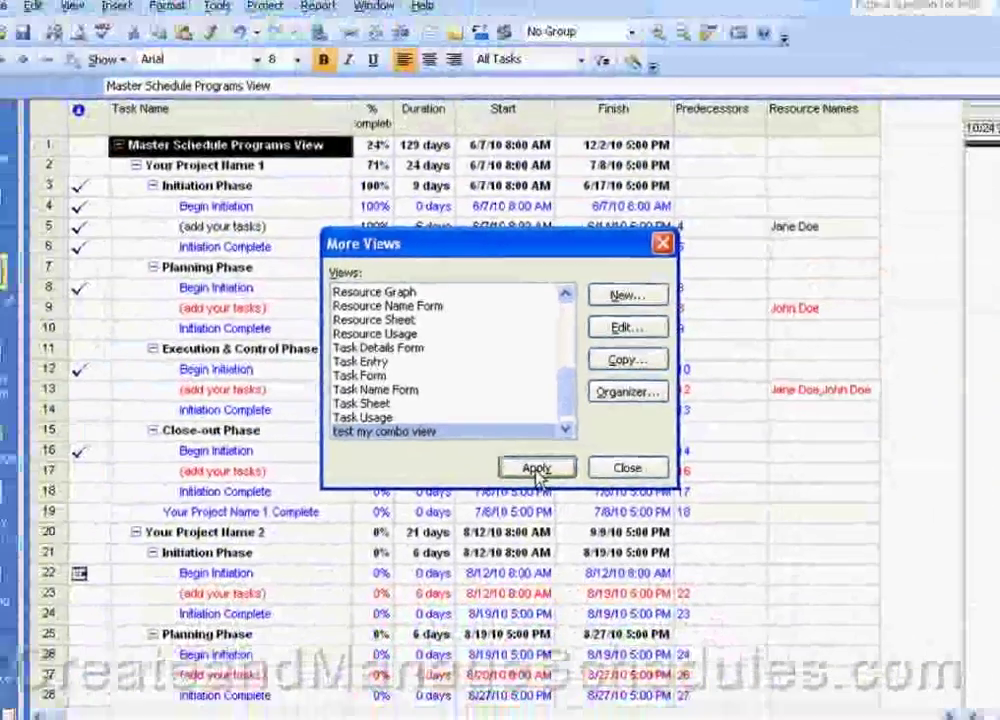
{"action": "left_click", "coordinate": [590, 613]}
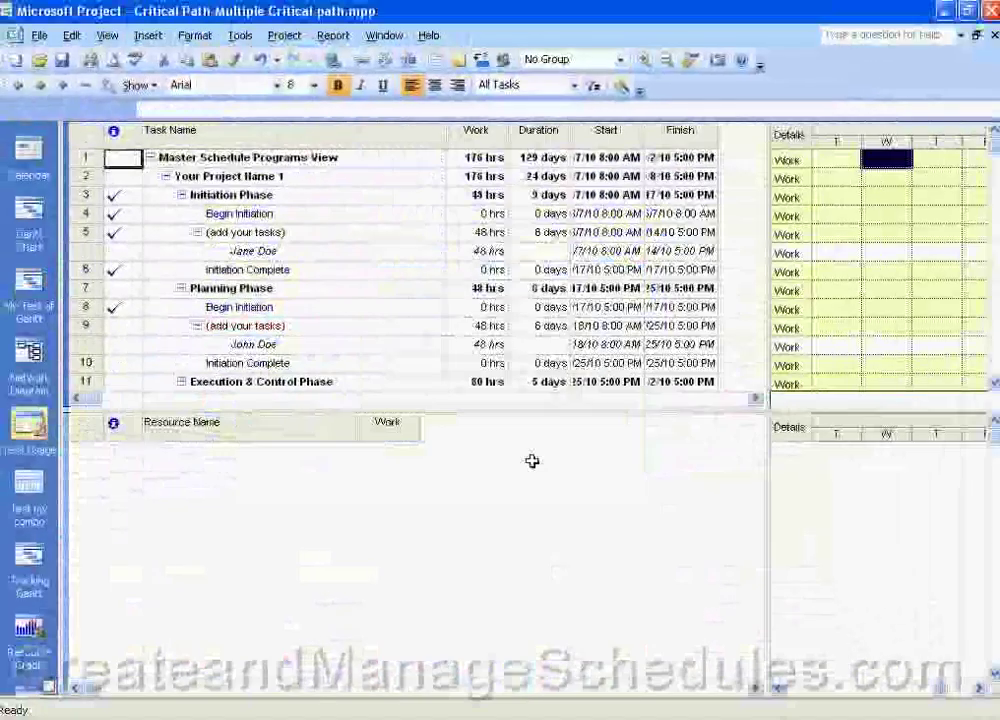
Select the "(add your tasks)" task in row 5 to show its resource usage, and hide the View Bar
{"action": "left_click", "coordinate": [268, 236]}
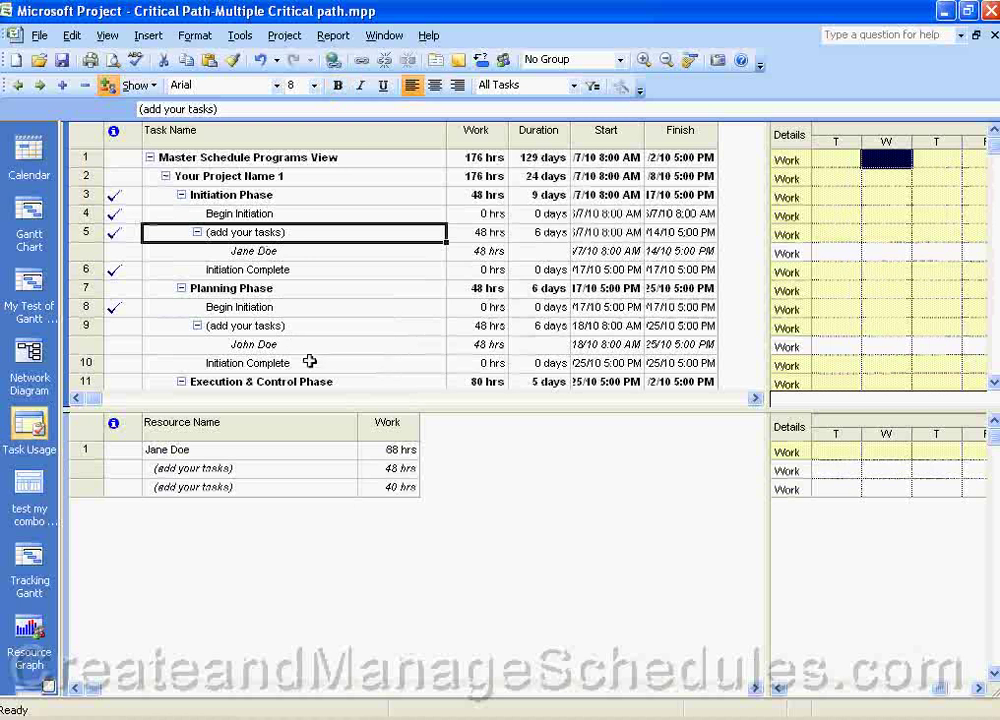
{"action": "left_click", "coordinate": [107, 35]}
{"action": "left_click", "coordinate": [137, 379]}
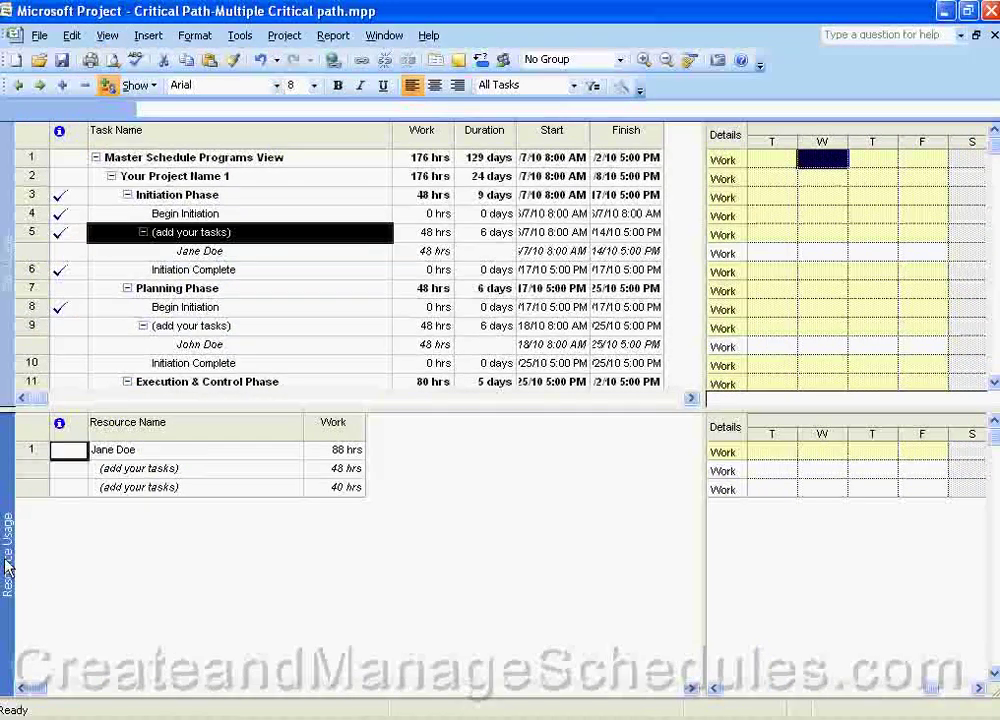
{"action": "left_click", "coordinate": [187, 229]}
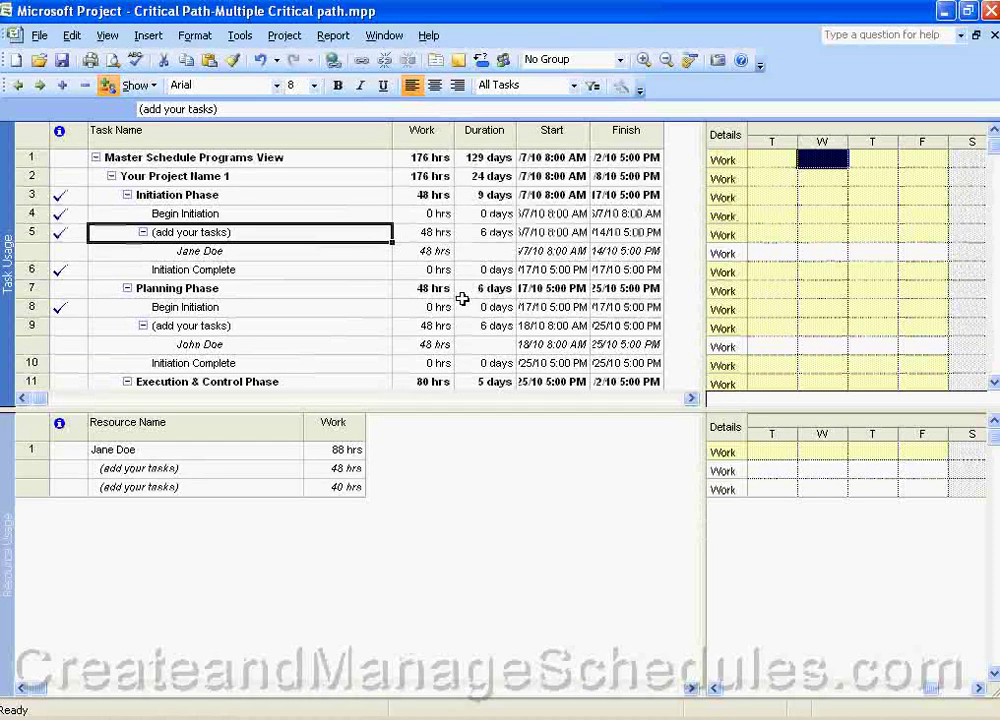
Look for "test my combo view" in the full list of available views and leave the list without applying anything
{"action": "left_click", "coordinate": [106, 36]}
{"action": "left_click", "coordinate": [153, 287]}
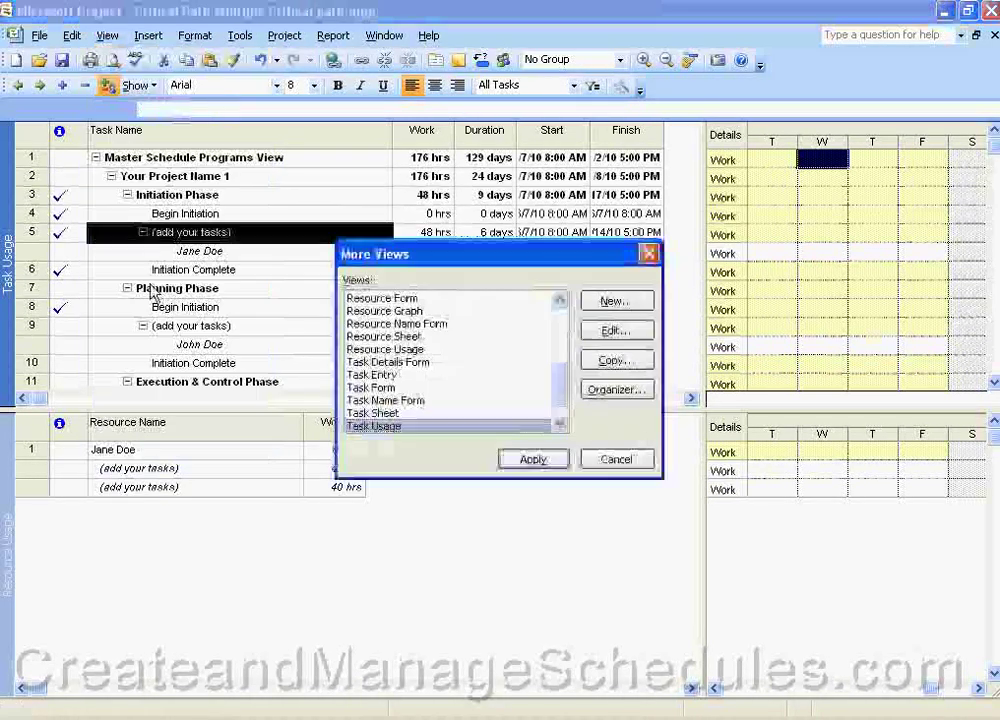
{"action": "double_click", "coordinate": [559, 424]}
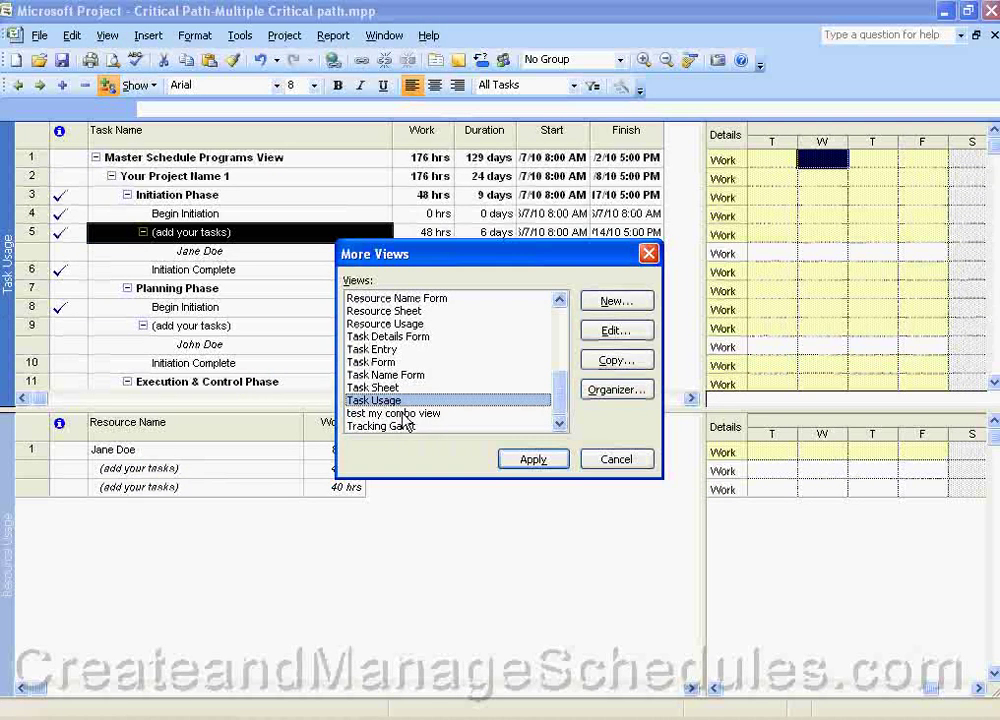
{"action": "left_click", "coordinate": [590, 461]}
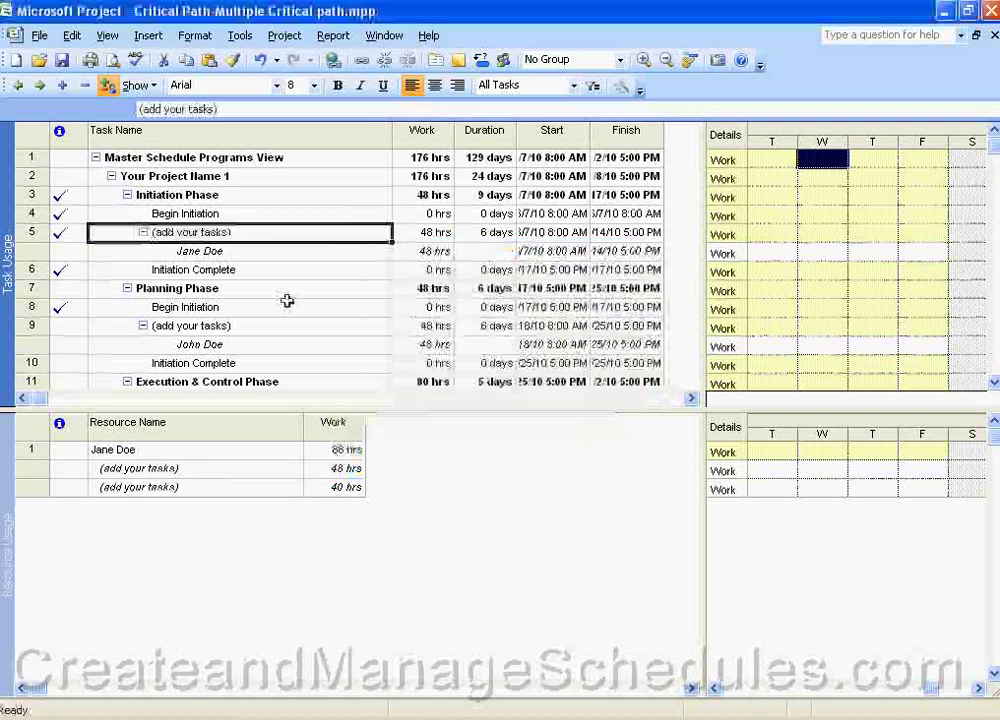
Display the View Bar beside the split view again
{"action": "left_click", "coordinate": [106, 36]}
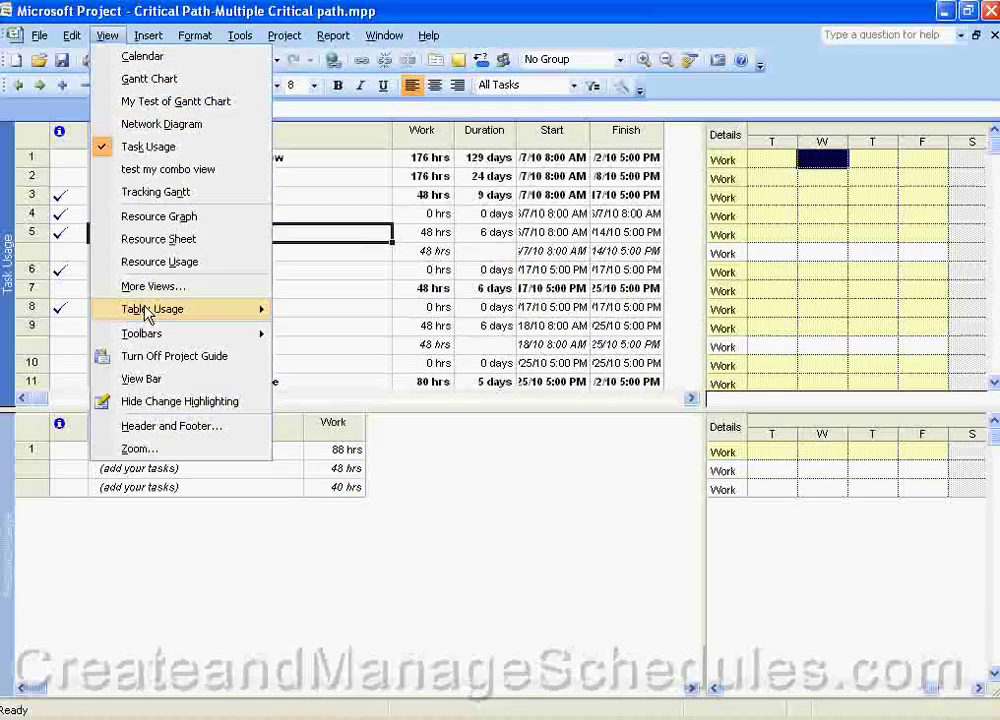
{"action": "left_click", "coordinate": [175, 386]}
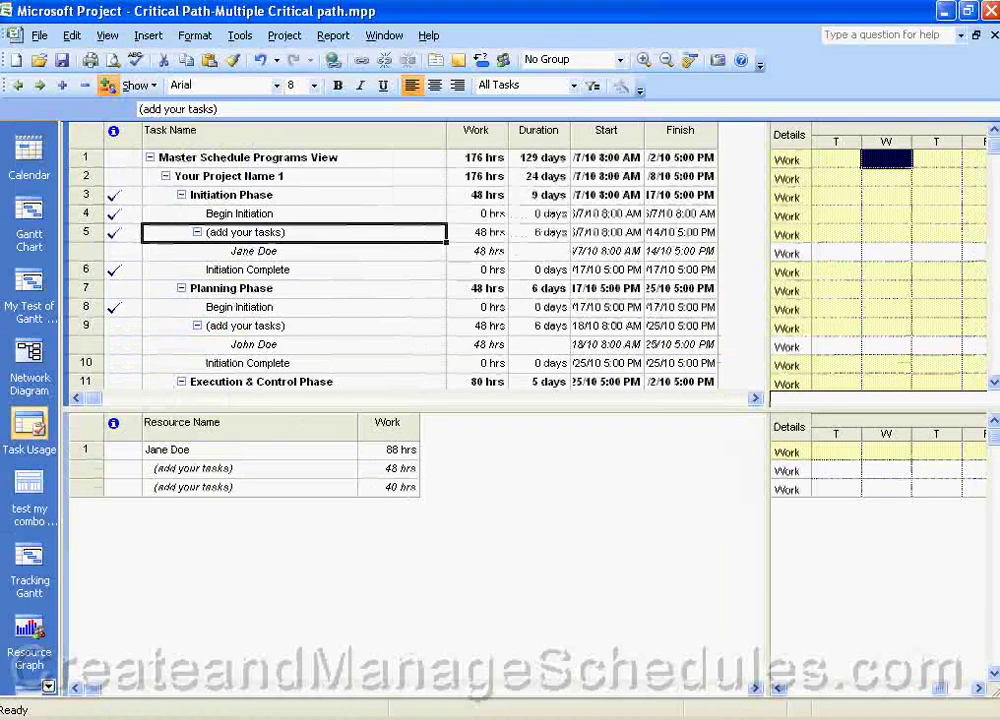
Look through all the views on the View Bar and check its More Views entry without applying a view
{"action": "left_click", "coordinate": [48, 687]}
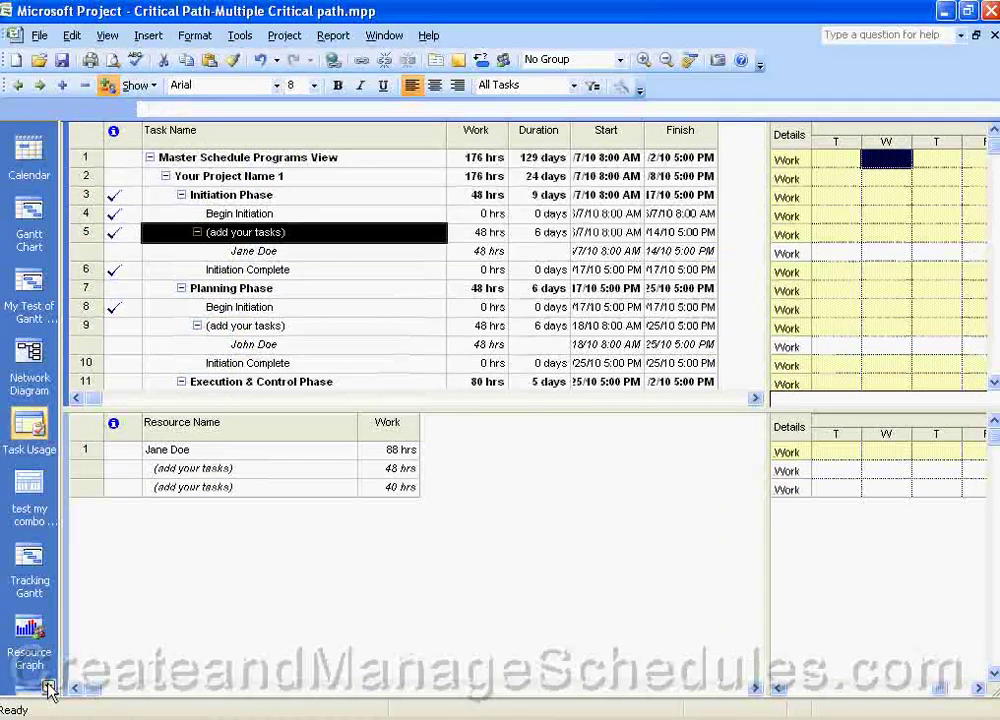
{"action": "left_click", "coordinate": [48, 687]}
{"action": "left_click", "coordinate": [48, 687]}
{"action": "left_click", "coordinate": [45, 680]}
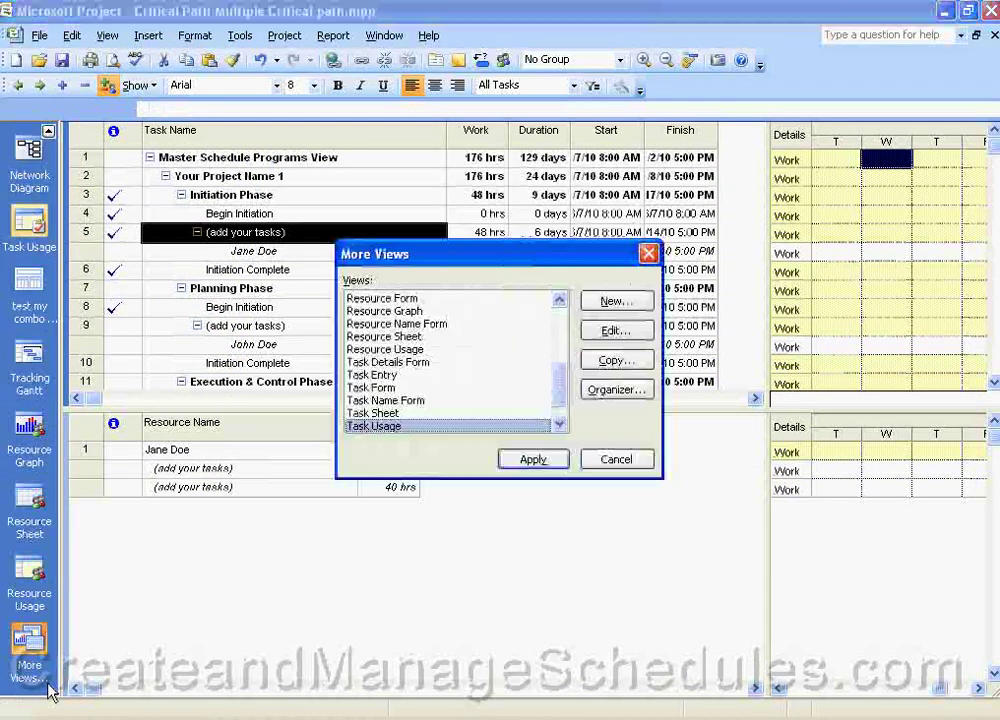
{"action": "left_click", "coordinate": [630, 462]}
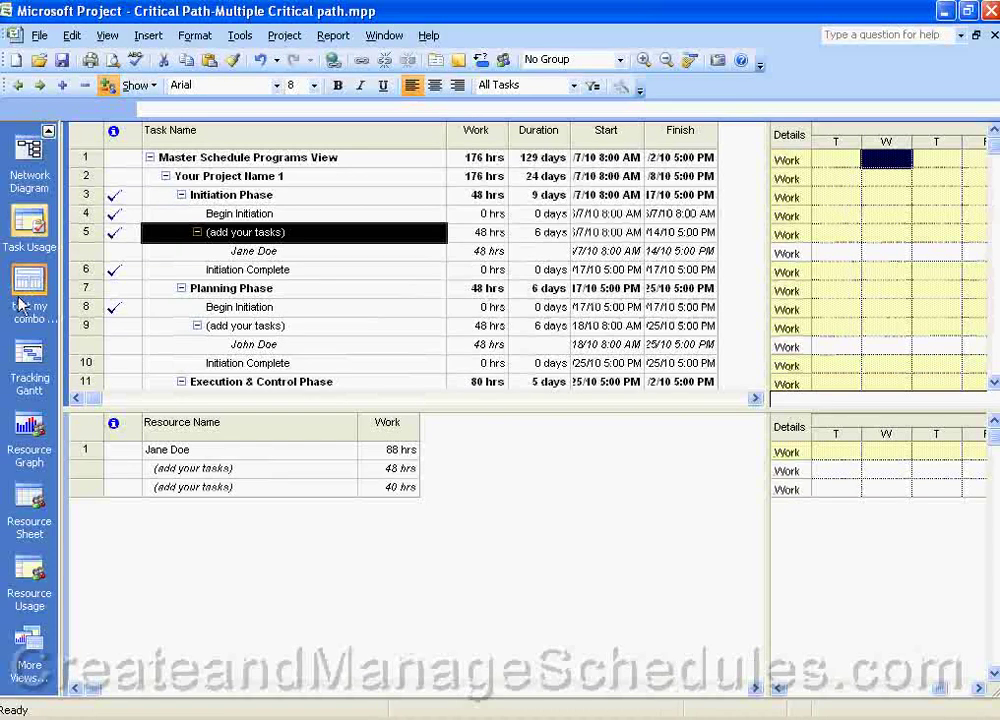
{"action": "left_click", "coordinate": [47, 132]}
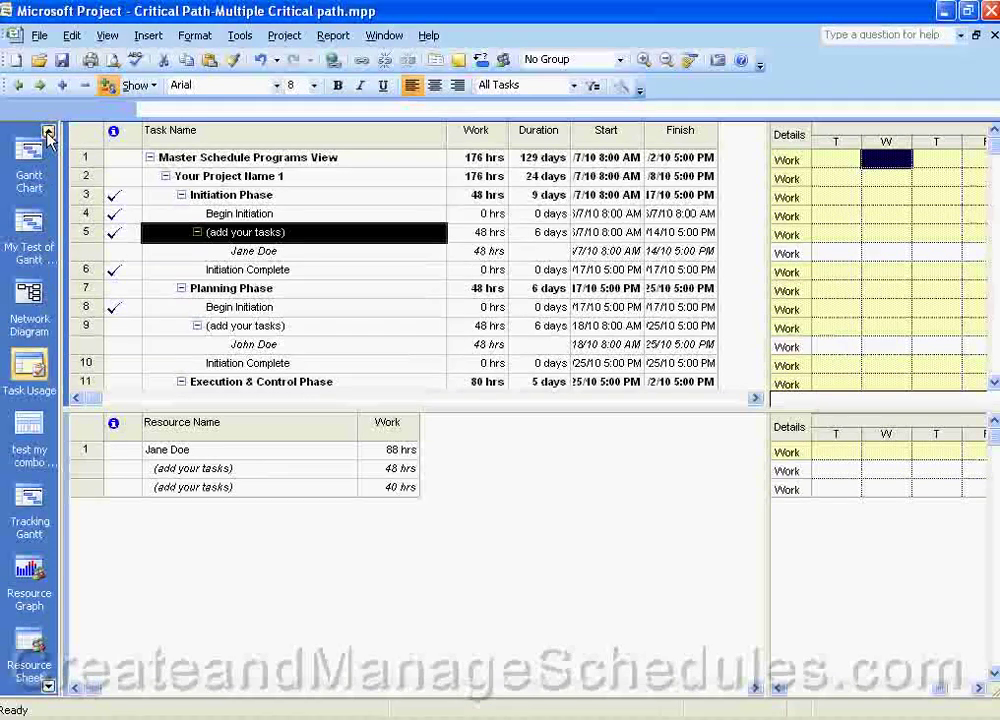
{"action": "left_click", "coordinate": [47, 132]}
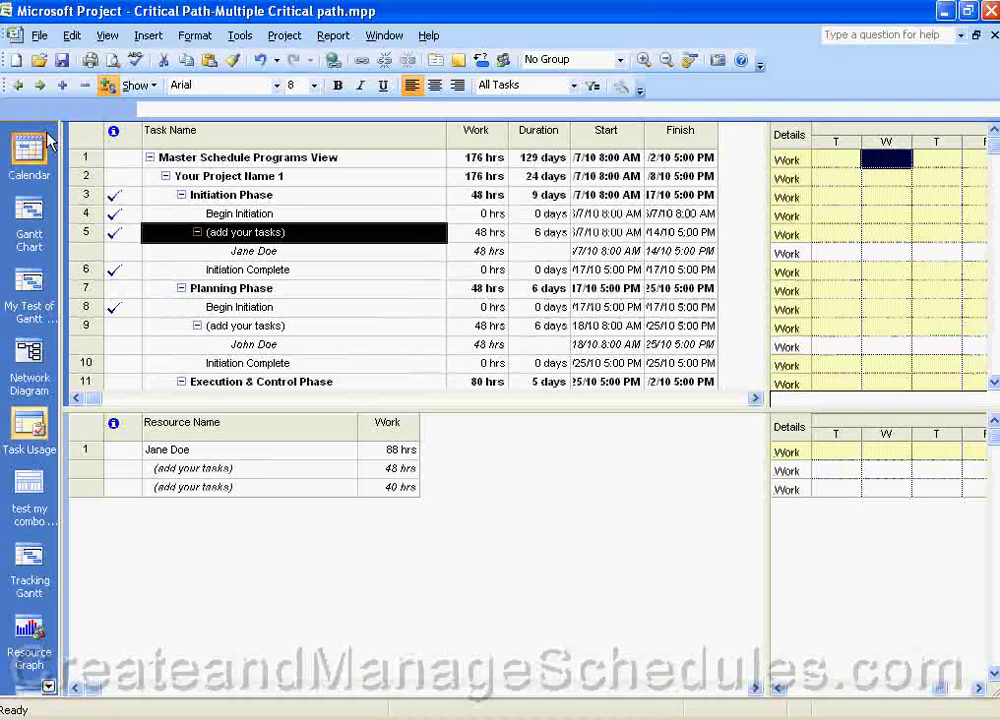
Switch the top pane to the Gantt Chart view and remove the window split
{"action": "left_click", "coordinate": [29, 222]}
{"action": "left_click", "coordinate": [383, 35]}
{"action": "left_click", "coordinate": [410, 147]}
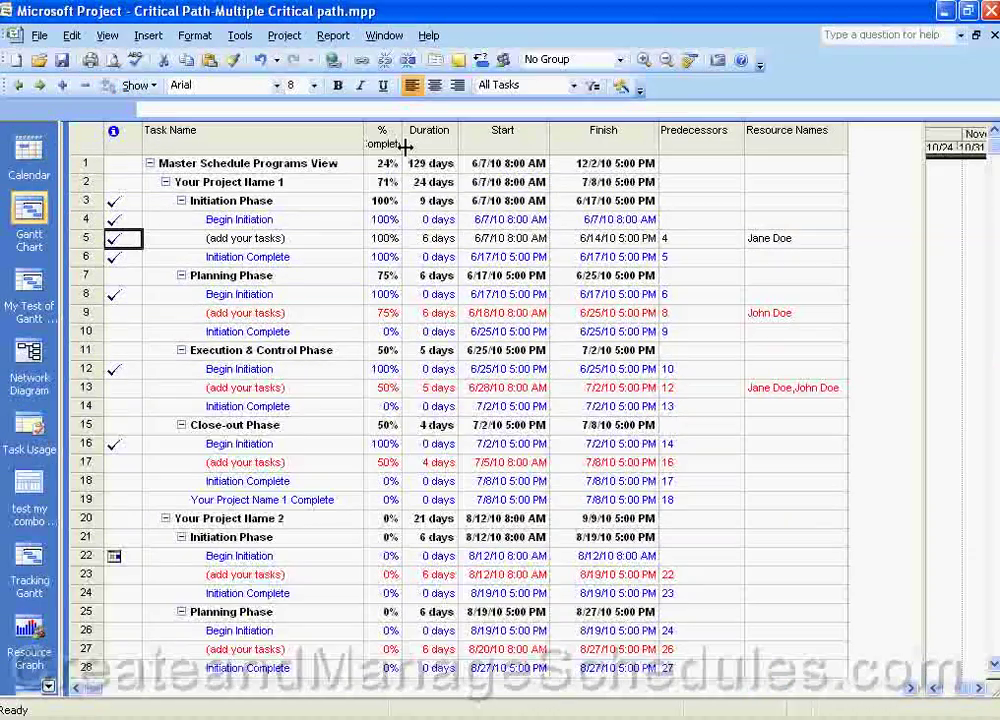
Display "test my combo view" from the View Bar, and return to the Gantt Chart without the Resource Usage pane
{"action": "left_click", "coordinate": [35, 490]}
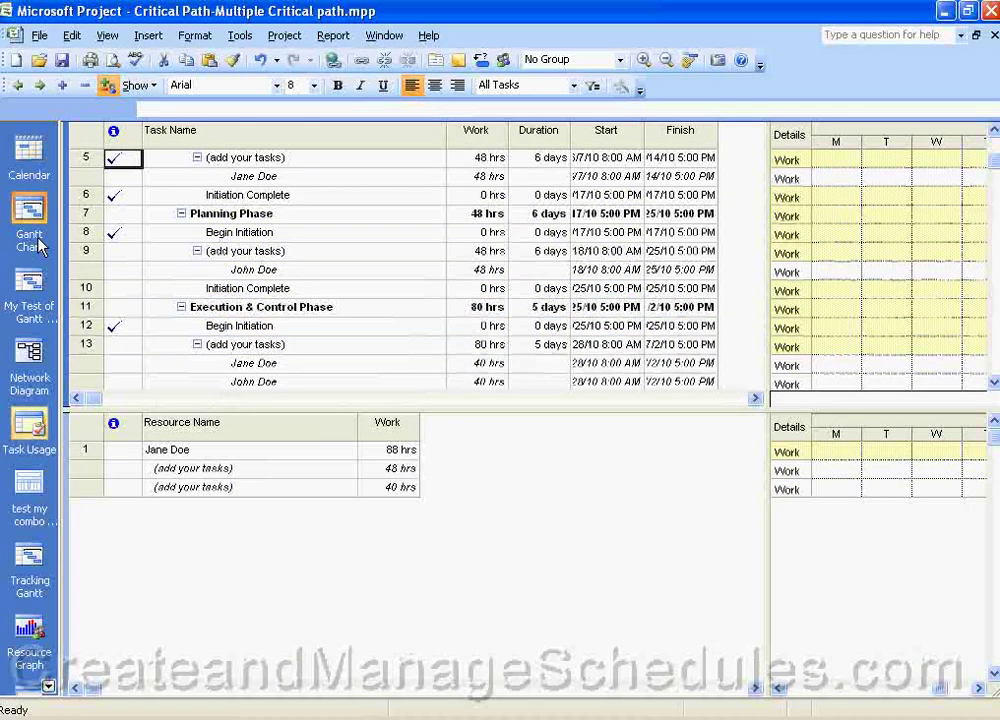
{"action": "left_click", "coordinate": [27, 210]}
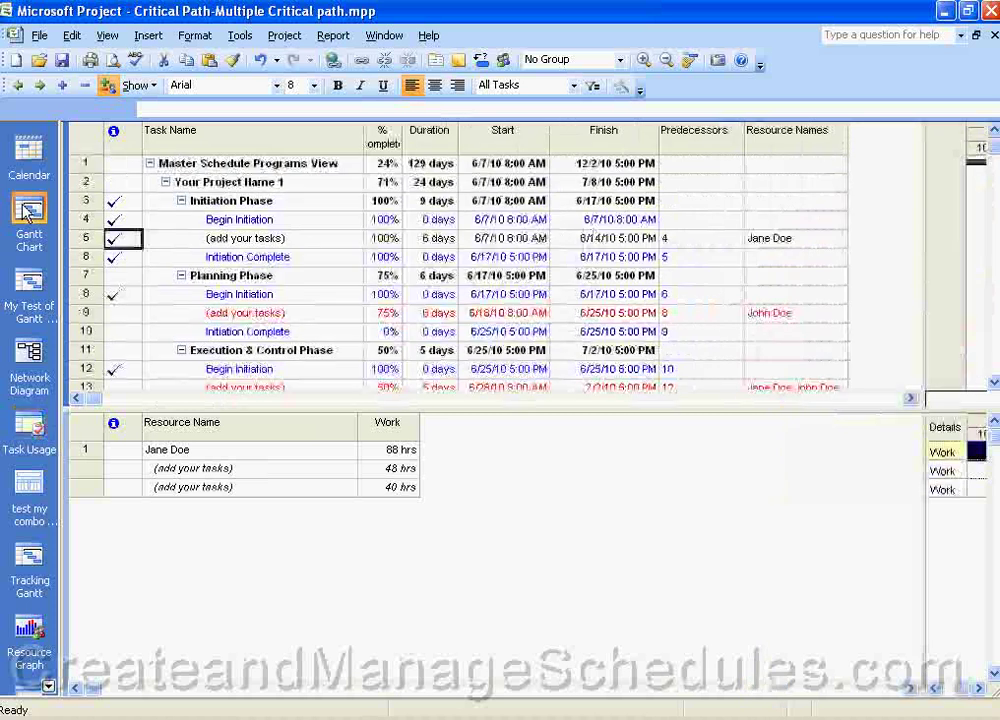
{"action": "double_click", "coordinate": [955, 404]}
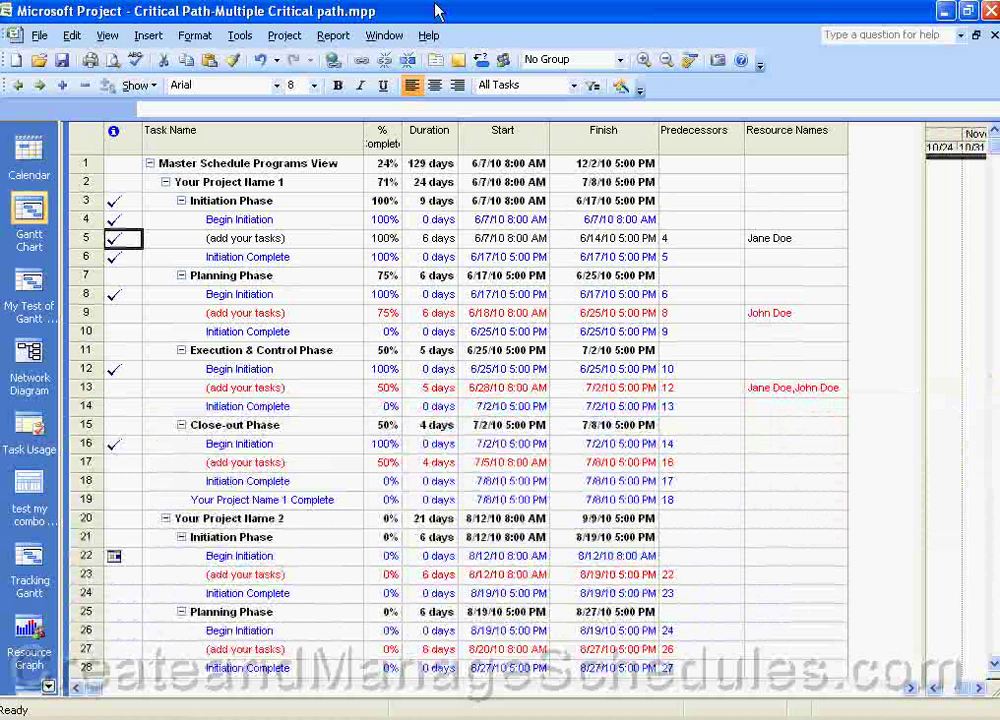
{"action": "left_click", "coordinate": [378, 37]}
{"action": "left_click", "coordinate": [384, 36]}
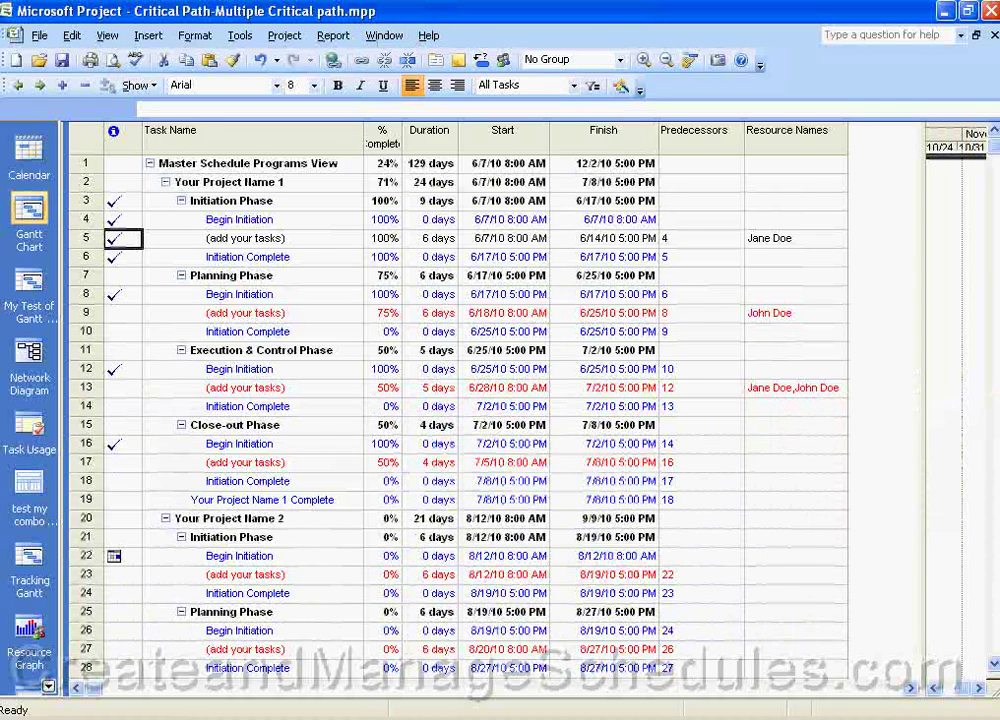